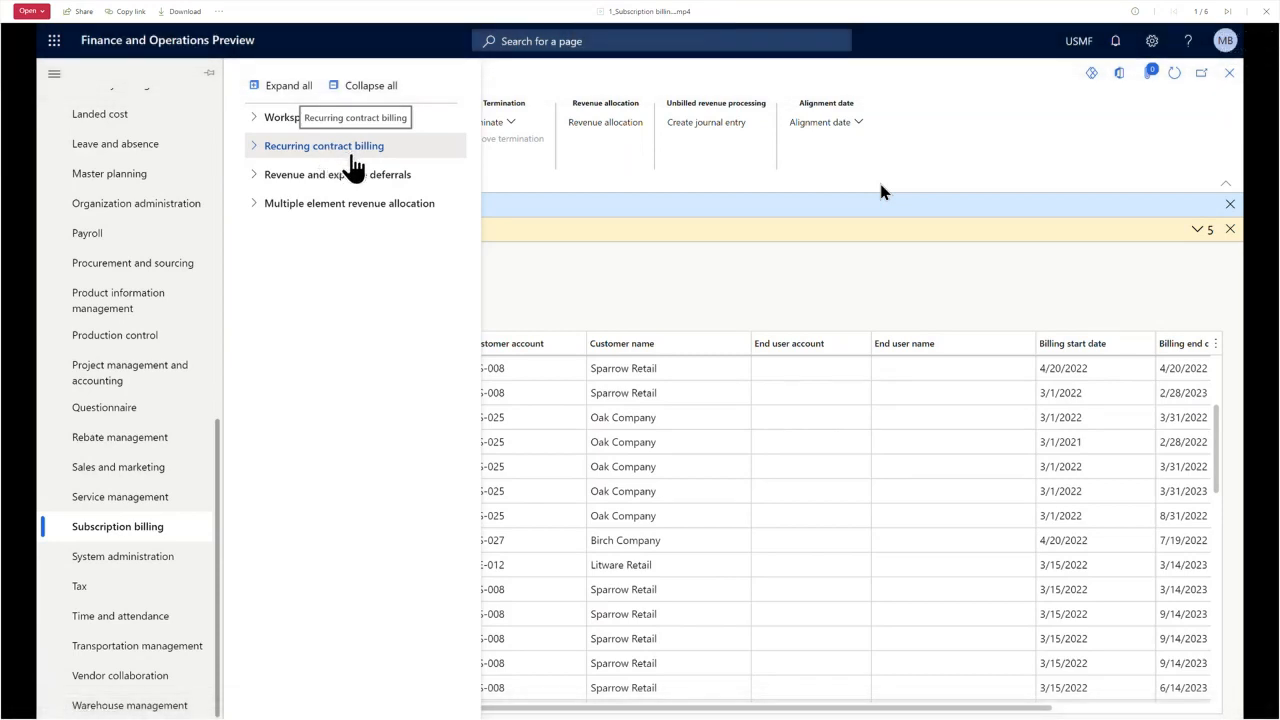
Open the list of all billing schedules under recurring contract billing.
{"action": "left_click", "coordinate": [349, 160]}
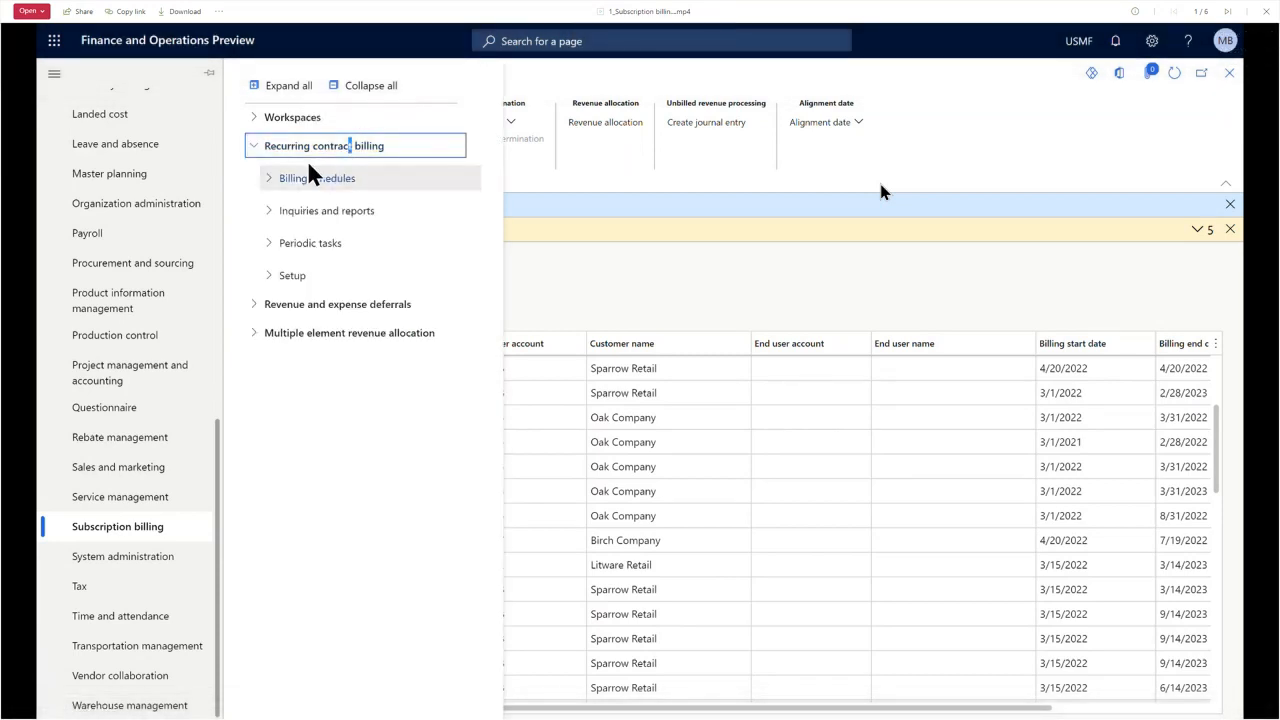
{"action": "left_click", "coordinate": [306, 190]}
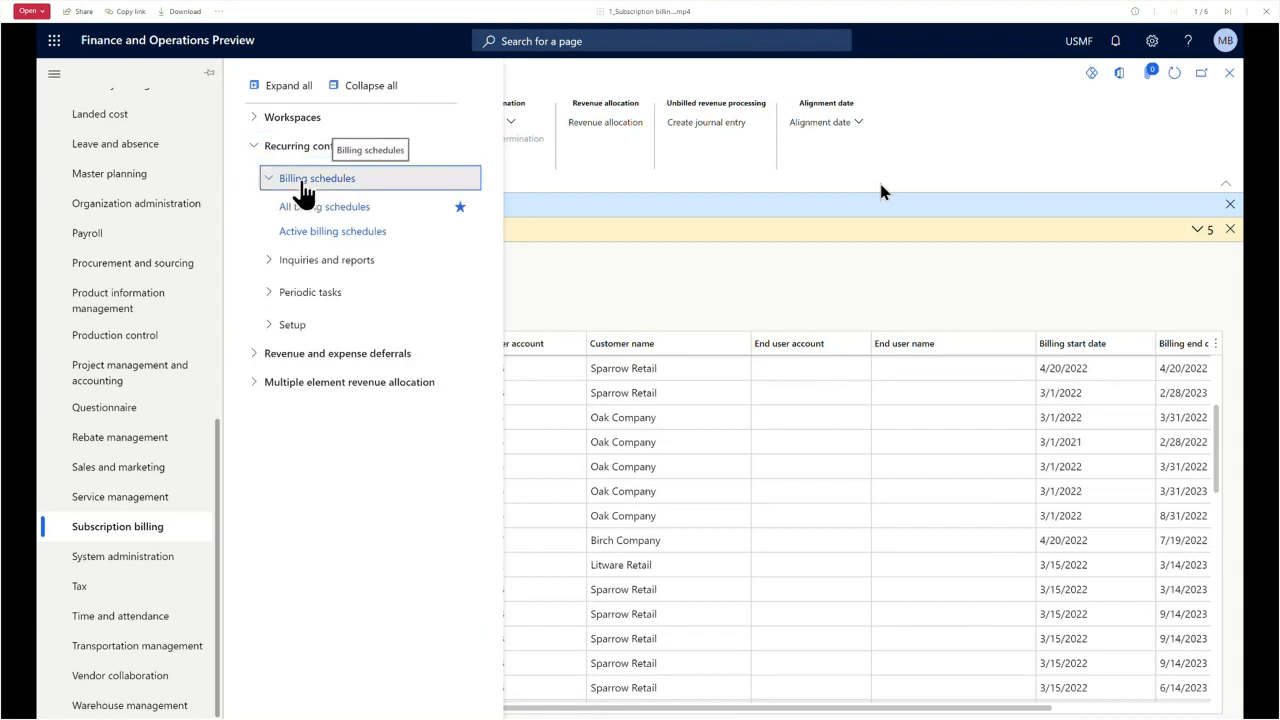
{"action": "left_click", "coordinate": [322, 222]}
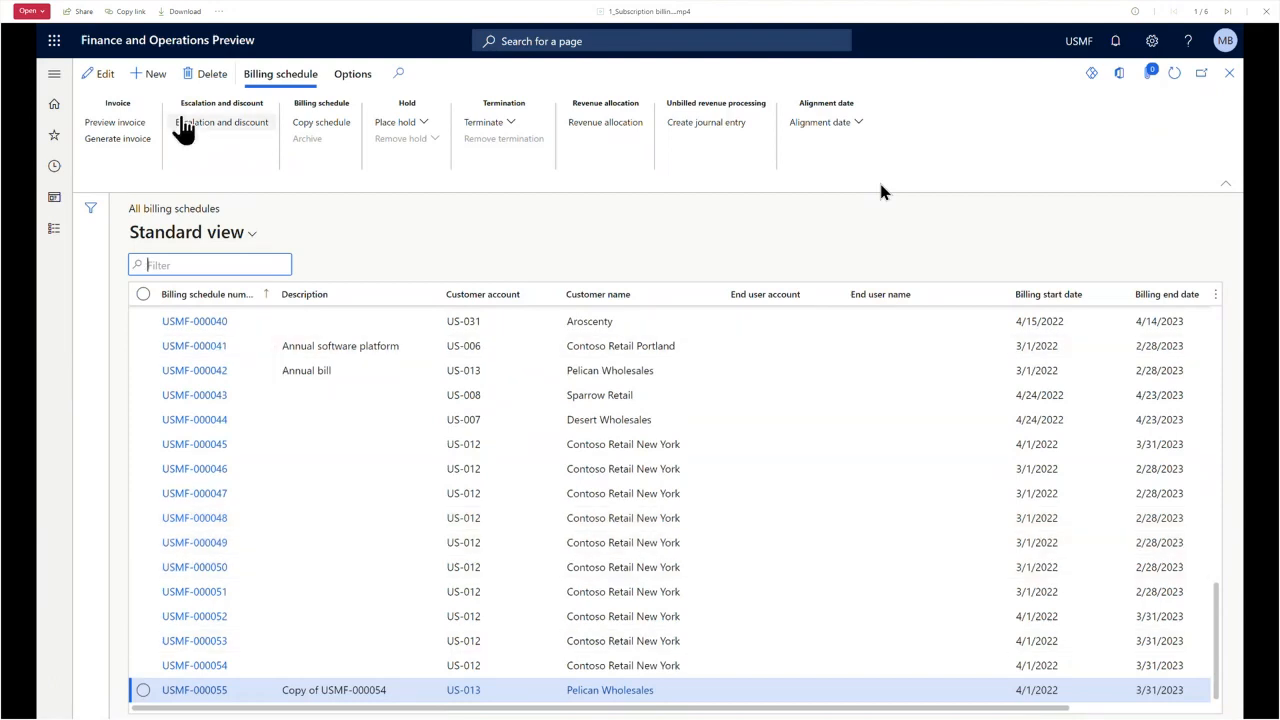
Create a billing schedule in the Default group for Pelican Wholesales, starting 4/1/2022 and running 12 periods.
{"action": "left_click", "coordinate": [154, 75]}
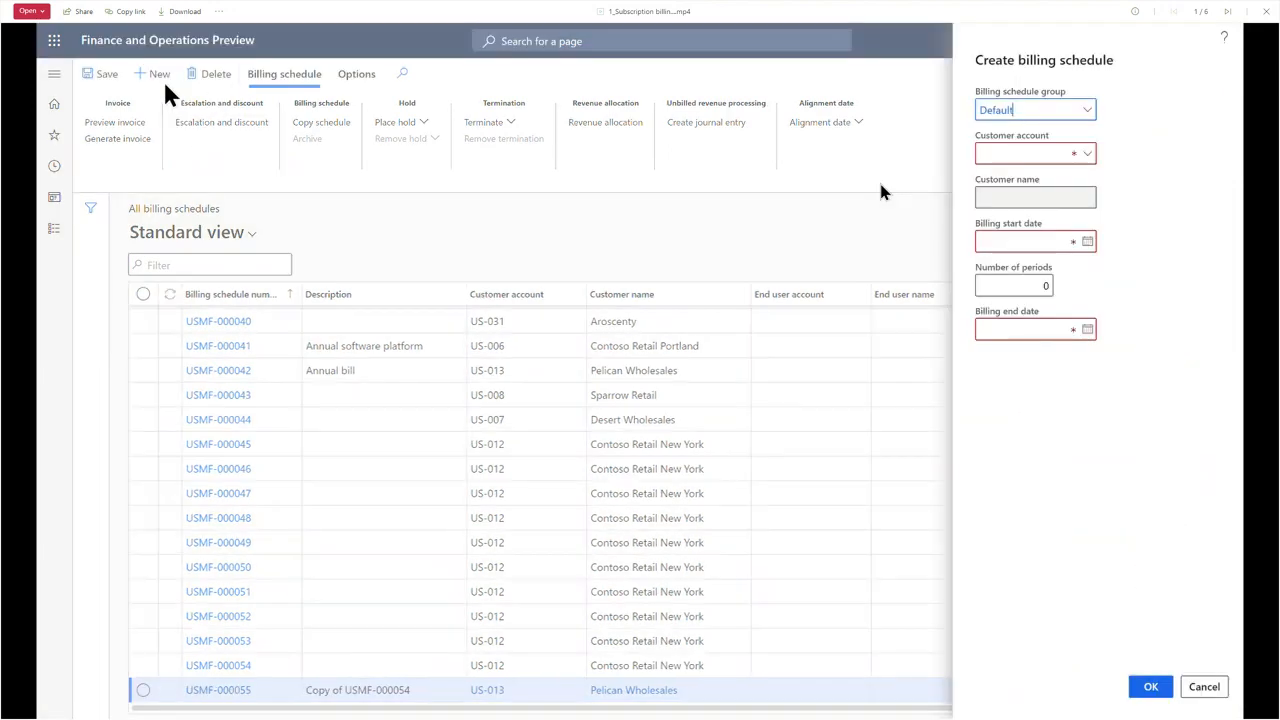
{"action": "left_click", "coordinate": [1045, 155]}
{"action": "key", "text": "Tab"}
{"action": "left_click", "coordinate": [1018, 243]}
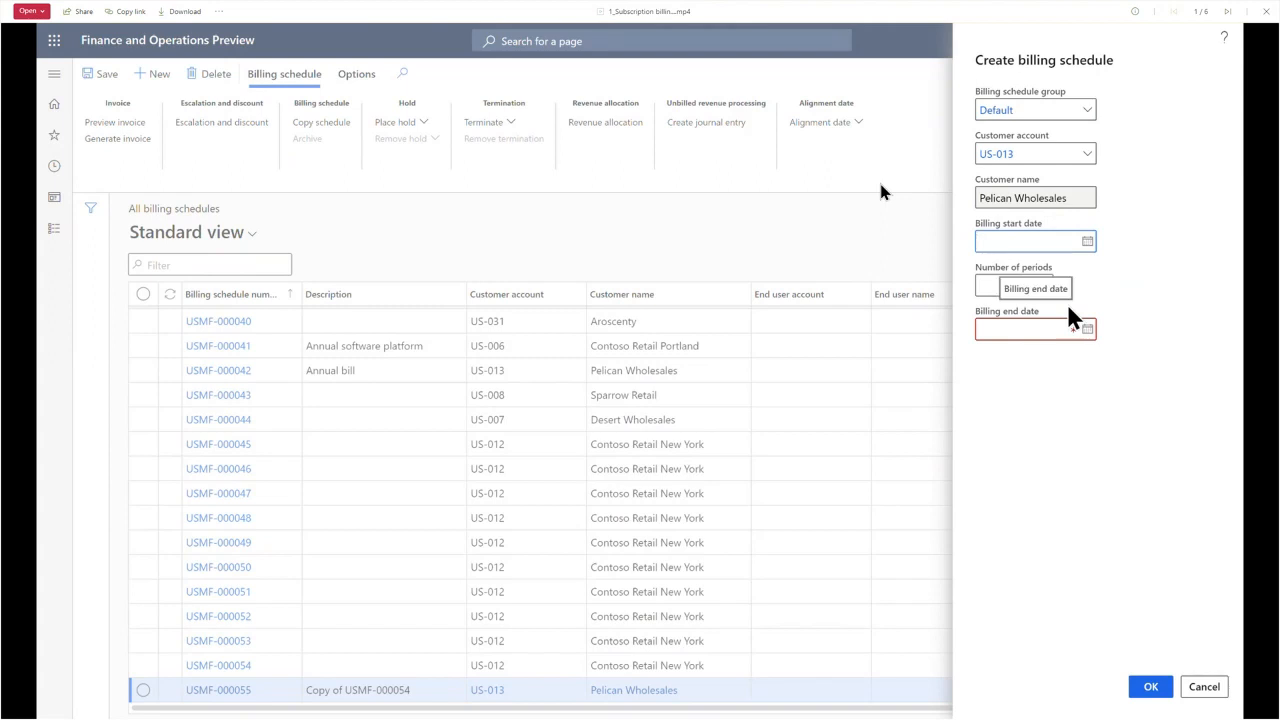
{"action": "type", "text": "4/1/2022"}
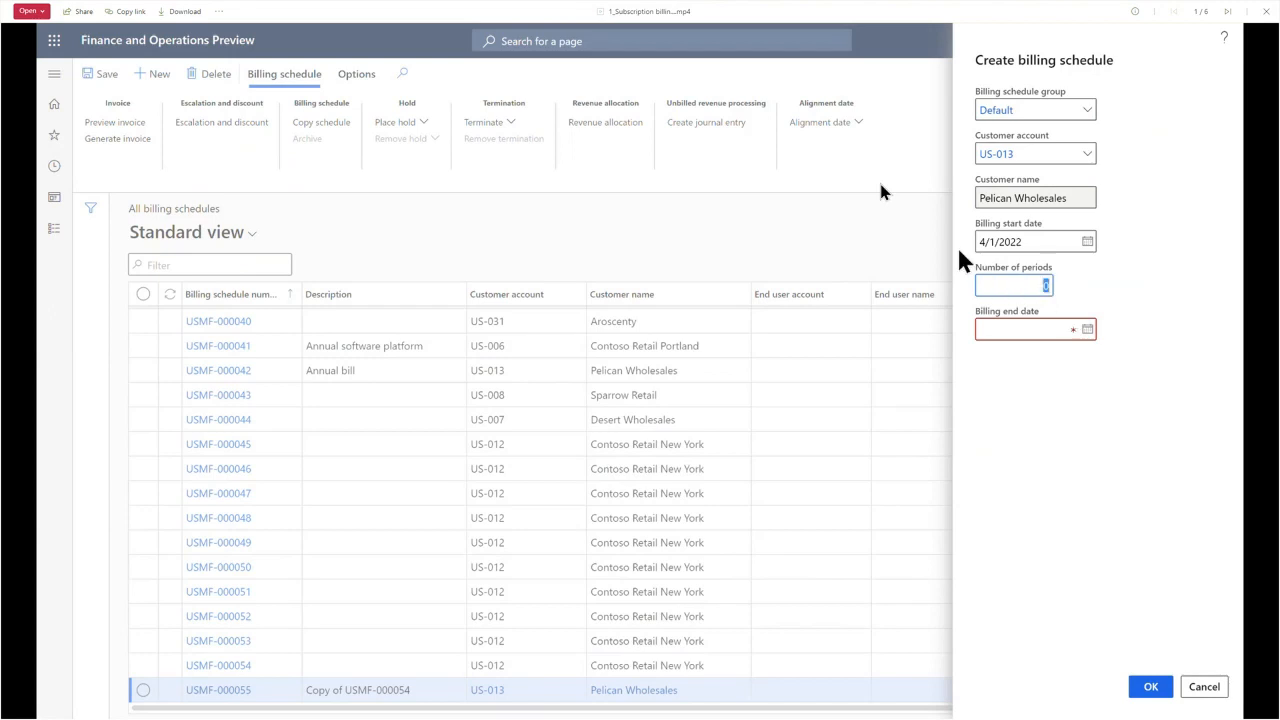
{"action": "left_click", "coordinate": [980, 284]}
{"action": "type", "text": "12"}
{"action": "key", "text": "Tab"}
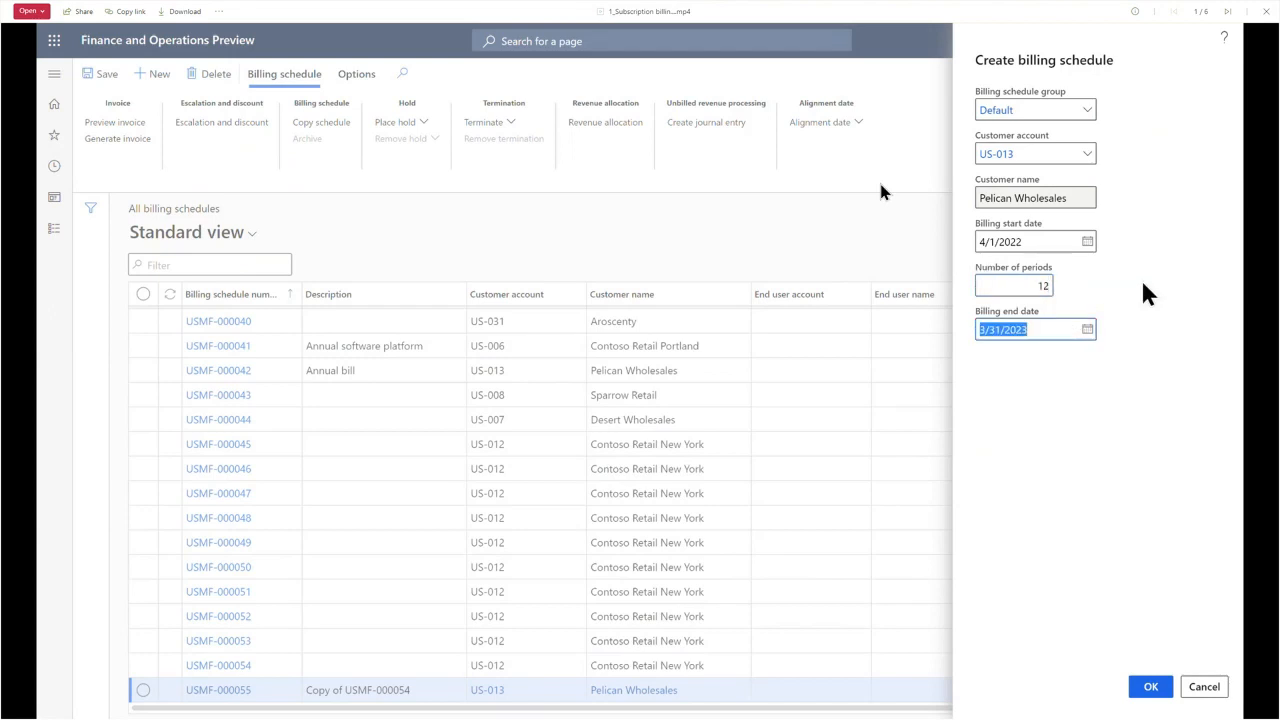
{"action": "left_click", "coordinate": [1152, 690]}
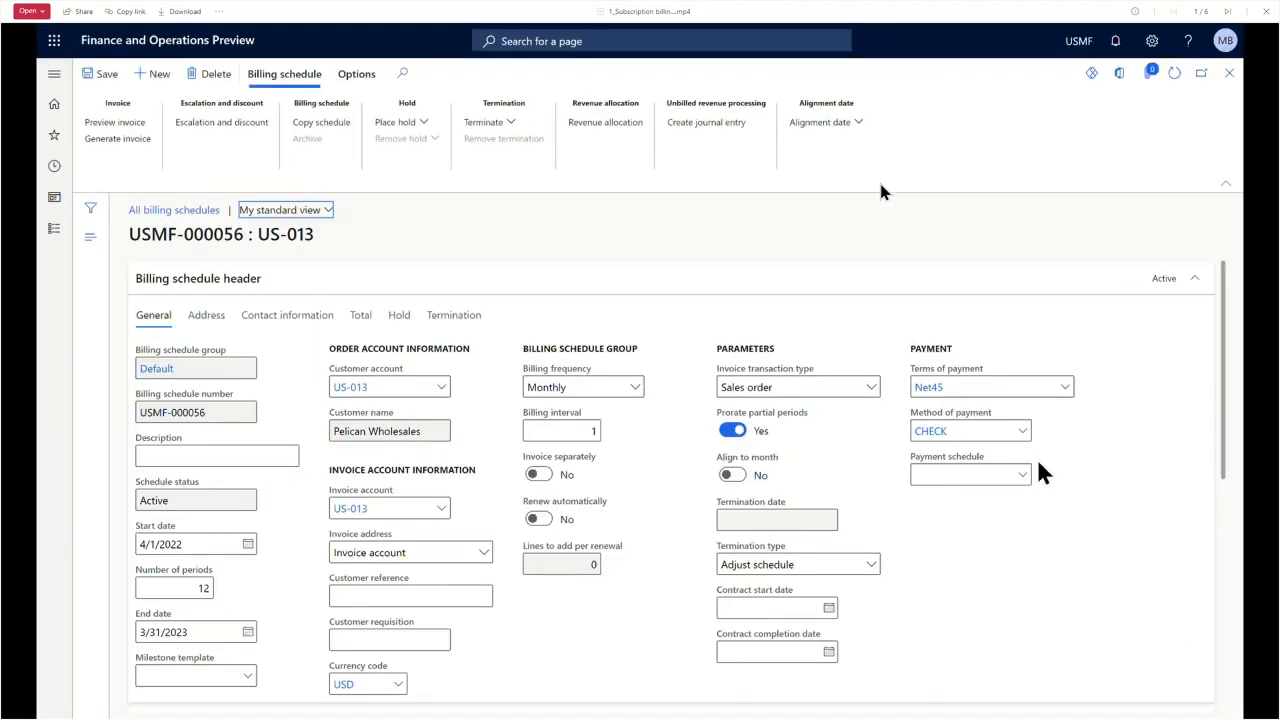
Copy all items from the LMS picker item list into the new schedule's billing lines.
{"action": "scroll", "coordinate": [300, 350], "scroll_direction": "down", "scroll_amount": 3}
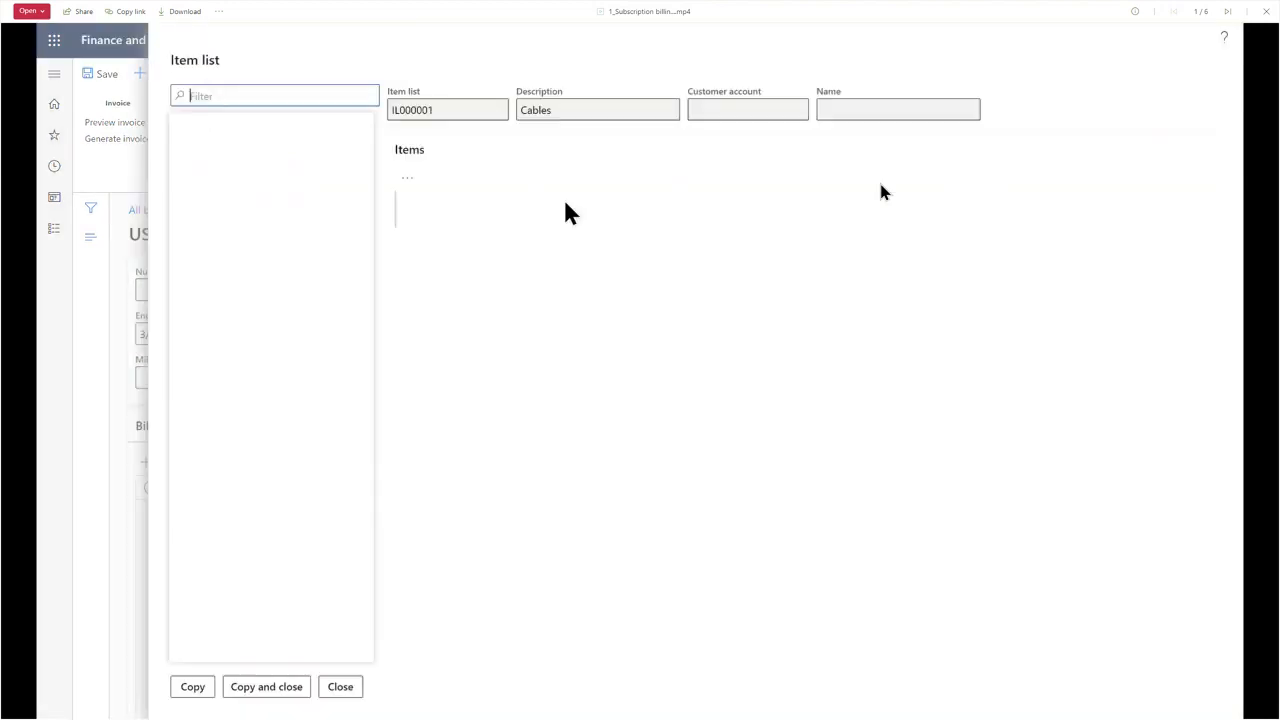
{"action": "left_click", "coordinate": [266, 234]}
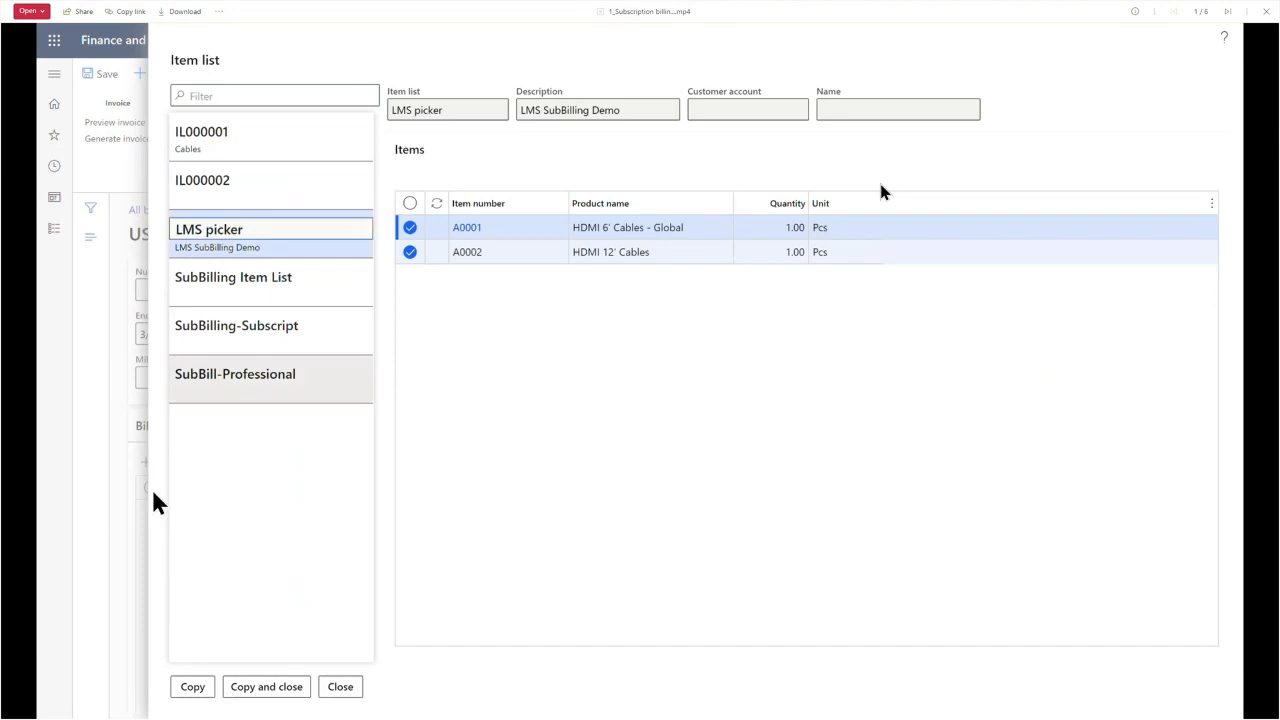
{"action": "left_click", "coordinate": [338, 688]}
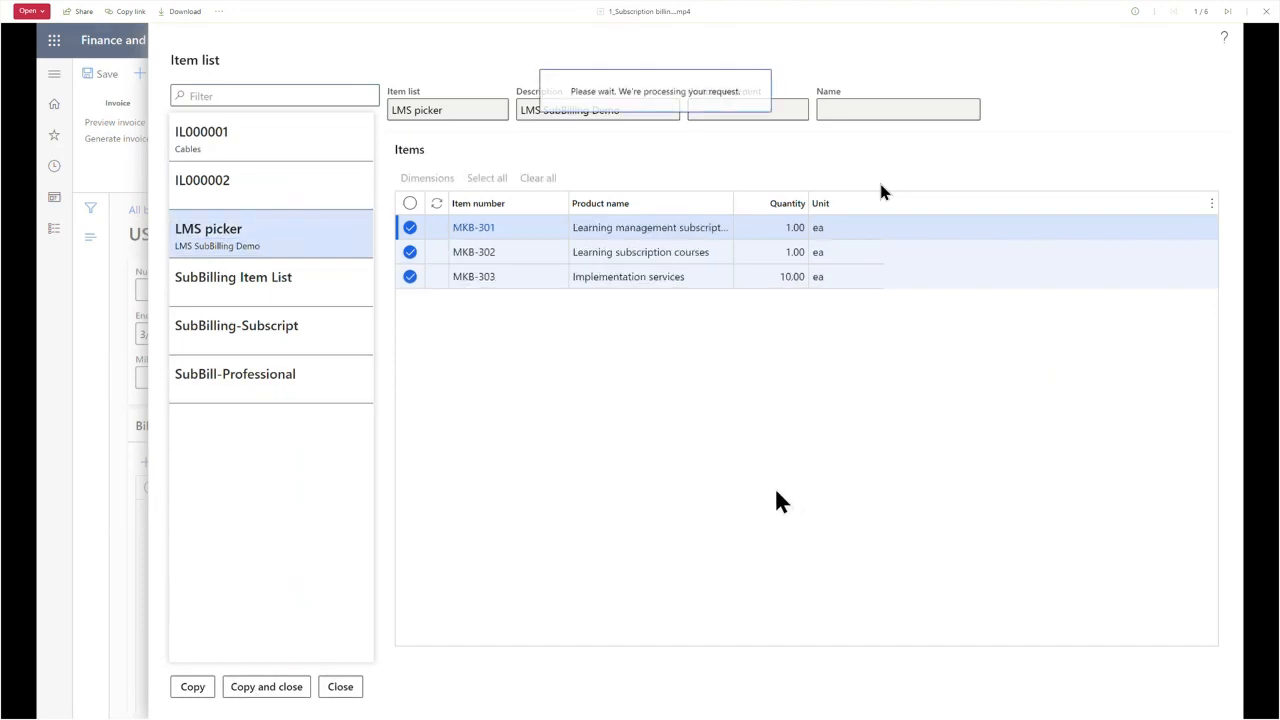
Review the billing schedule header's general settings, including the customer requisition and billing frequency.
{"action": "scroll", "coordinate": [700, 485], "scroll_direction": "up", "scroll_amount": 5}
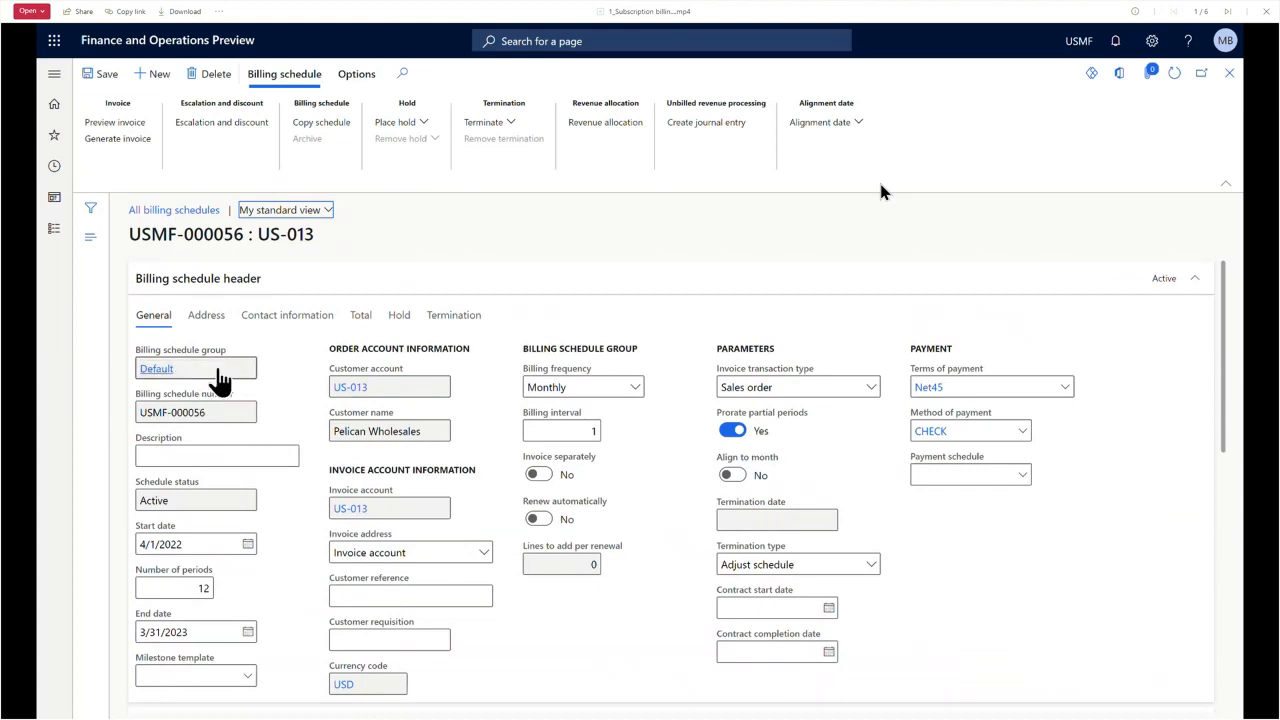
{"action": "scroll", "coordinate": [311, 450], "scroll_direction": "down", "scroll_amount": 1}
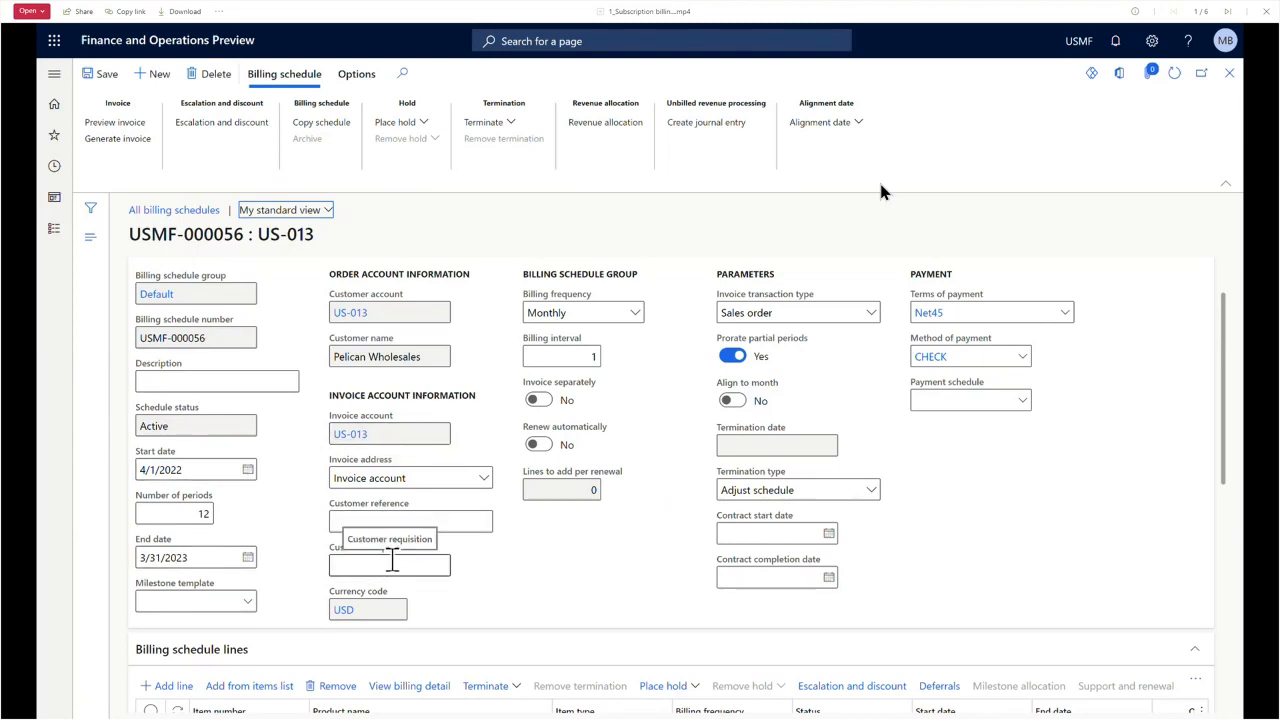
{"action": "left_click", "coordinate": [440, 571]}
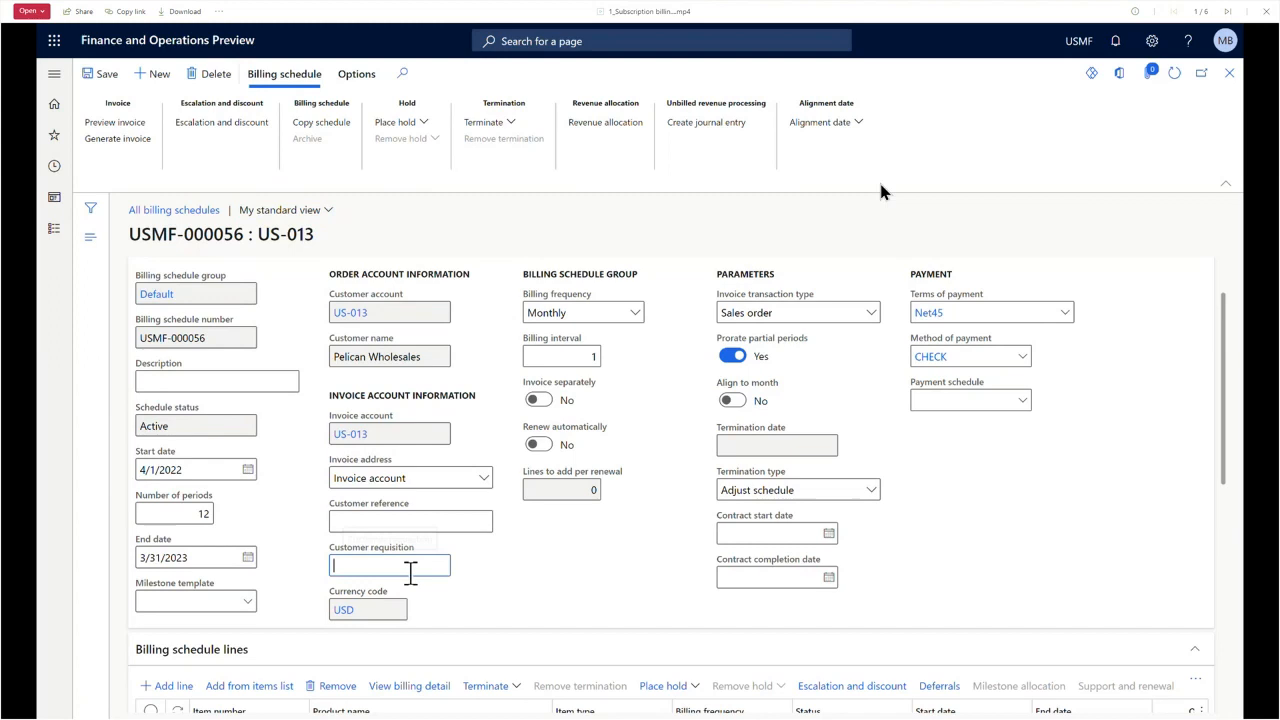
{"action": "left_click", "coordinate": [597, 313]}
{"action": "left_click", "coordinate": [627, 314]}
{"action": "scroll", "coordinate": [660, 340], "scroll_direction": "down", "scroll_amount": 3}
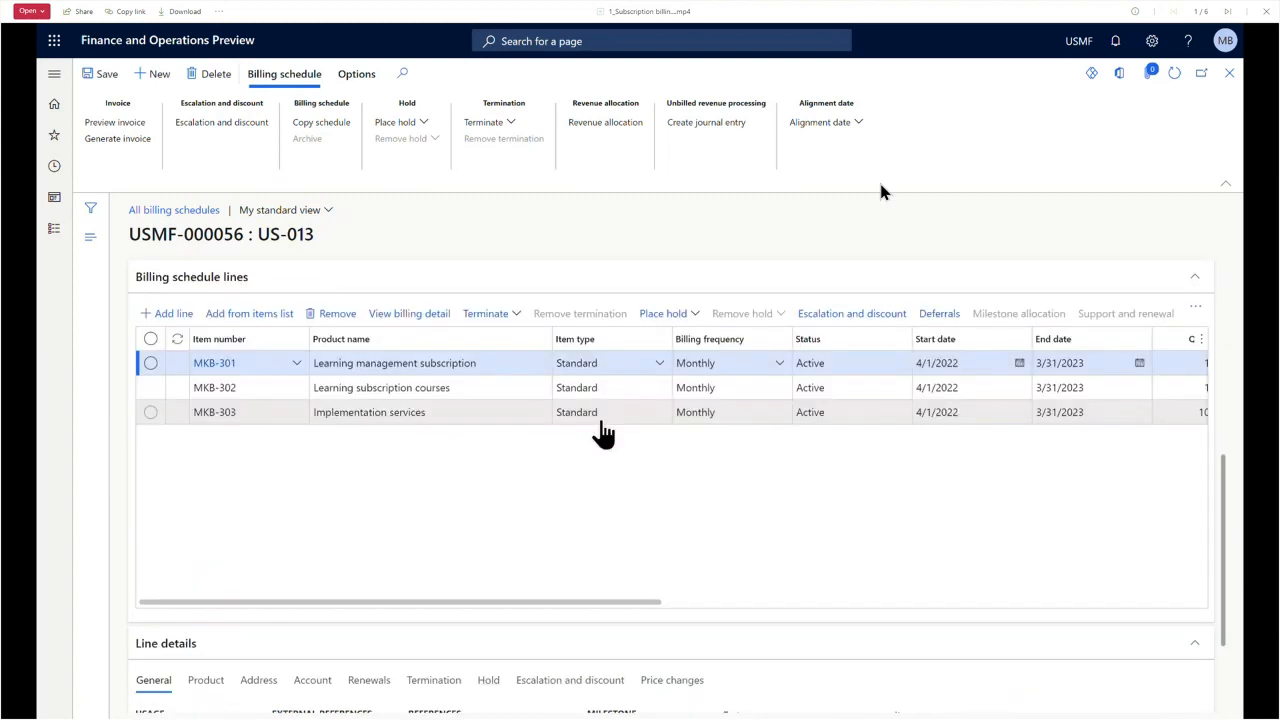
Examine the Learning management subscription line's dates, quantity, pricing method and unit price.
{"action": "scroll", "coordinate": [600, 434], "scroll_direction": "up", "scroll_amount": 1}
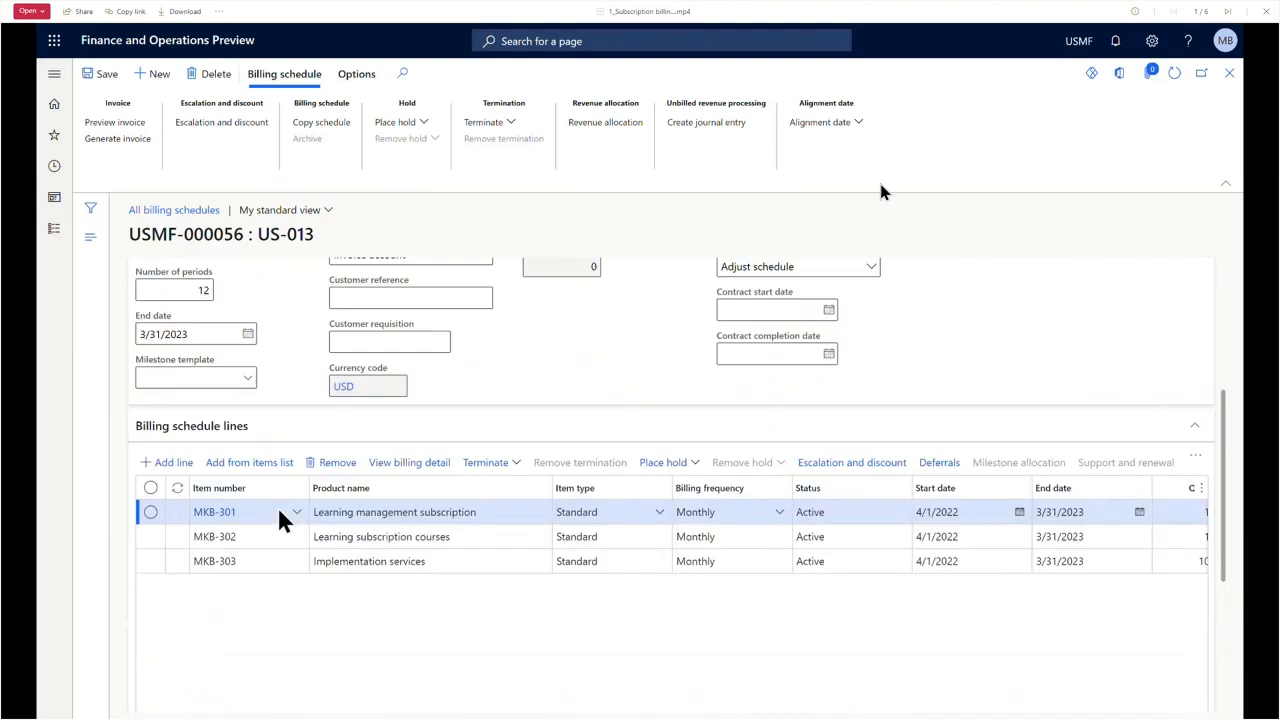
{"action": "left_click", "coordinate": [496, 514]}
{"action": "scroll", "coordinate": [575, 645], "scroll_direction": "down", "scroll_amount": 1}
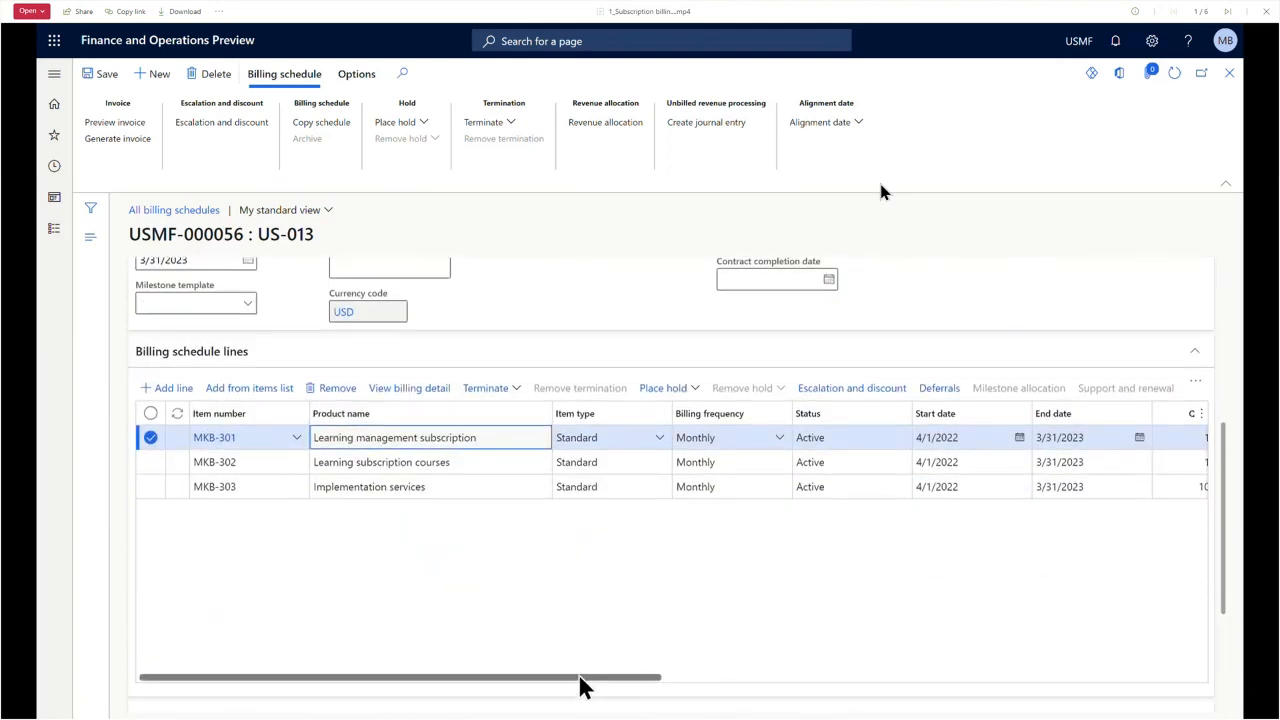
{"action": "left_click_drag", "start_coordinate": [570, 678], "coordinate": [878, 679]}
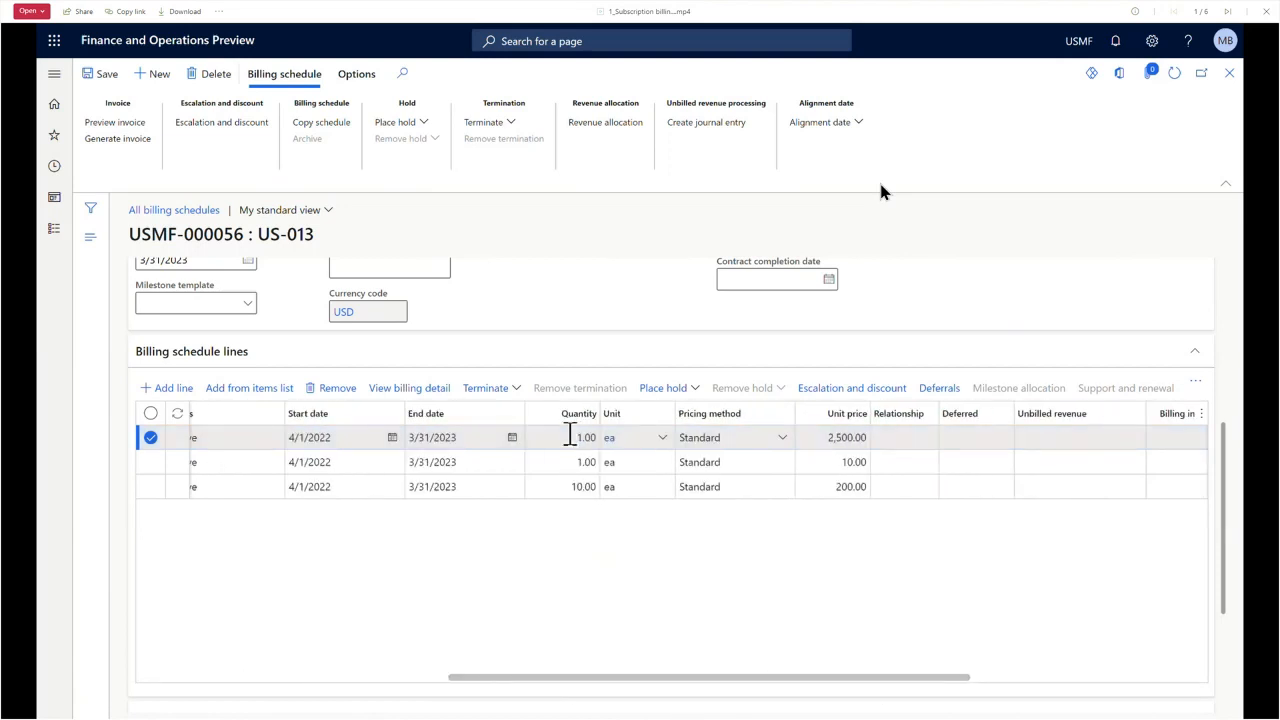
{"action": "left_click", "coordinate": [572, 440]}
{"action": "left_click", "coordinate": [340, 437]}
{"action": "left_click", "coordinate": [474, 437]}
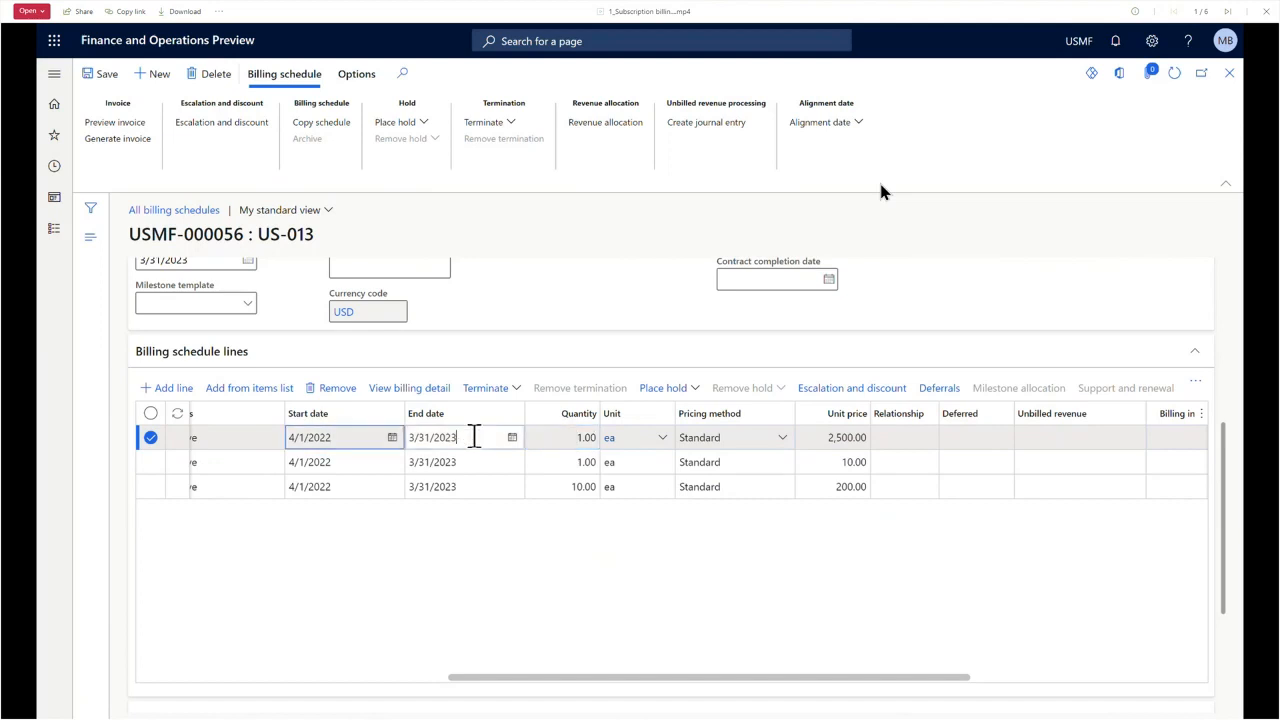
{"action": "left_click", "coordinate": [760, 446]}
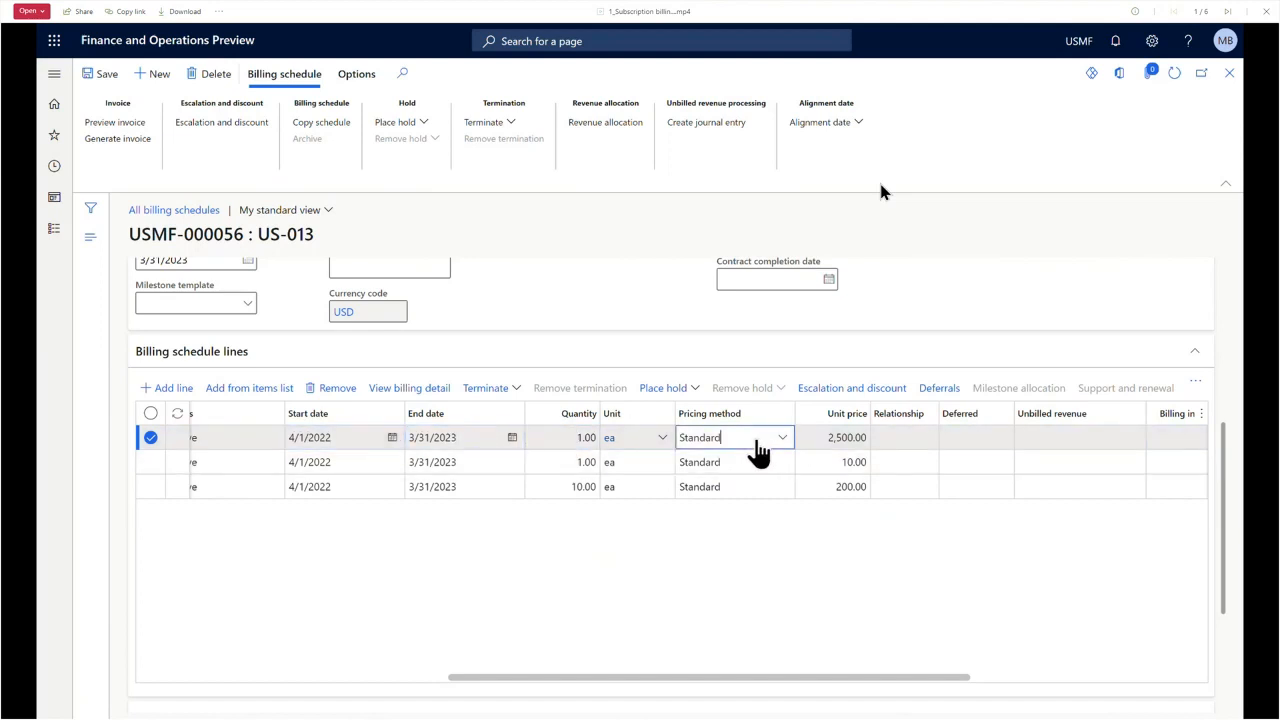
{"action": "left_click", "coordinate": [821, 440]}
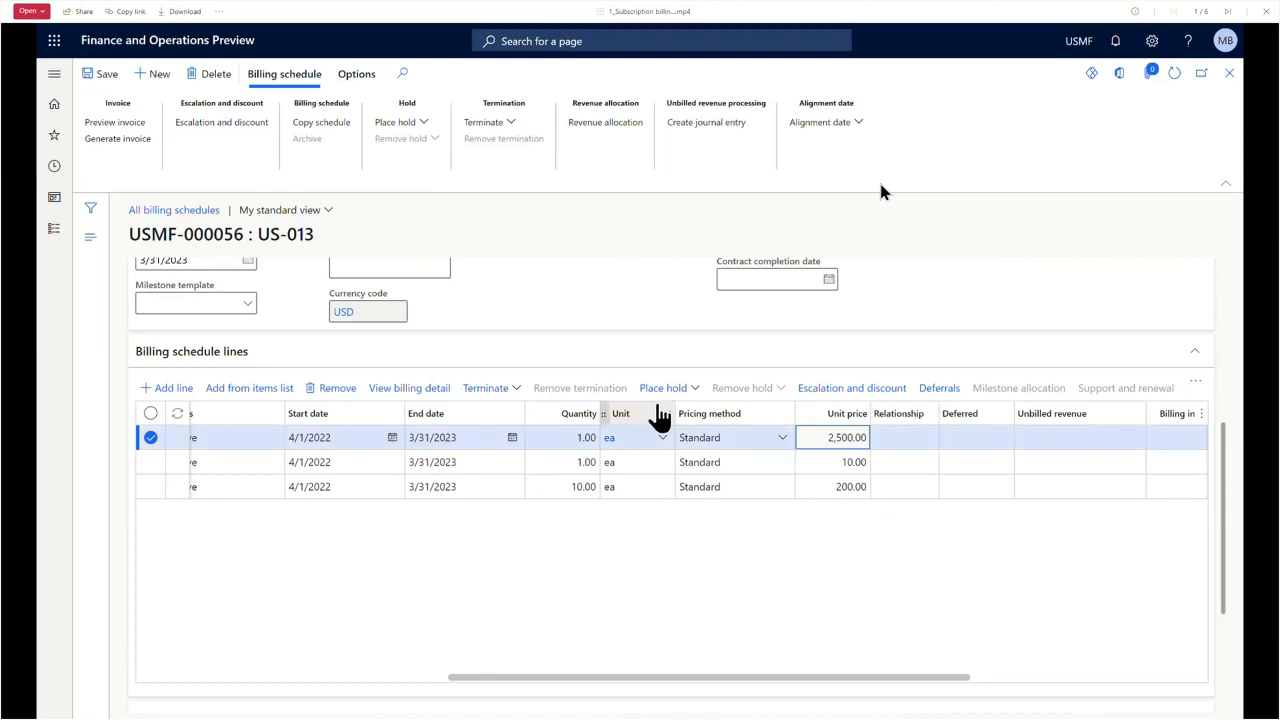
{"action": "left_click_drag", "start_coordinate": [487, 677], "coordinate": [157, 668]}
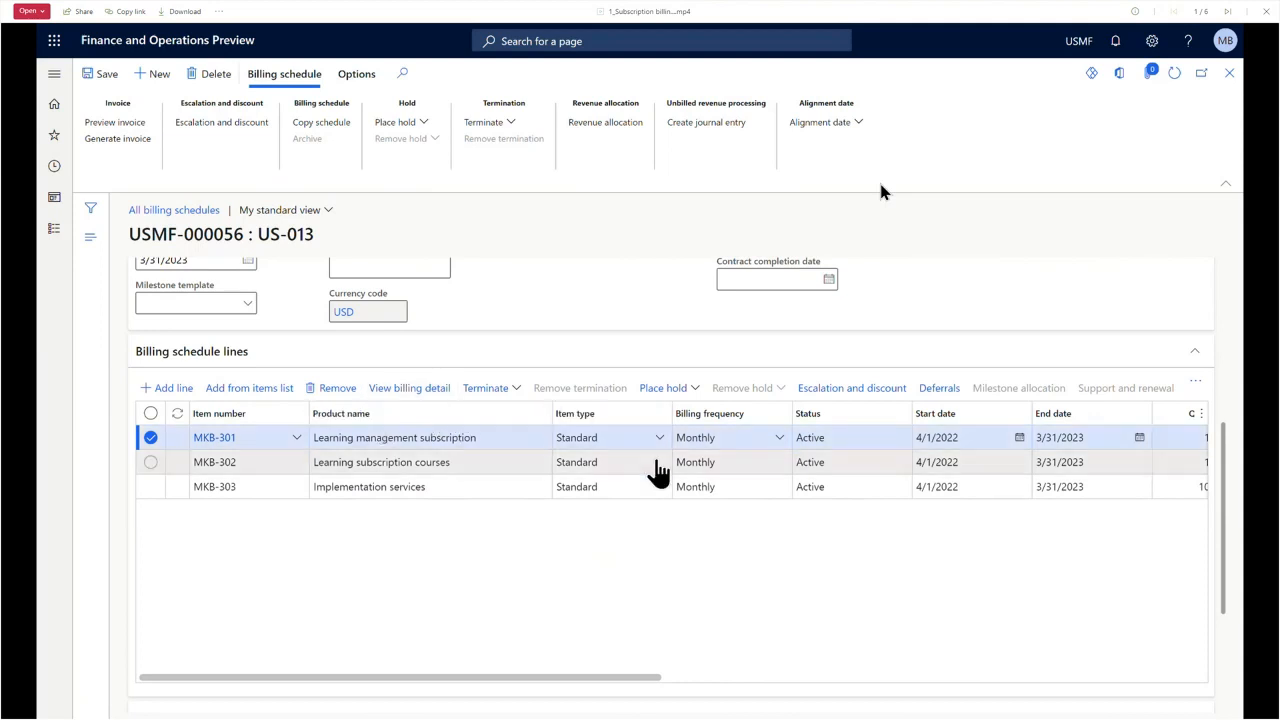
View the billing detail of the Learning management subscription line and check its billing periods and unit price.
{"action": "left_click", "coordinate": [397, 393]}
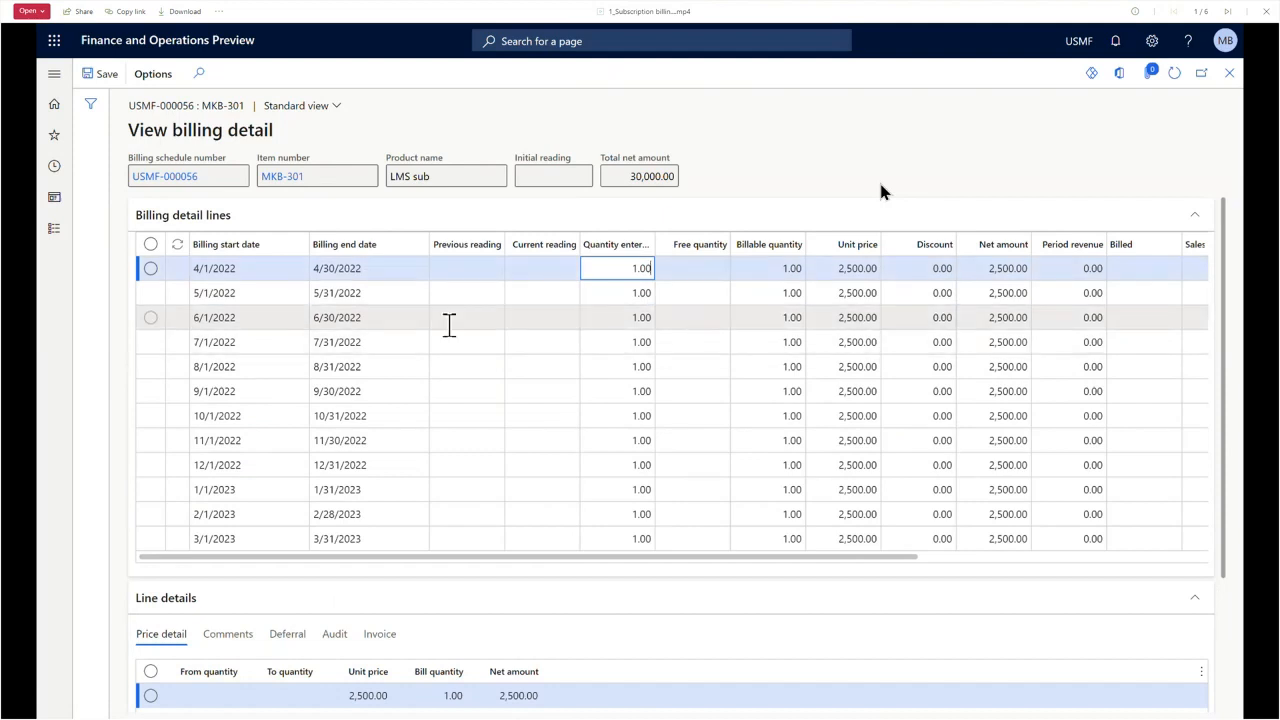
{"action": "scroll", "coordinate": [500, 370], "scroll_direction": "down", "scroll_amount": 1}
{"action": "scroll", "coordinate": [550, 405], "scroll_direction": "up", "scroll_amount": 1}
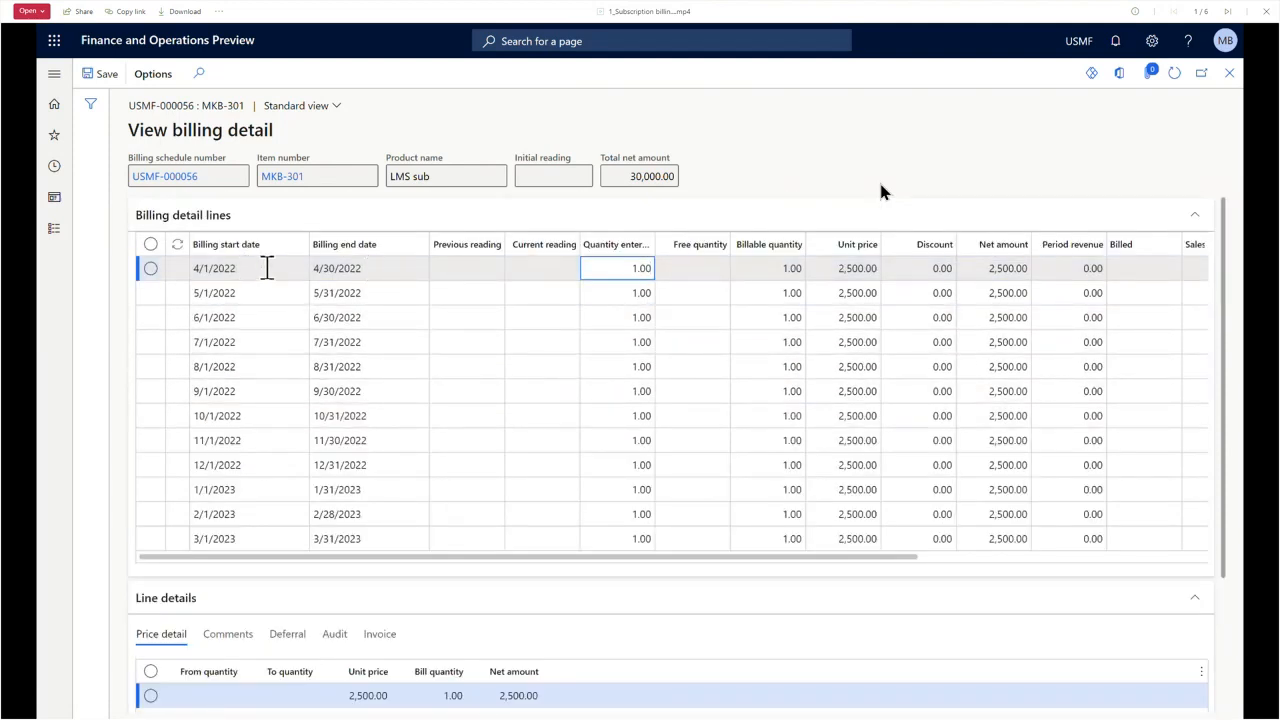
{"action": "left_click", "coordinate": [843, 268]}
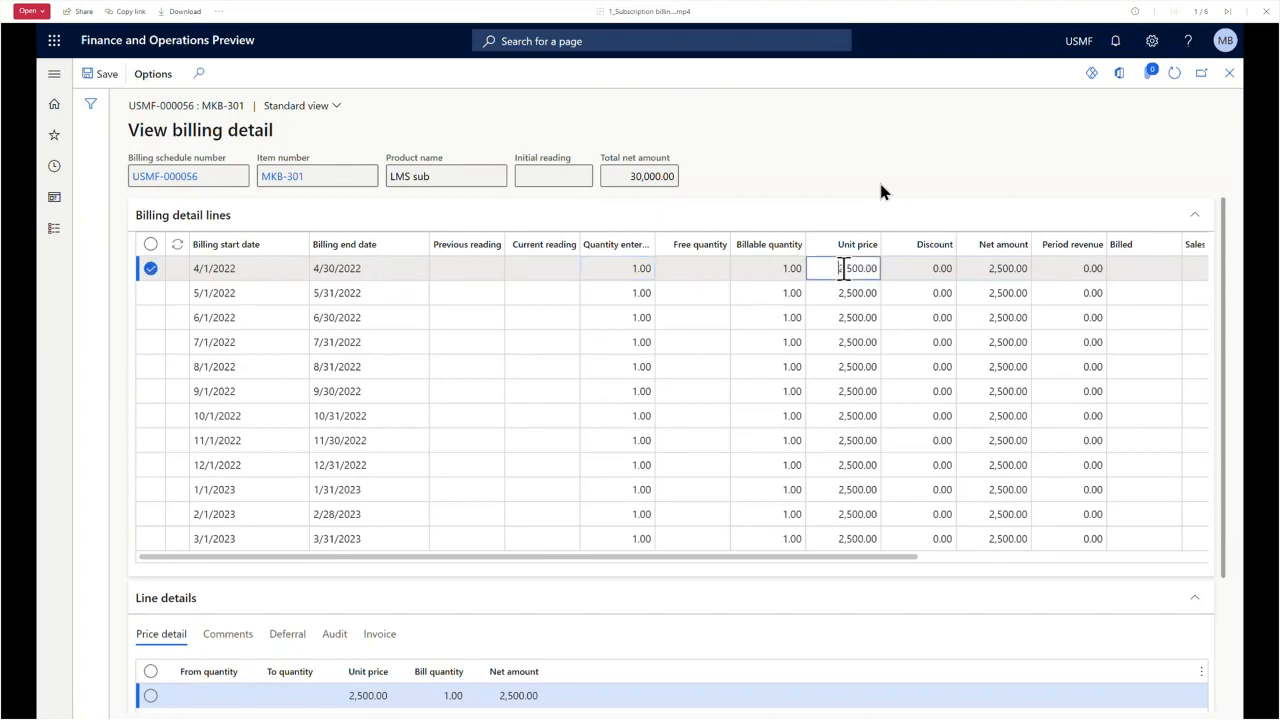
{"action": "left_click", "coordinate": [674, 291]}
{"action": "scroll", "coordinate": [591, 346], "scroll_direction": "down", "scroll_amount": 5}
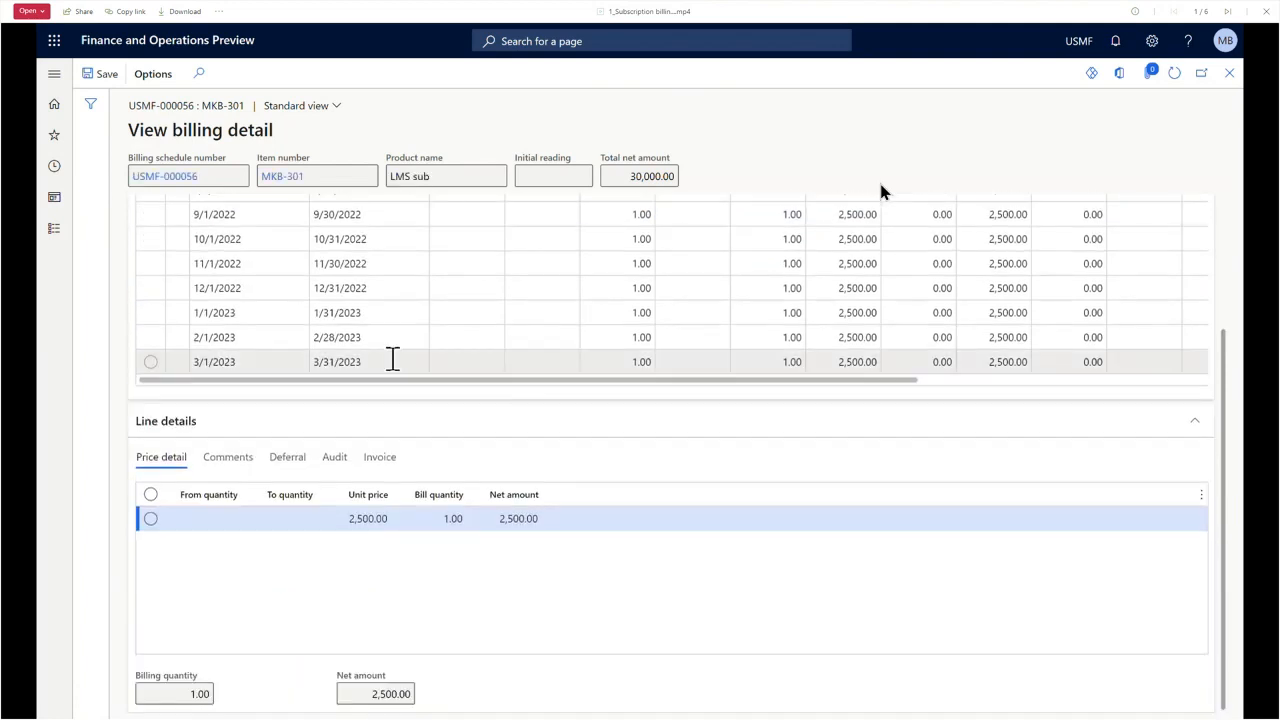
{"action": "left_click", "coordinate": [291, 357]}
{"action": "scroll", "coordinate": [628, 342], "scroll_direction": "up", "scroll_amount": 5}
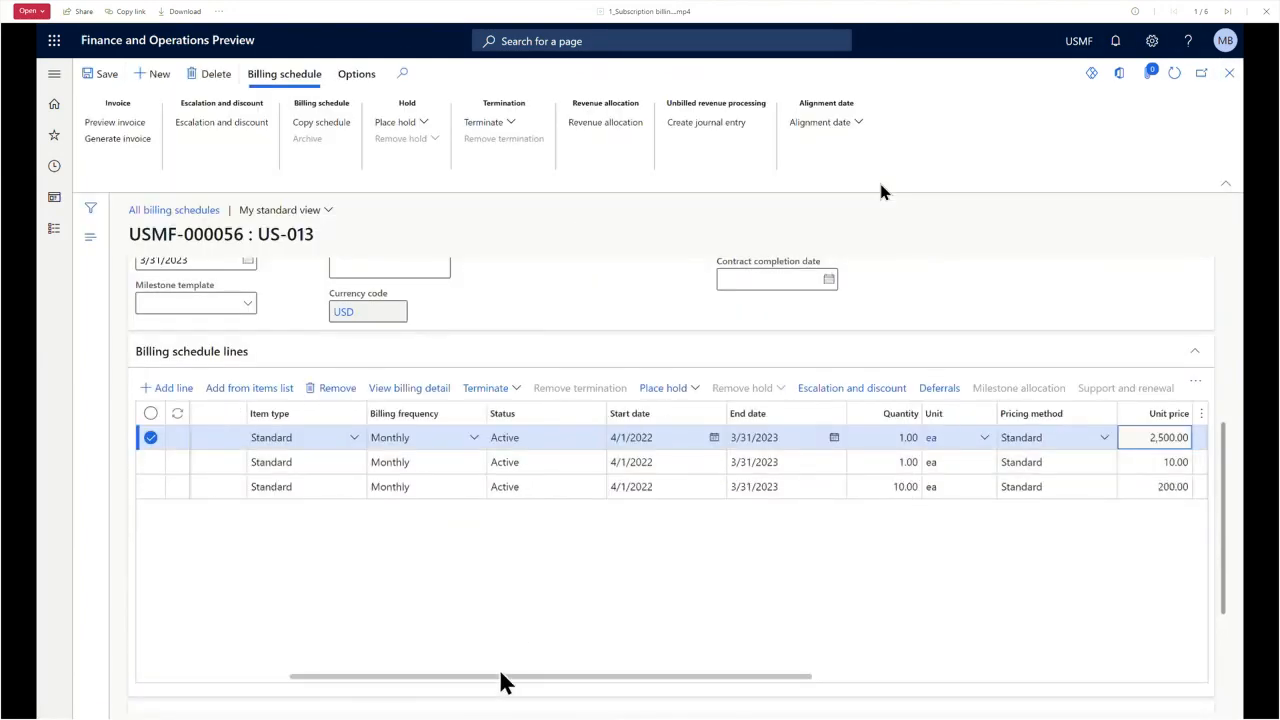
Change the item type of the Implementation services line (MKB-303) to Milestone.
{"action": "left_click_drag", "start_coordinate": [505, 681], "coordinate": [309, 677]}
{"action": "left_click", "coordinate": [622, 446]}
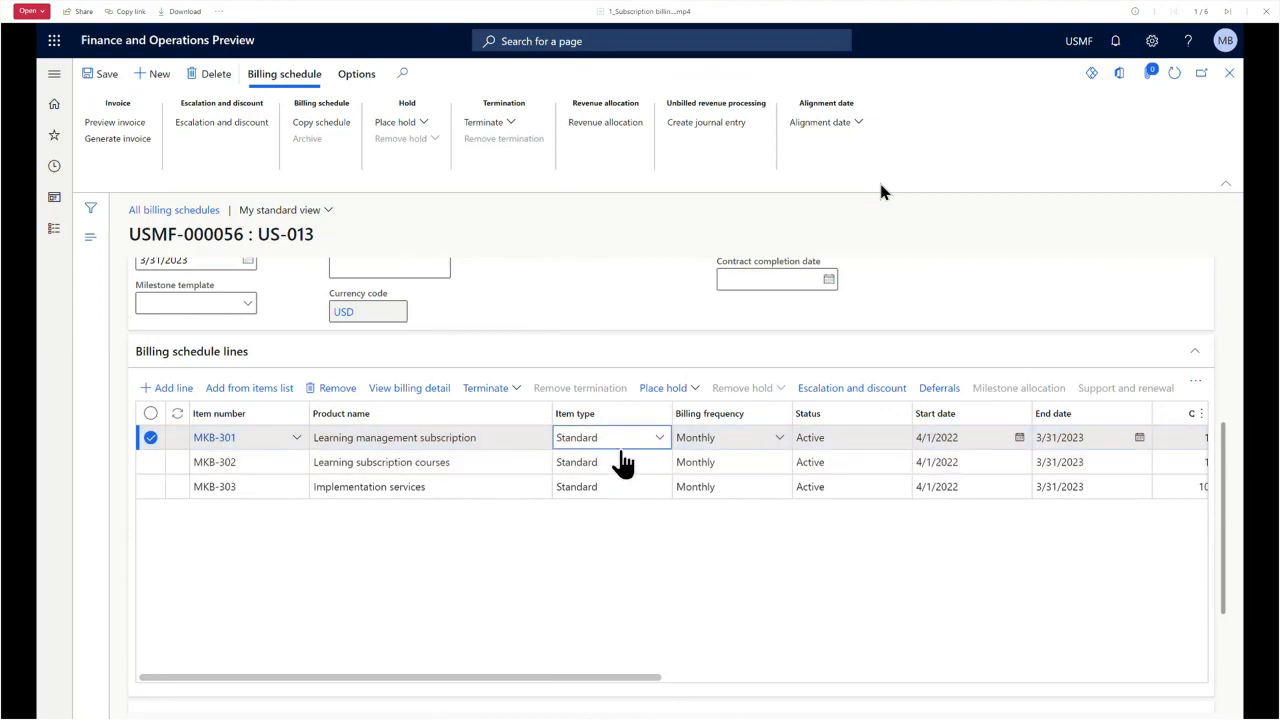
{"action": "left_click", "coordinate": [622, 462]}
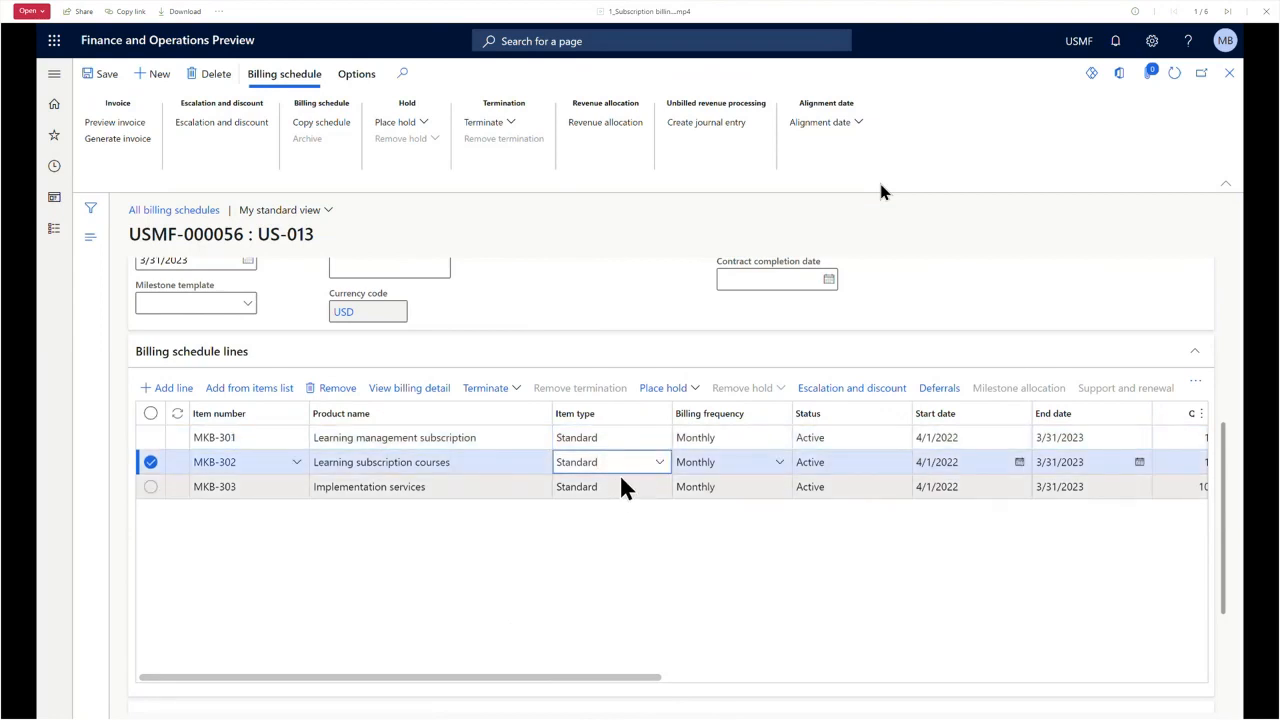
{"action": "left_click", "coordinate": [608, 489]}
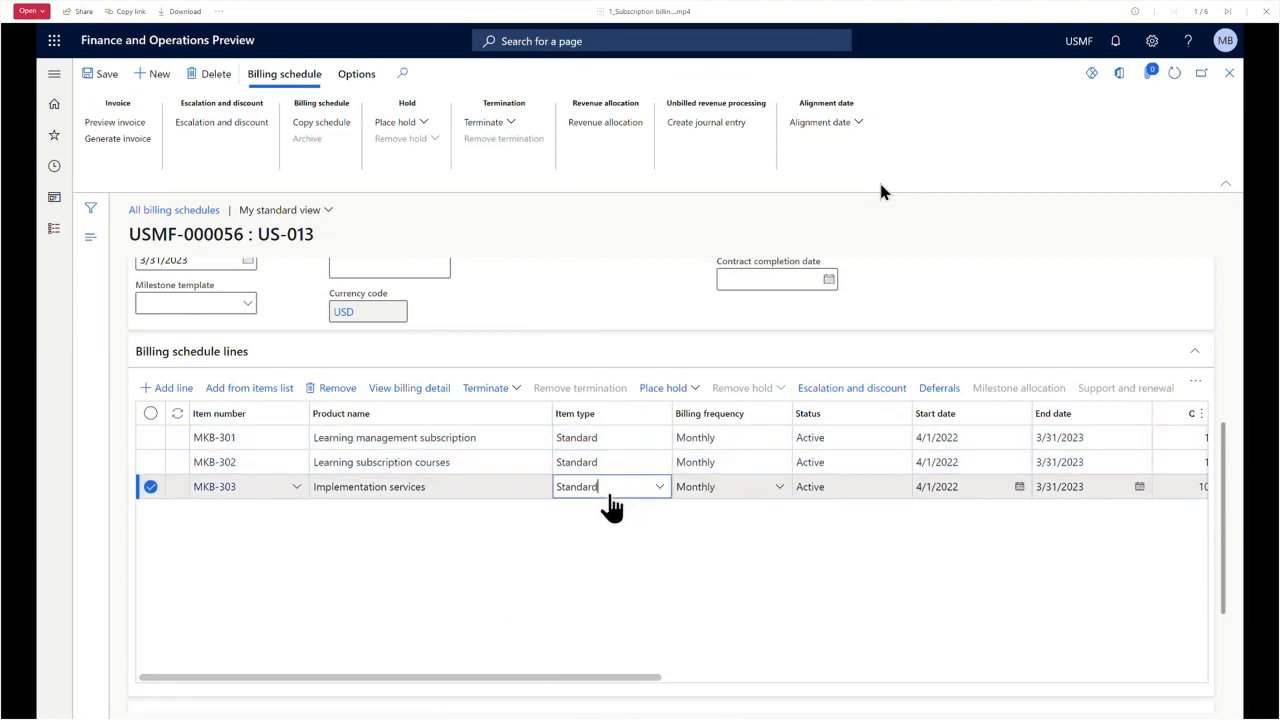
{"action": "left_click", "coordinate": [657, 488]}
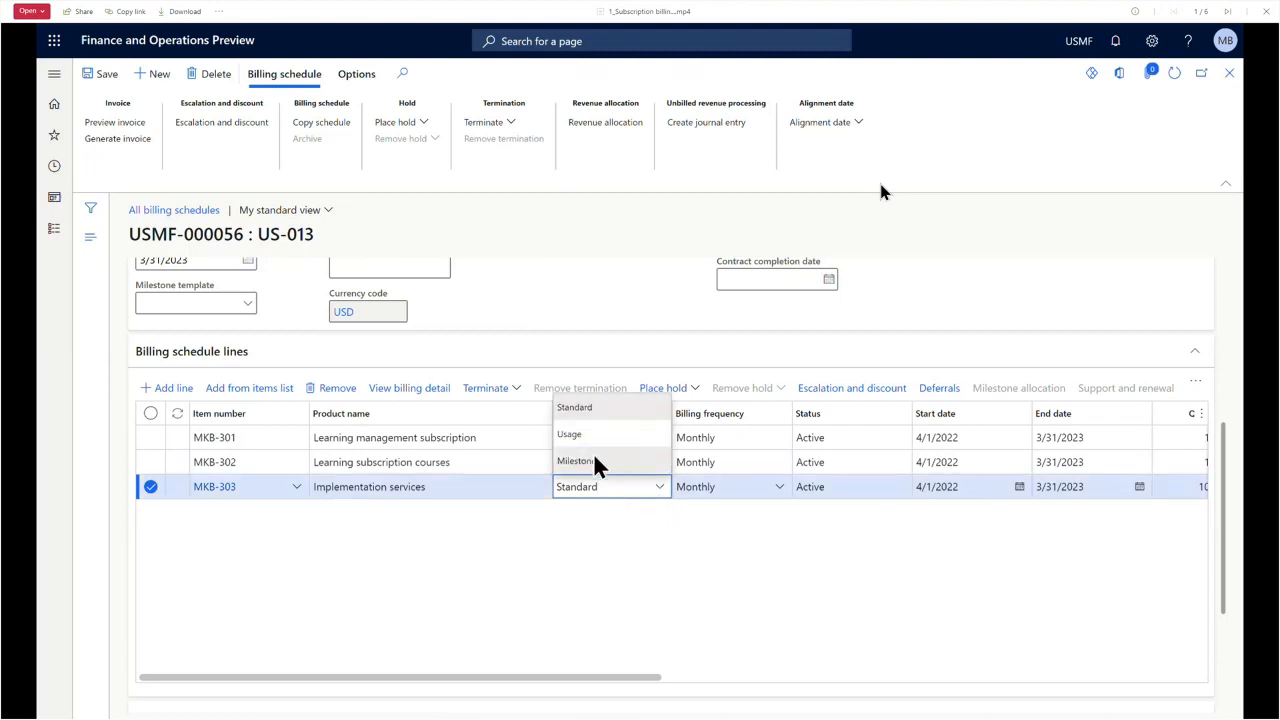
{"action": "left_click", "coordinate": [595, 462]}
{"action": "key", "text": "Tab"}
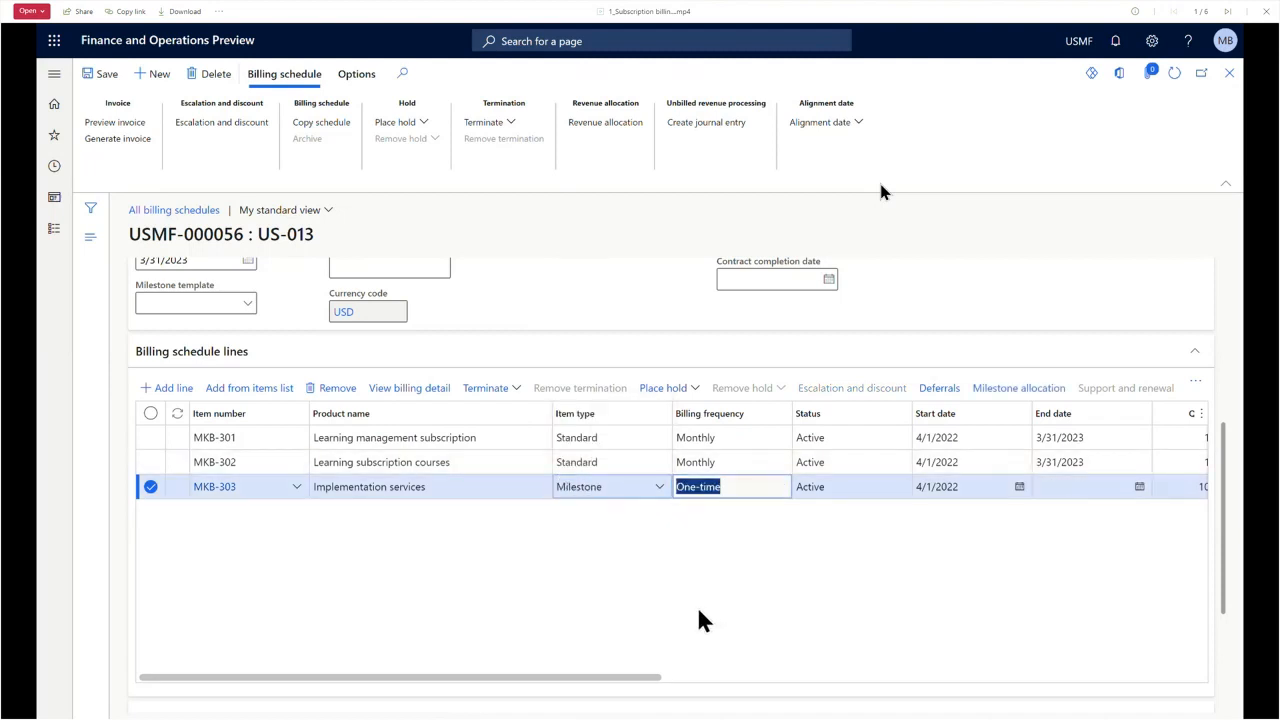
Set the end date of the Implementation services milestone line to 4/10/2022.
{"action": "key", "text": "Tab"}
{"action": "key", "text": "Tab"}
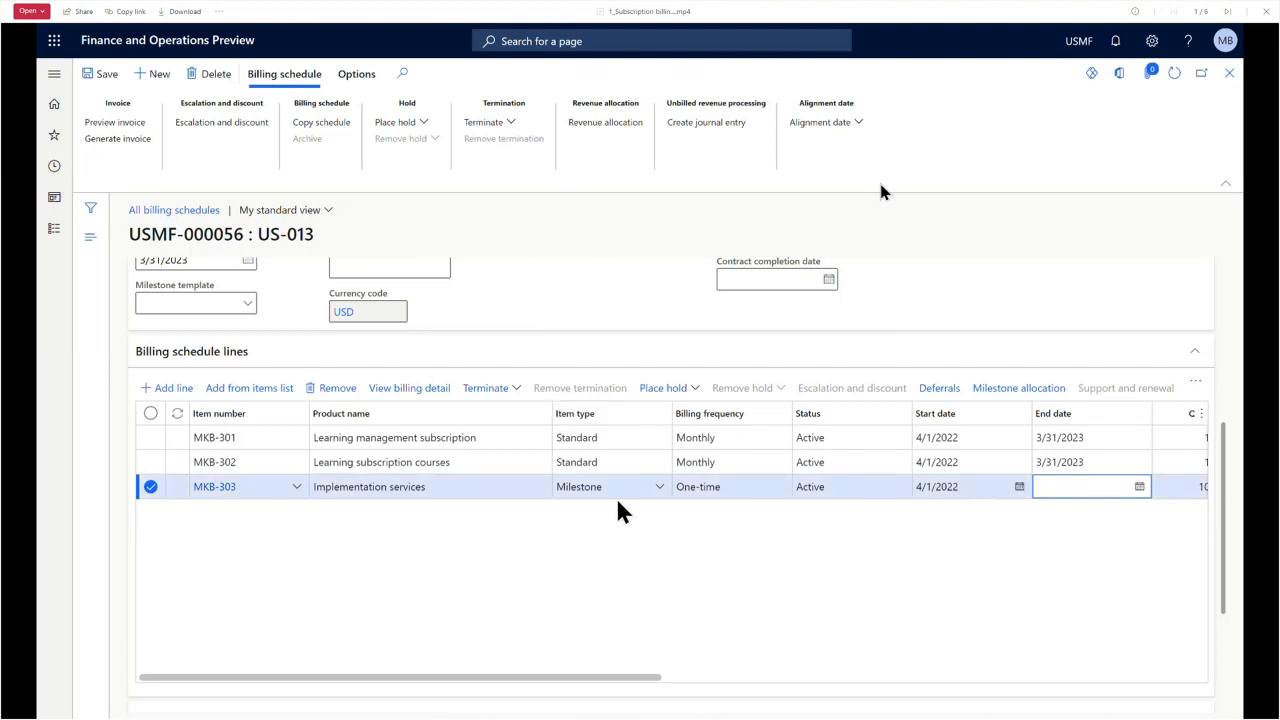
{"action": "left_click", "coordinate": [738, 490]}
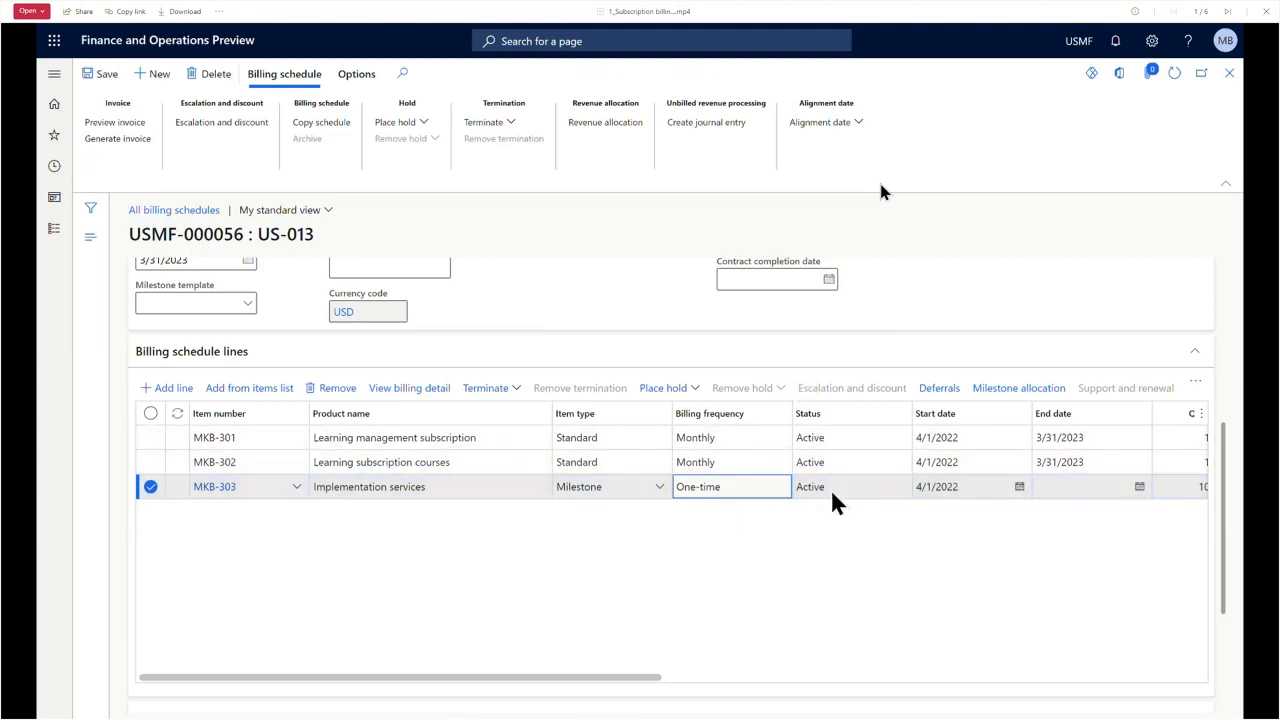
{"action": "left_click", "coordinate": [1092, 486]}
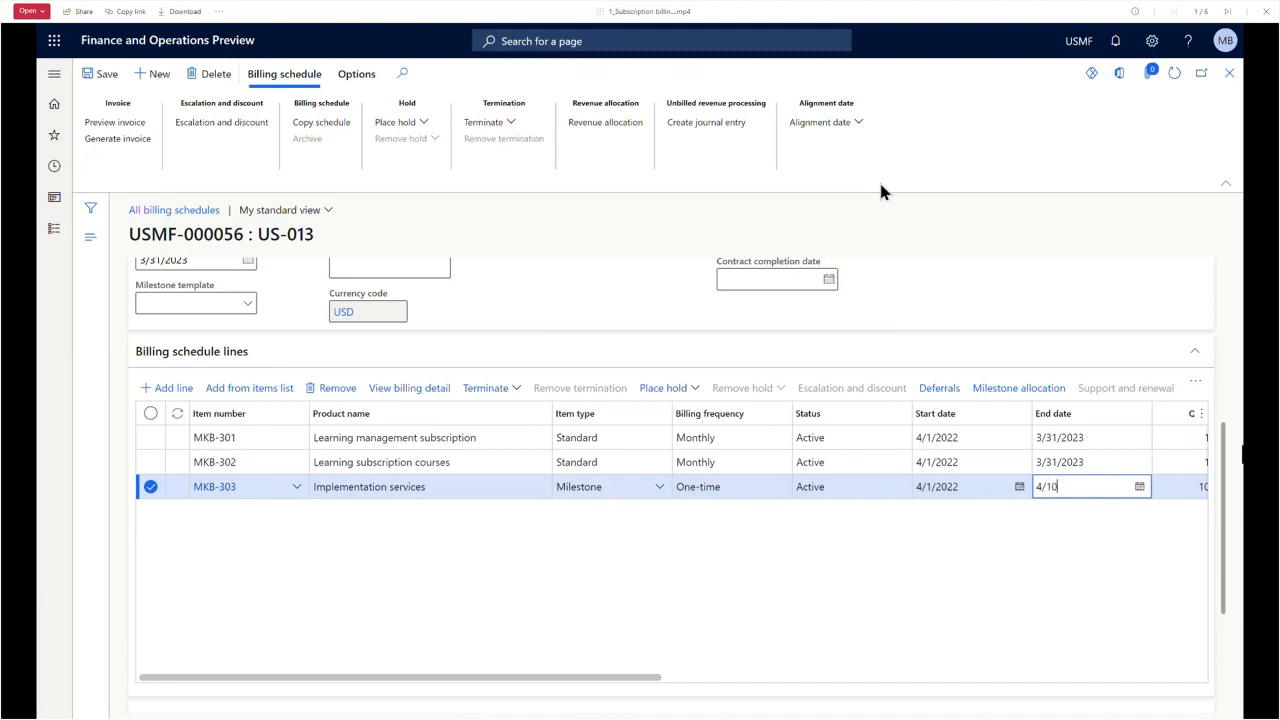
{"action": "key", "text": "Tab"}
{"action": "key", "text": "Tab"}
{"action": "key", "text": "Tab"}
{"action": "key", "text": "Tab"}
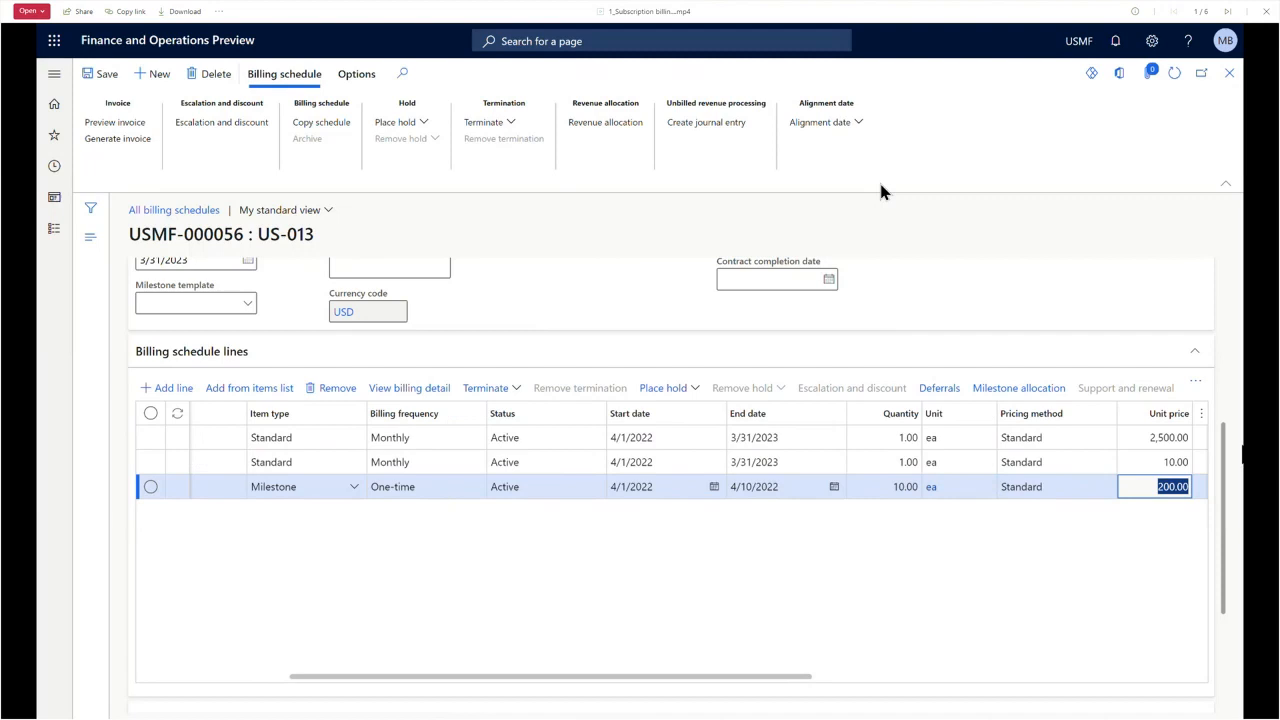
Set the quantity of the Implementation services line to 6.
{"action": "key", "text": "shift+Tab"}
{"action": "key", "text": "shift+Tab"}
{"action": "key", "text": "shift+Tab"}
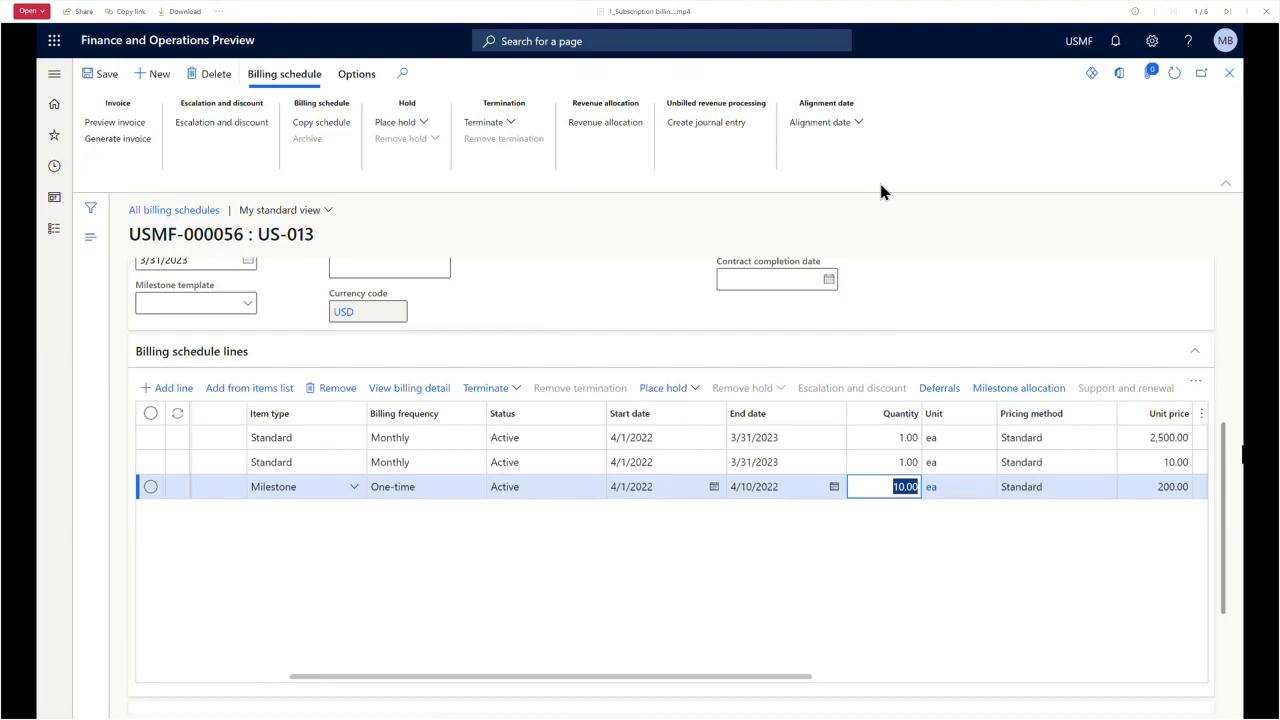
{"action": "type", "text": "6"}
{"action": "key", "text": "Tab"}
{"action": "key", "text": "Up"}
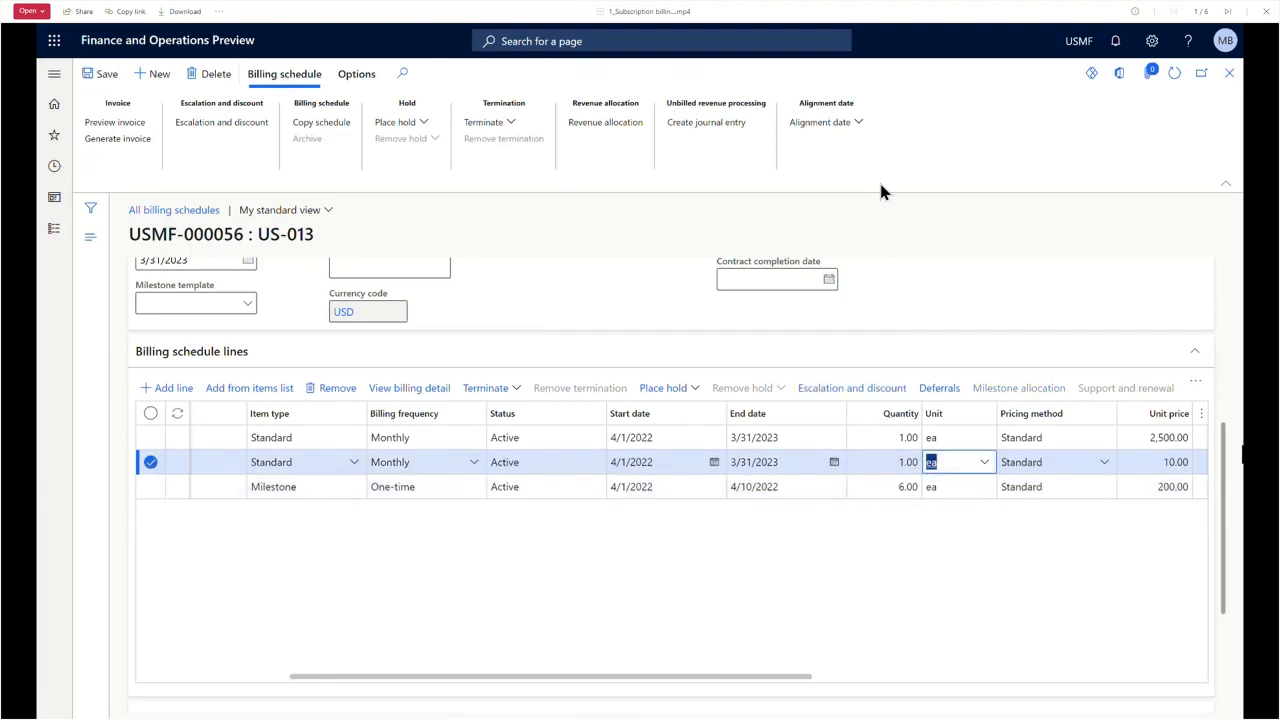
Change the item type of the Learning subscription courses line (MKB-302) to Usage.
{"action": "left_click_drag", "start_coordinate": [404, 680], "coordinate": [237, 628]}
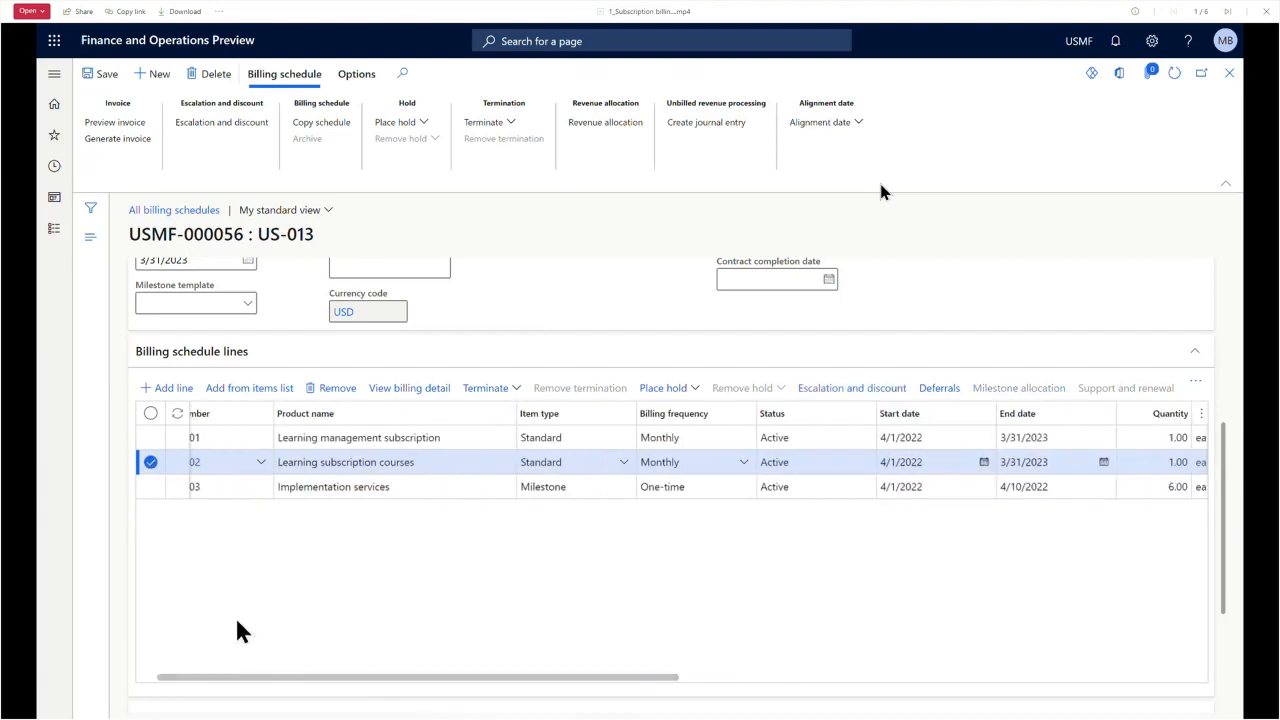
{"action": "left_click", "coordinate": [464, 462]}
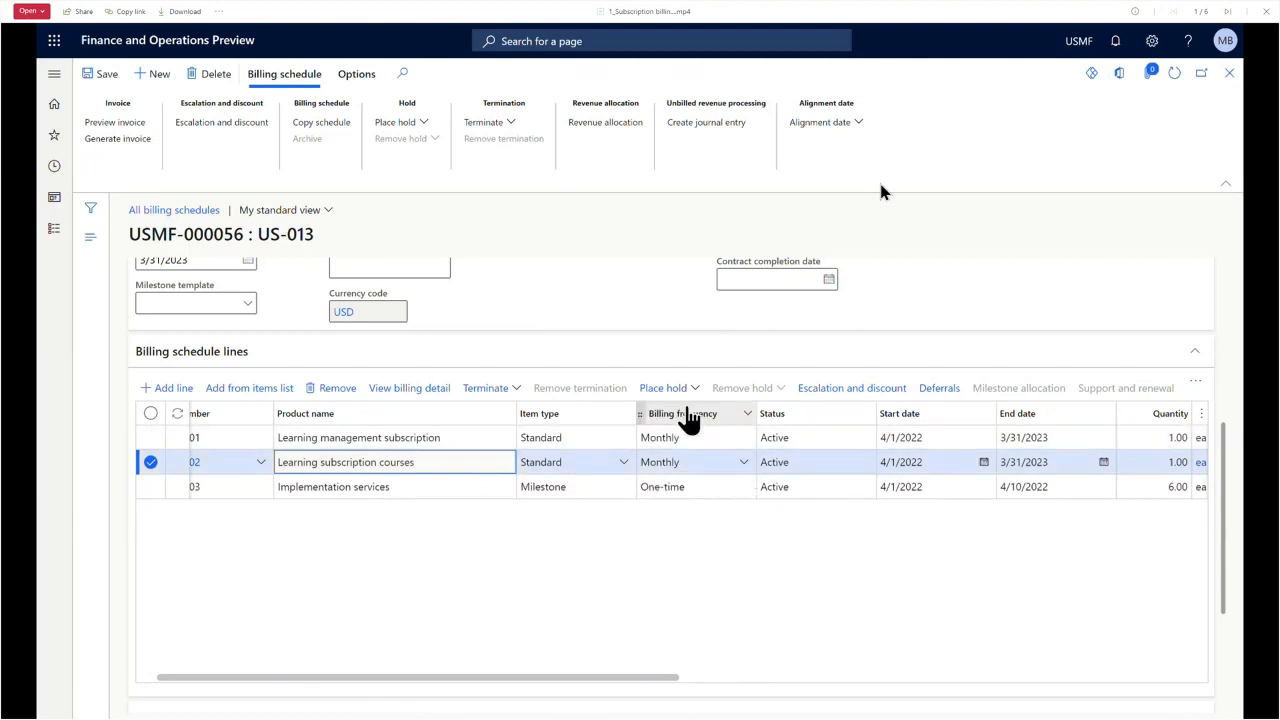
{"action": "left_click", "coordinate": [588, 466]}
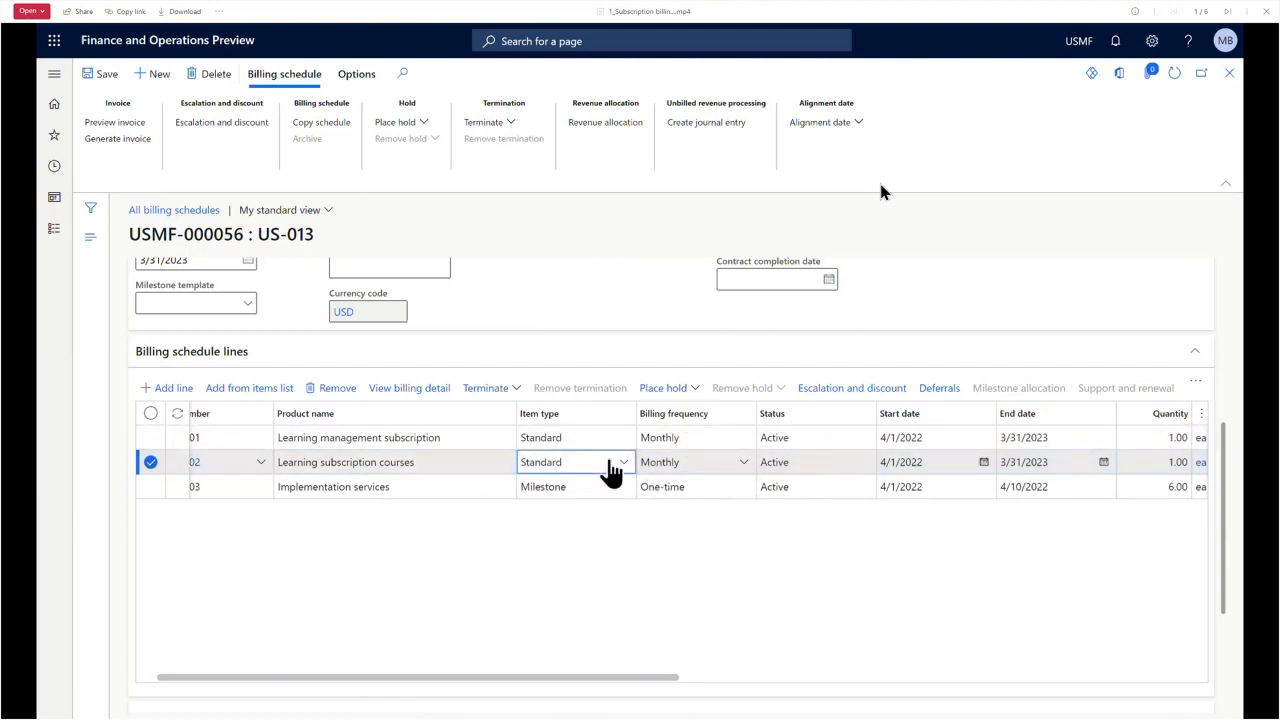
{"action": "left_click", "coordinate": [624, 462]}
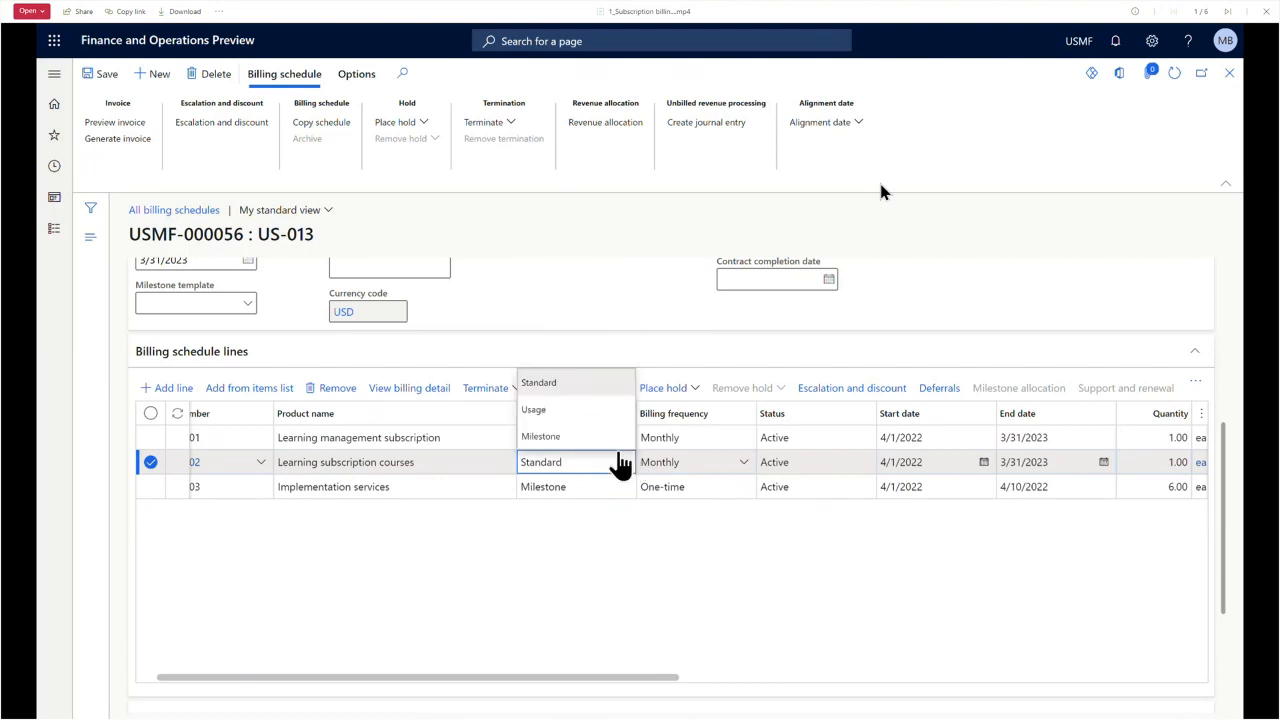
{"action": "left_click", "coordinate": [554, 410]}
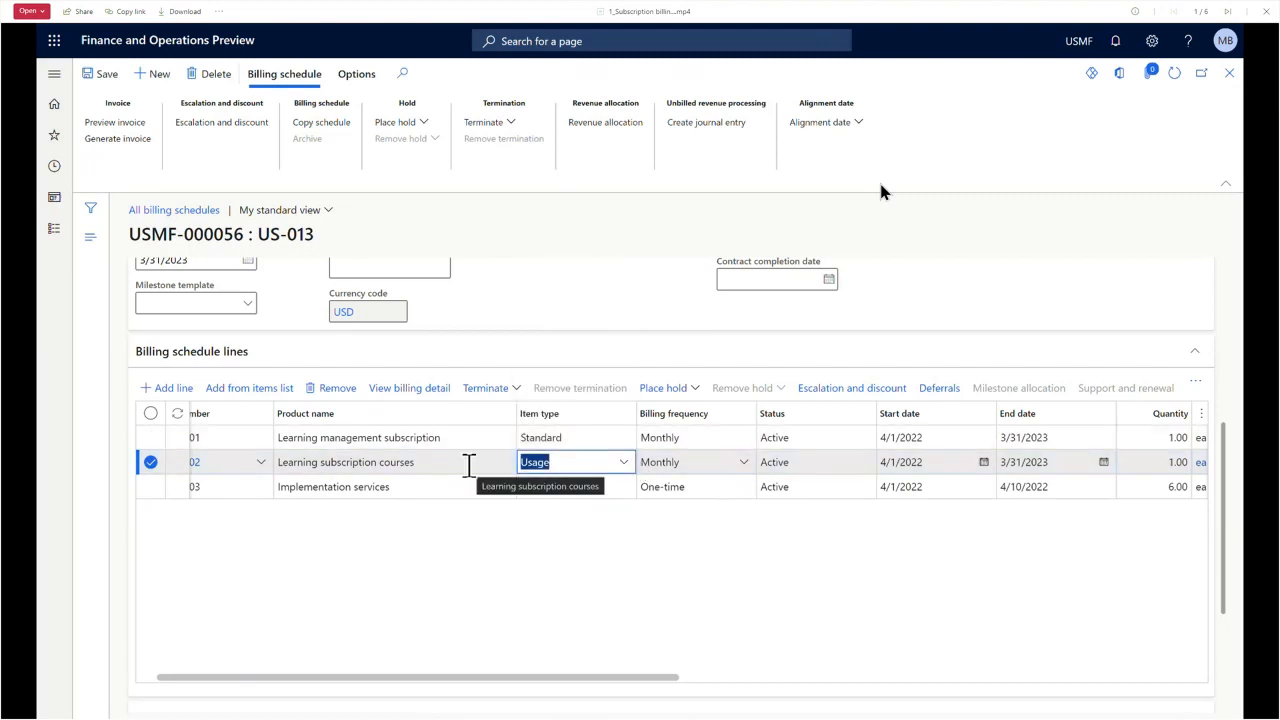
Review the pricing method choices of the Learning subscription courses line and open its billing detail.
{"action": "key", "text": "Tab"}
{"action": "key", "text": "Tab"}
{"action": "key", "text": "Tab"}
{"action": "key", "text": "Tab"}
{"action": "key", "text": "Tab"}
{"action": "key", "text": "Tab"}
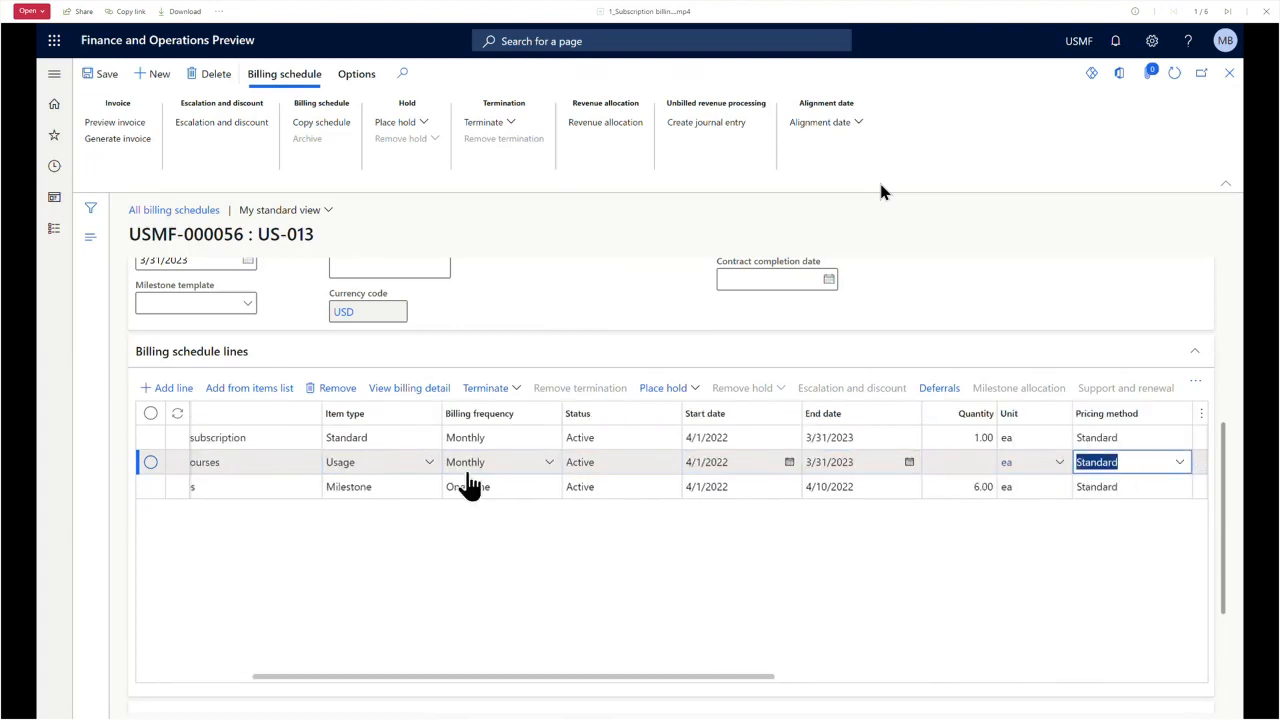
{"action": "left_click", "coordinate": [1181, 464]}
{"action": "left_click", "coordinate": [1184, 468]}
{"action": "left_click_drag", "start_coordinate": [634, 678], "coordinate": [305, 655]}
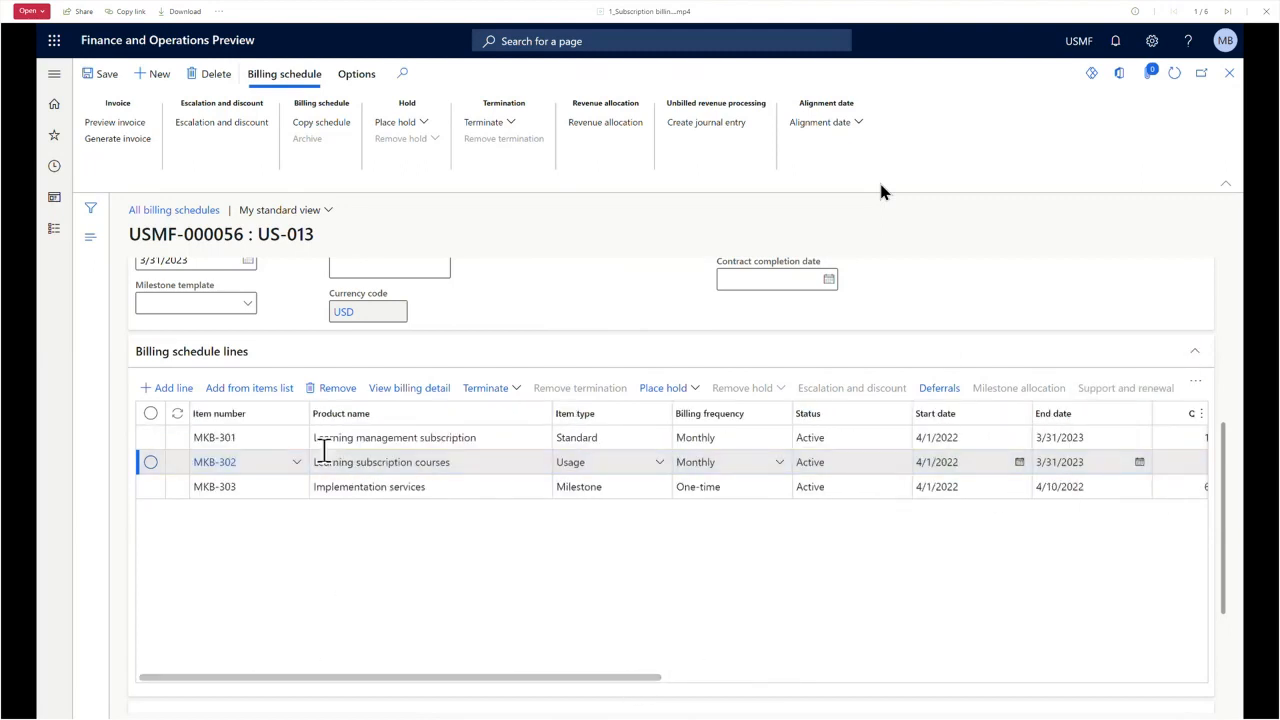
{"action": "left_click", "coordinate": [409, 393]}
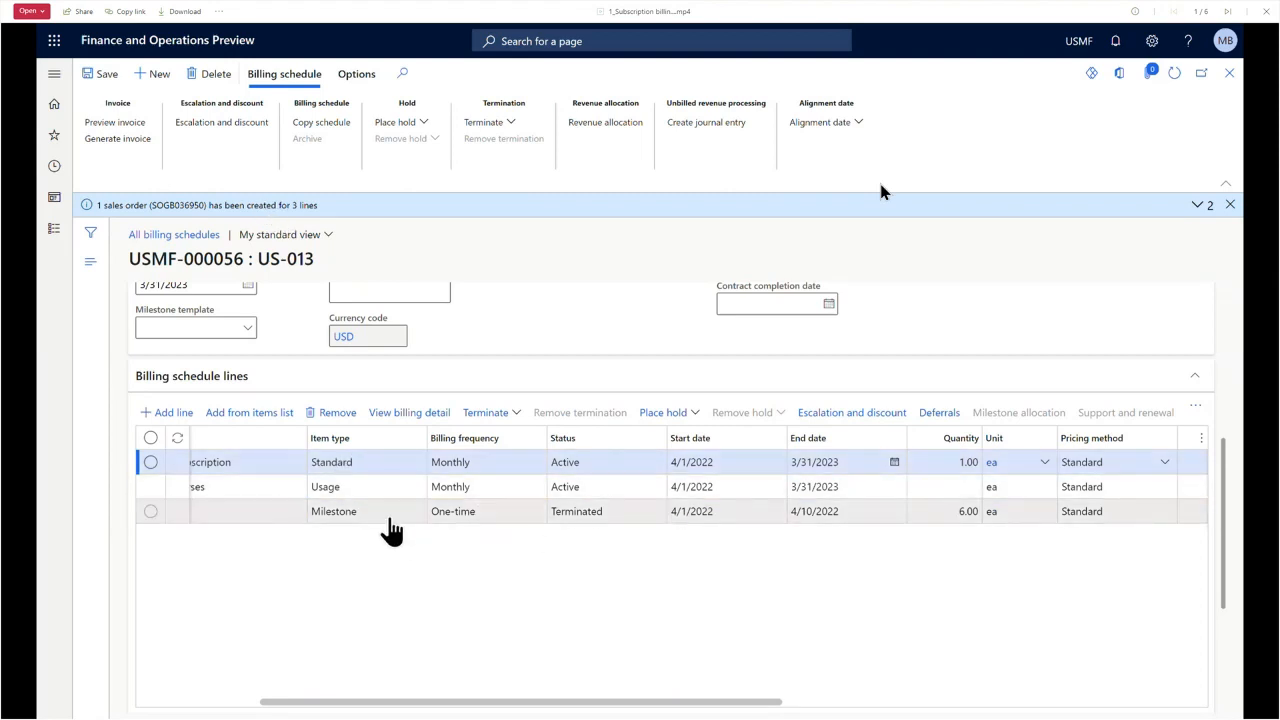
View the billing detail of the Implementation services line and check its sales order and invoice references.
{"action": "left_click", "coordinate": [395, 514]}
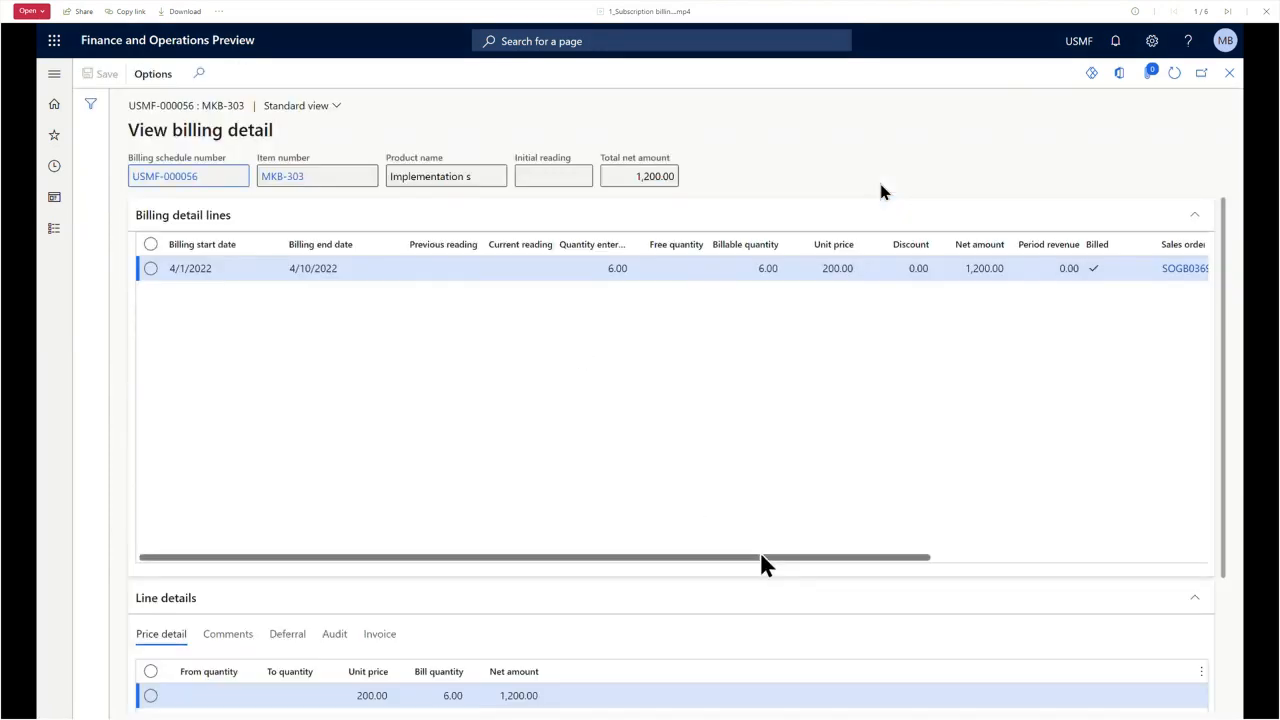
{"action": "left_click_drag", "start_coordinate": [766, 560], "coordinate": [1106, 590]}
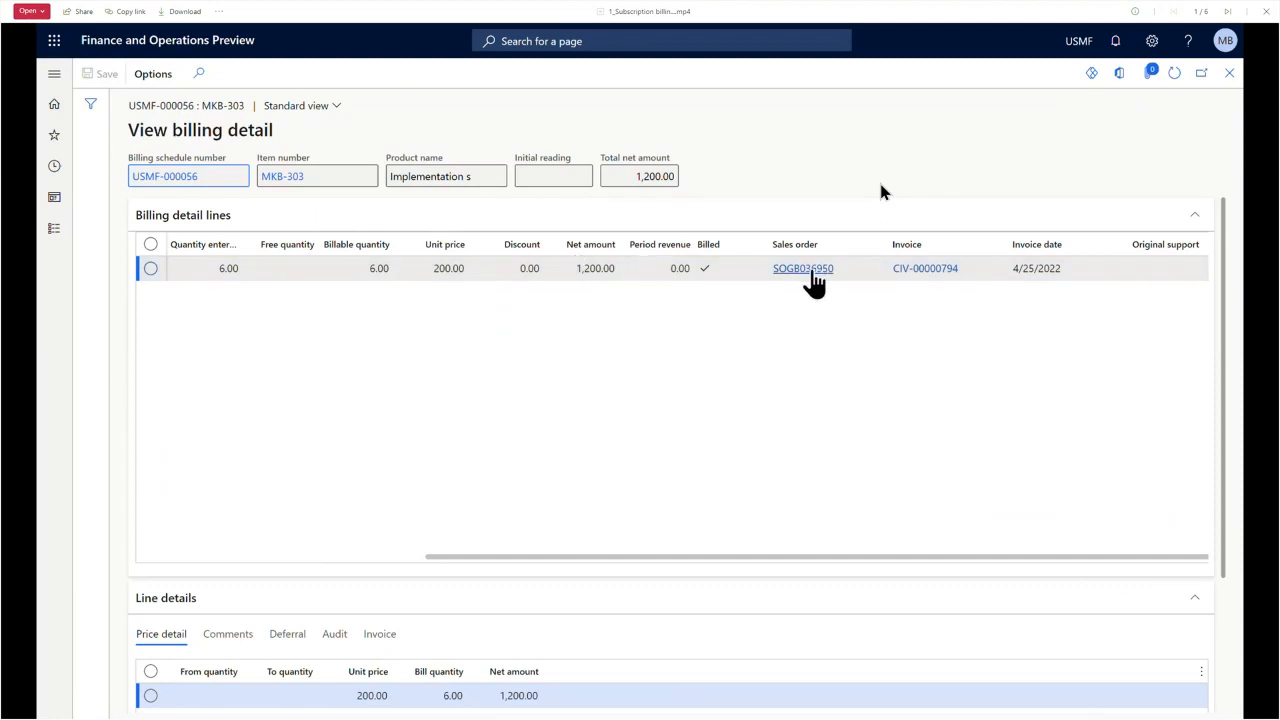
{"action": "mouse_move", "coordinate": [814, 286]}
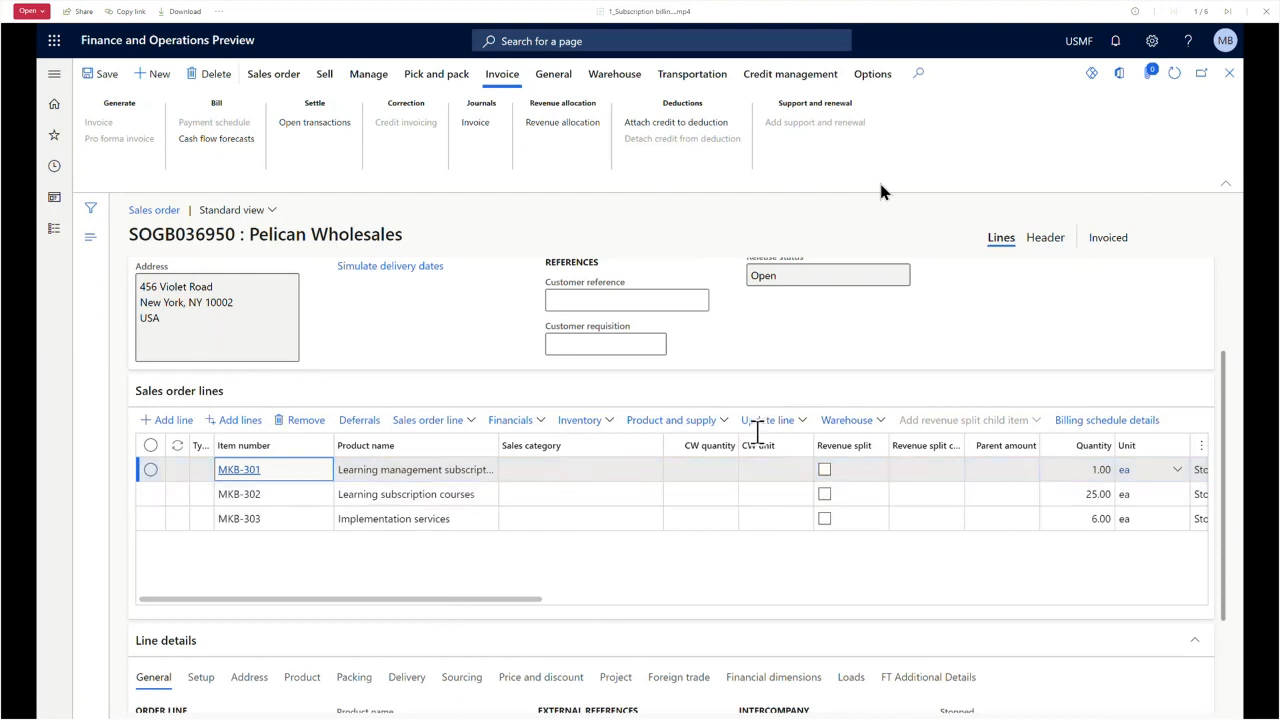
View the billing schedule details of the sales order's Learning subscription courses line, including the price breakdown and linked billing schedule.
{"action": "left_click", "coordinate": [535, 493]}
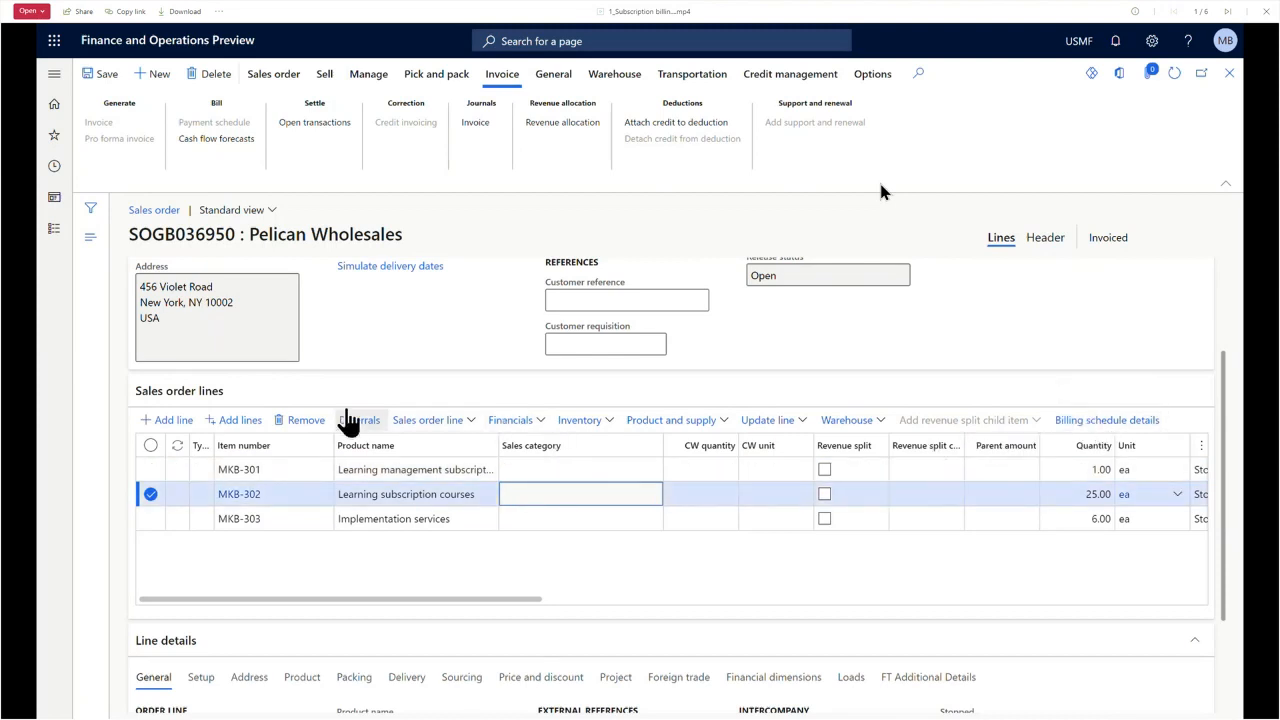
{"action": "left_click", "coordinate": [1117, 421]}
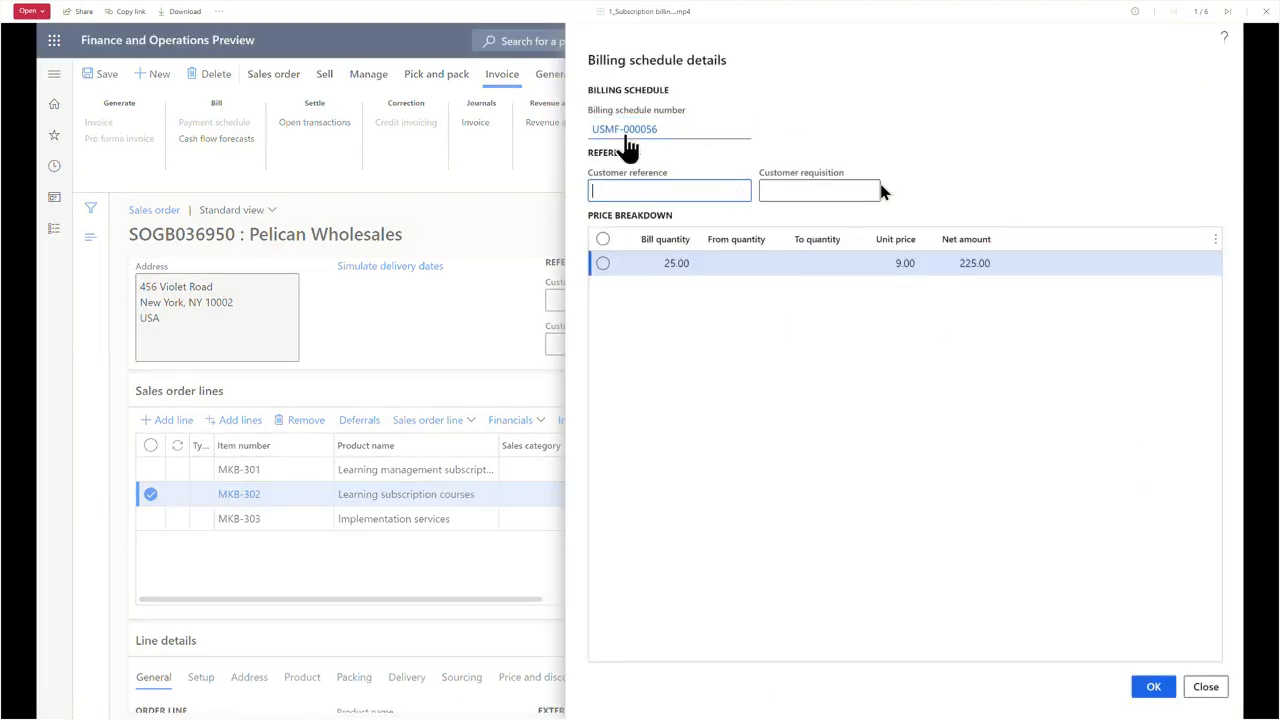
{"action": "mouse_move", "coordinate": [623, 143]}
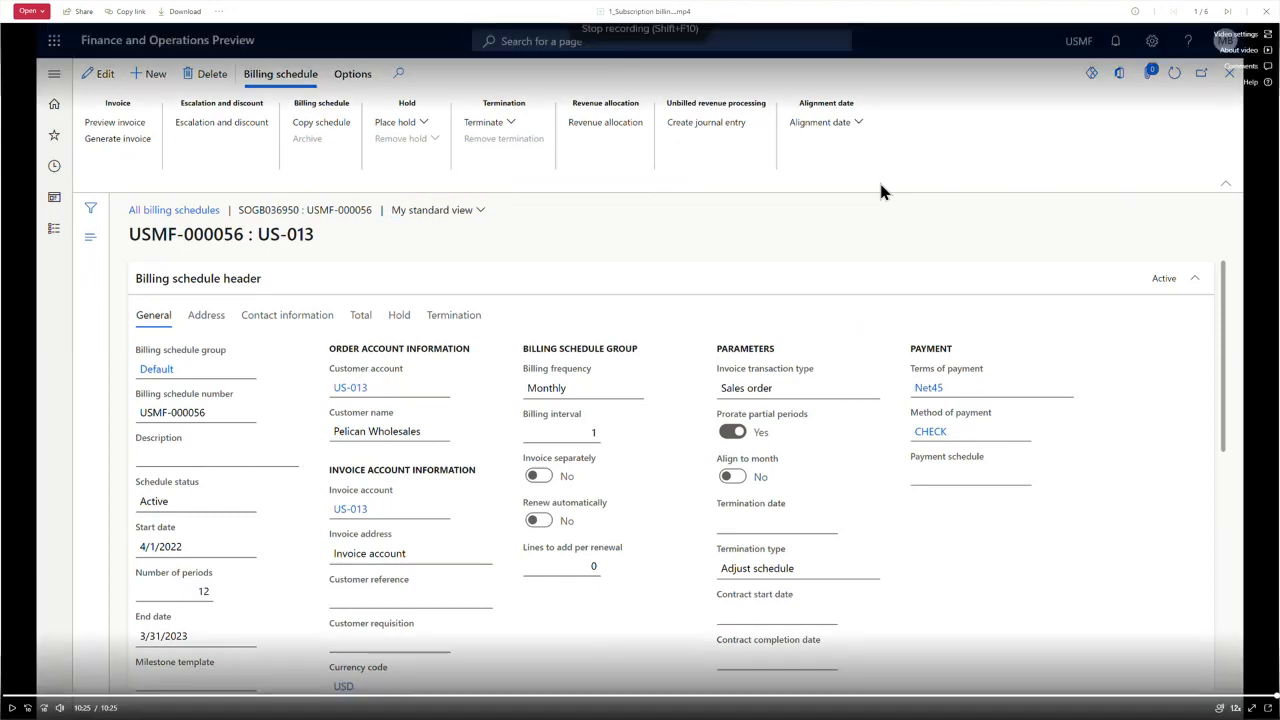
Close the subscription billing overview video and open the second video, on revenue deferral, from the SharePoint Subscription Billing folder.
{"action": "key", "text": "Escape"}
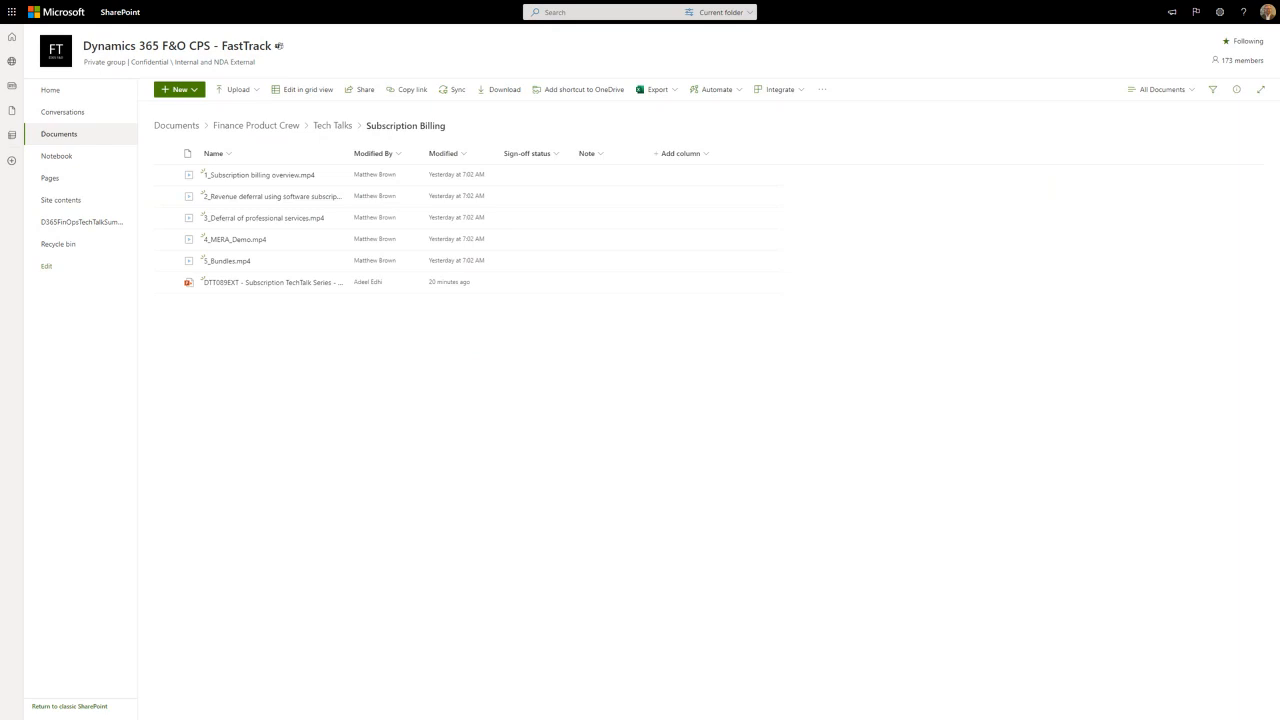
{"action": "left_click", "coordinate": [276, 197]}
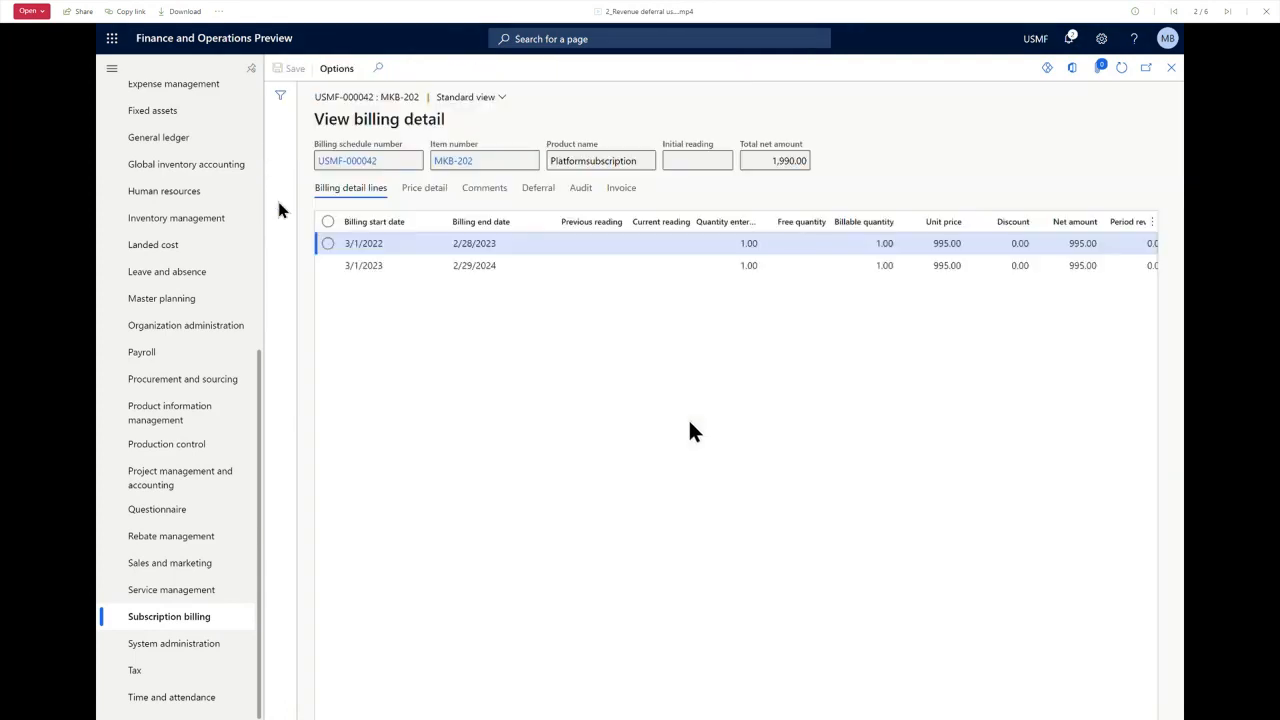
Examine the Platformsubscription billing detail lines, from the billing periods and prices through to the billed status, sales order and invoice columns.
{"action": "left_click_drag", "start_coordinate": [630, 246], "coordinate": [626, 208]}
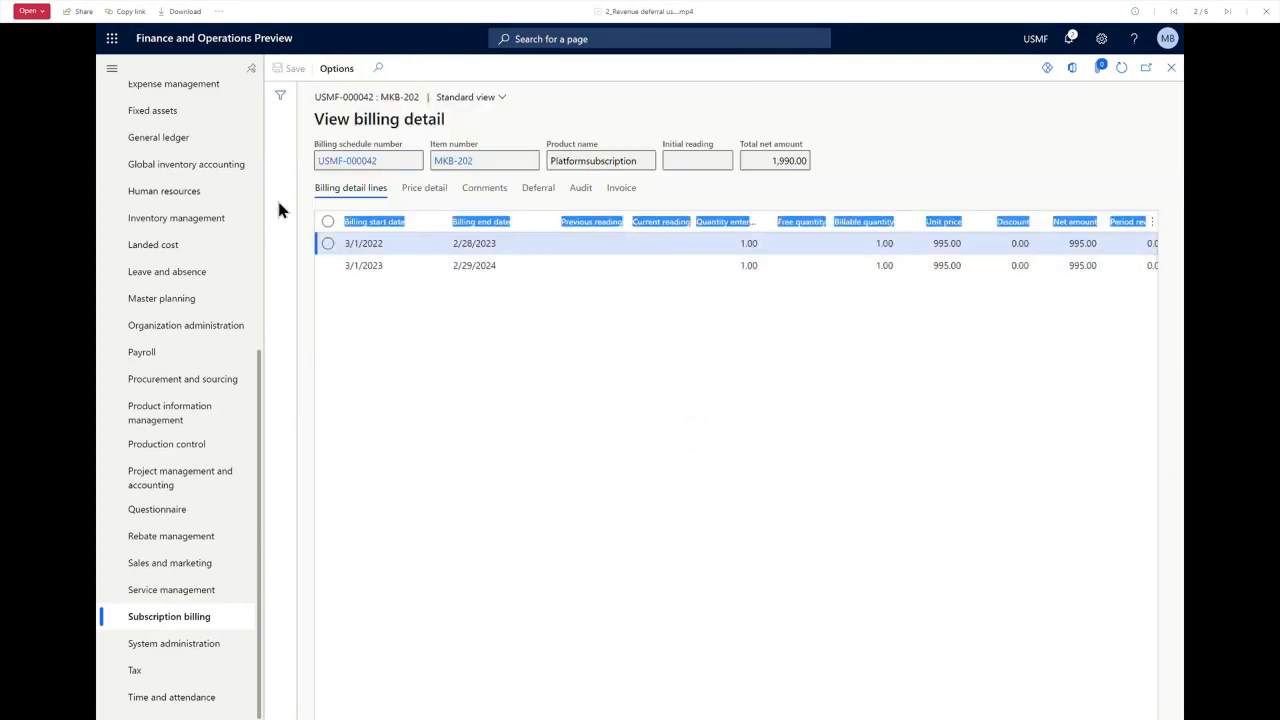
{"action": "key", "text": "Right"}
{"action": "key", "text": "Right"}
{"action": "key", "text": "Right"}
{"action": "key", "text": "Right"}
{"action": "key", "text": "Right"}
{"action": "key", "text": "Right"}
{"action": "key", "text": "Right"}
{"action": "key", "text": "Right"}
{"action": "key", "text": "Right"}
{"action": "key", "text": "Right"}
{"action": "key", "text": "Right"}
{"action": "key", "text": "Right"}
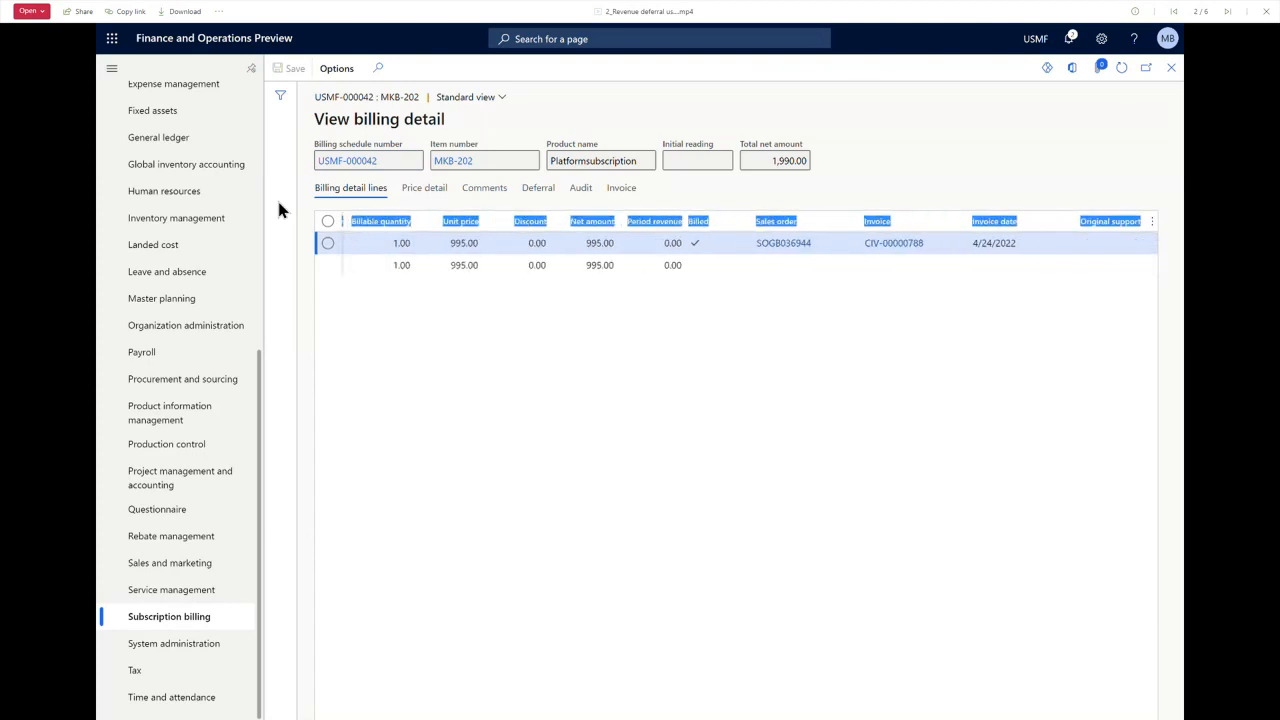
{"action": "left_click_drag", "start_coordinate": [620, 716], "coordinate": [325, 716]}
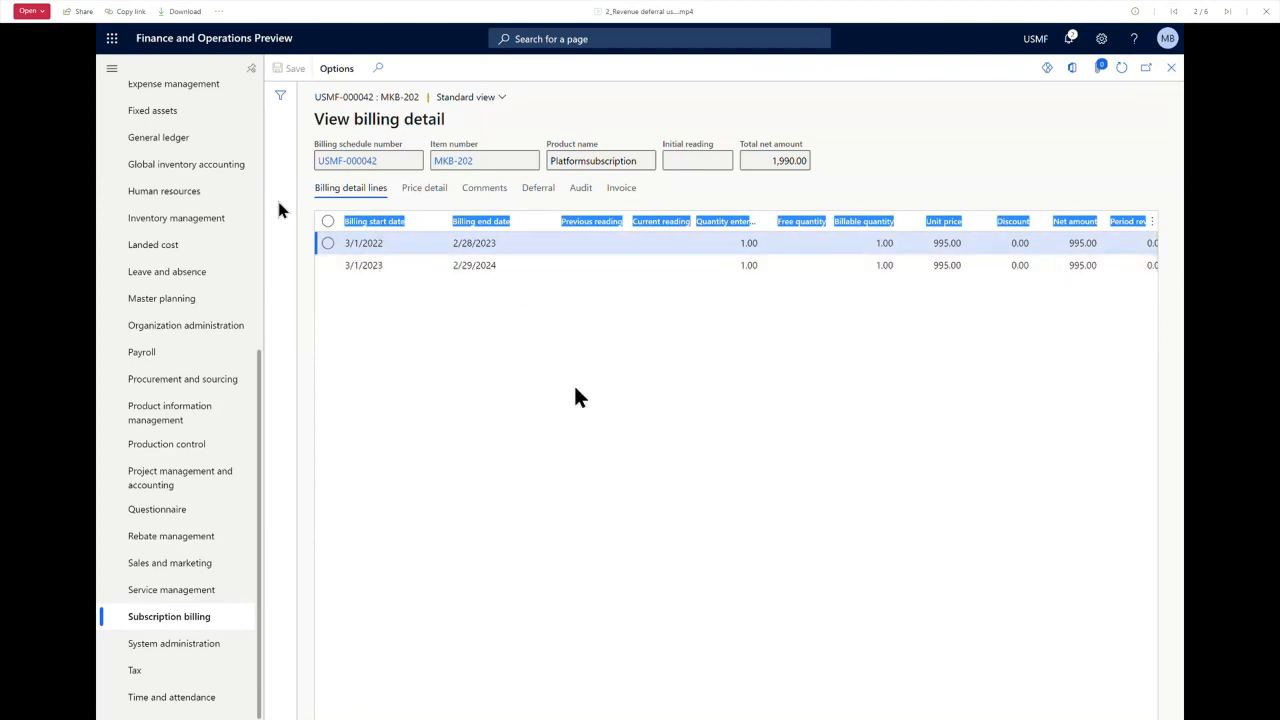
{"action": "left_click_drag", "start_coordinate": [704, 716], "coordinate": [1014, 716]}
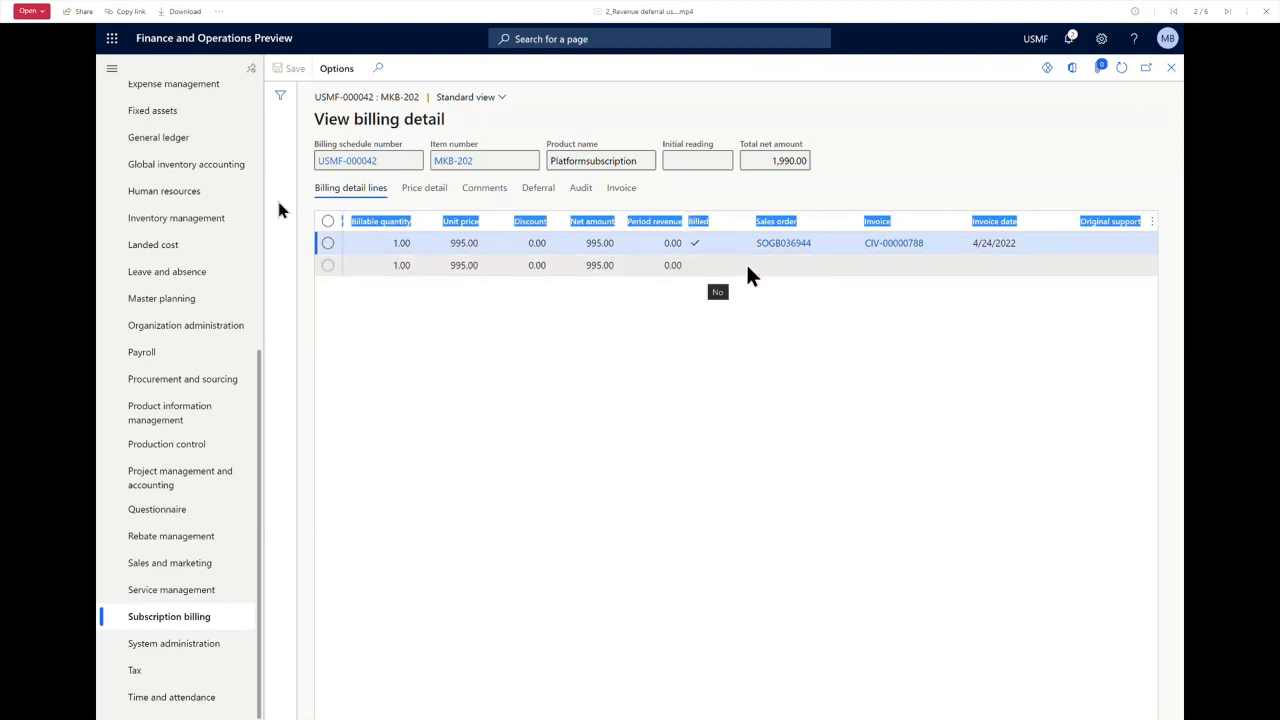
Check the sales order of the billed Platformsubscription period and open the voucher transactions of its invoice.
{"action": "left_click", "coordinate": [592, 243]}
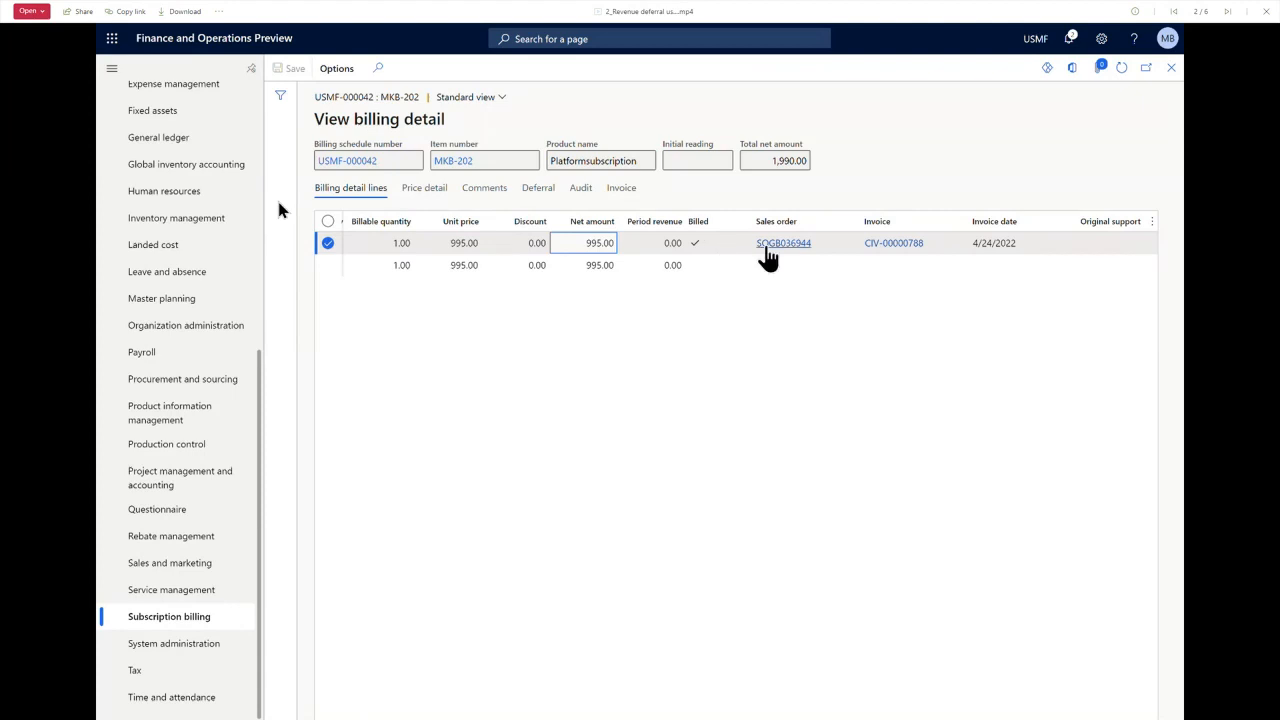
{"action": "mouse_move", "coordinate": [806, 252]}
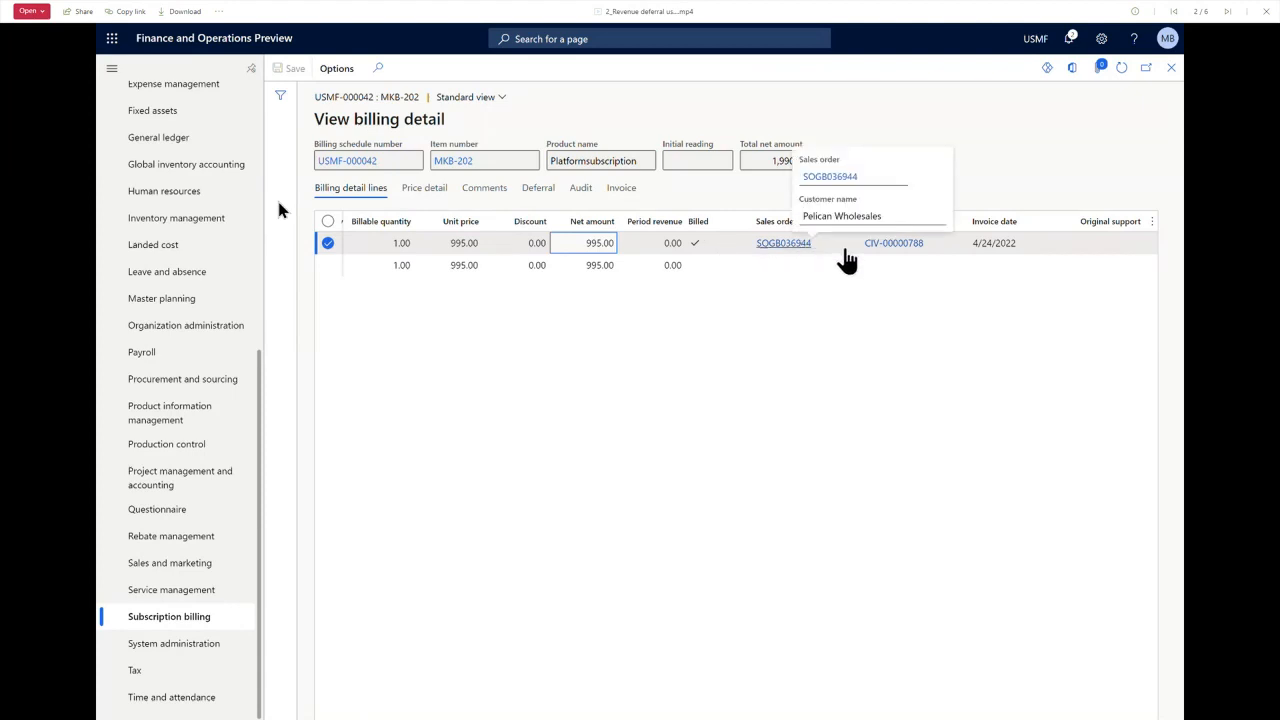
{"action": "left_click", "coordinate": [897, 248]}
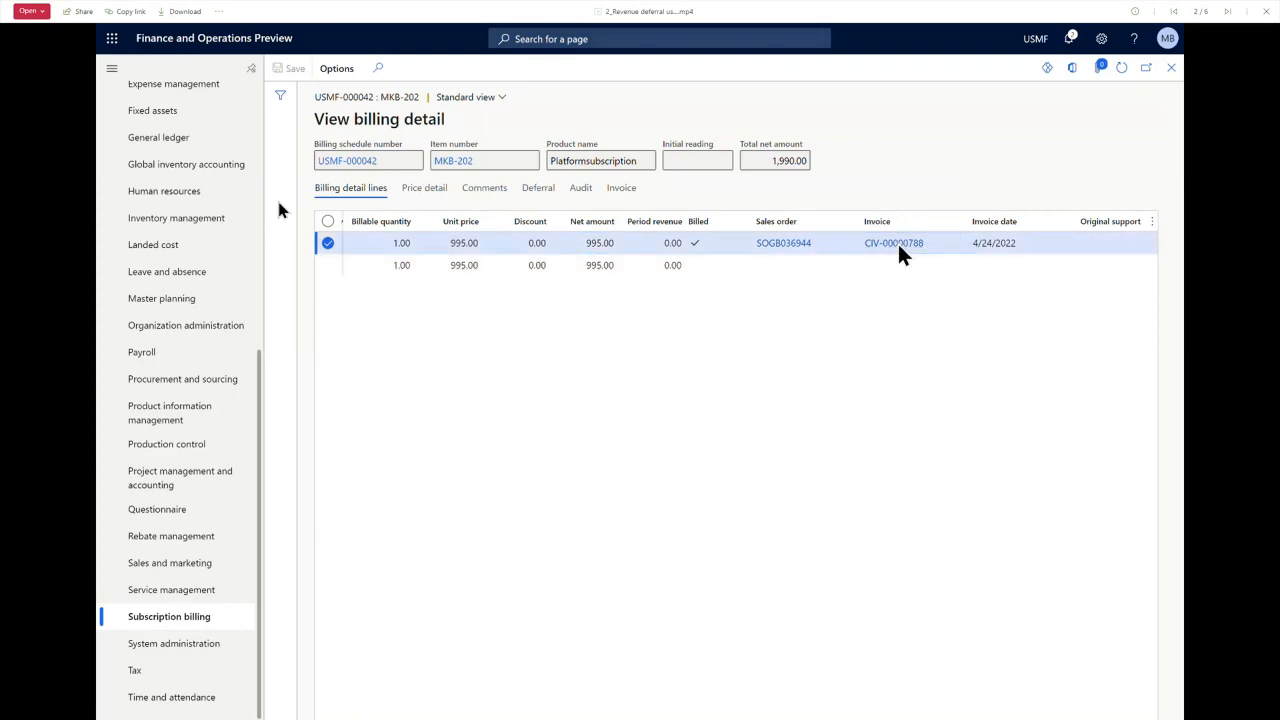
{"action": "left_click", "coordinate": [338, 76]}
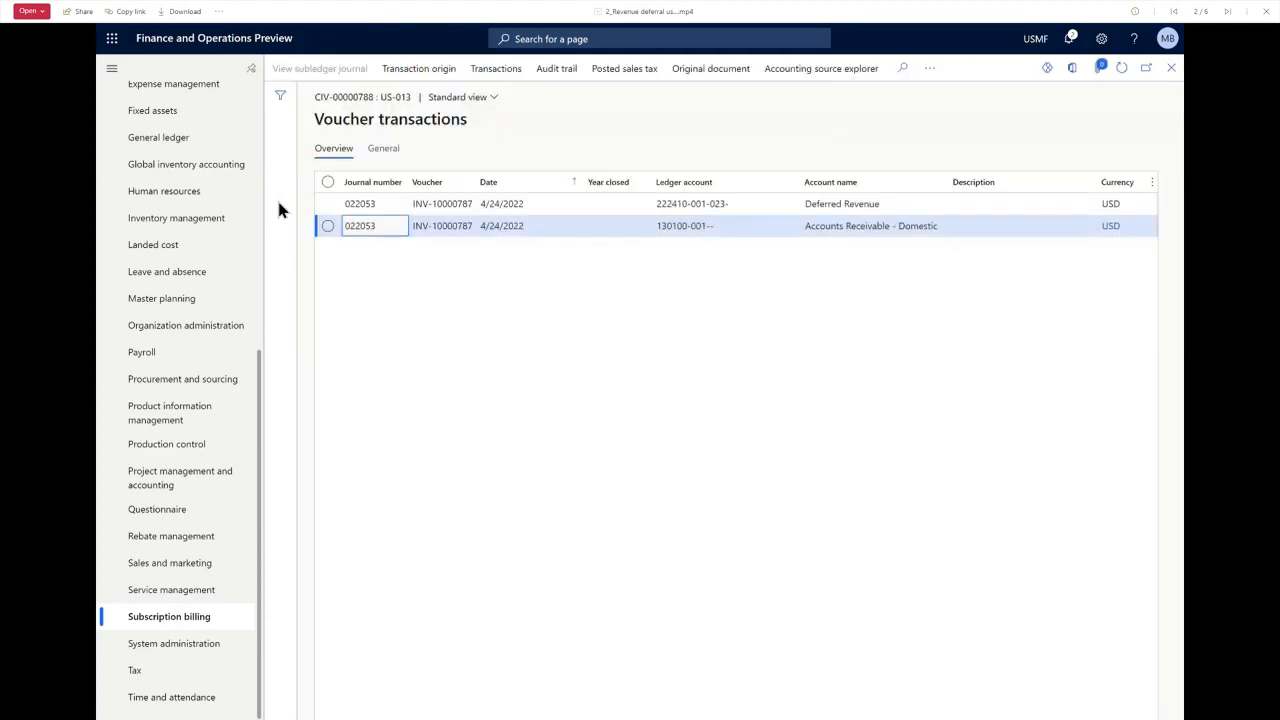
Examine the invoice voucher's ledger accounts, account names, amounts and posting types.
{"action": "scroll", "coordinate": [279, 203], "scroll_direction": "right", "scroll_amount": 5}
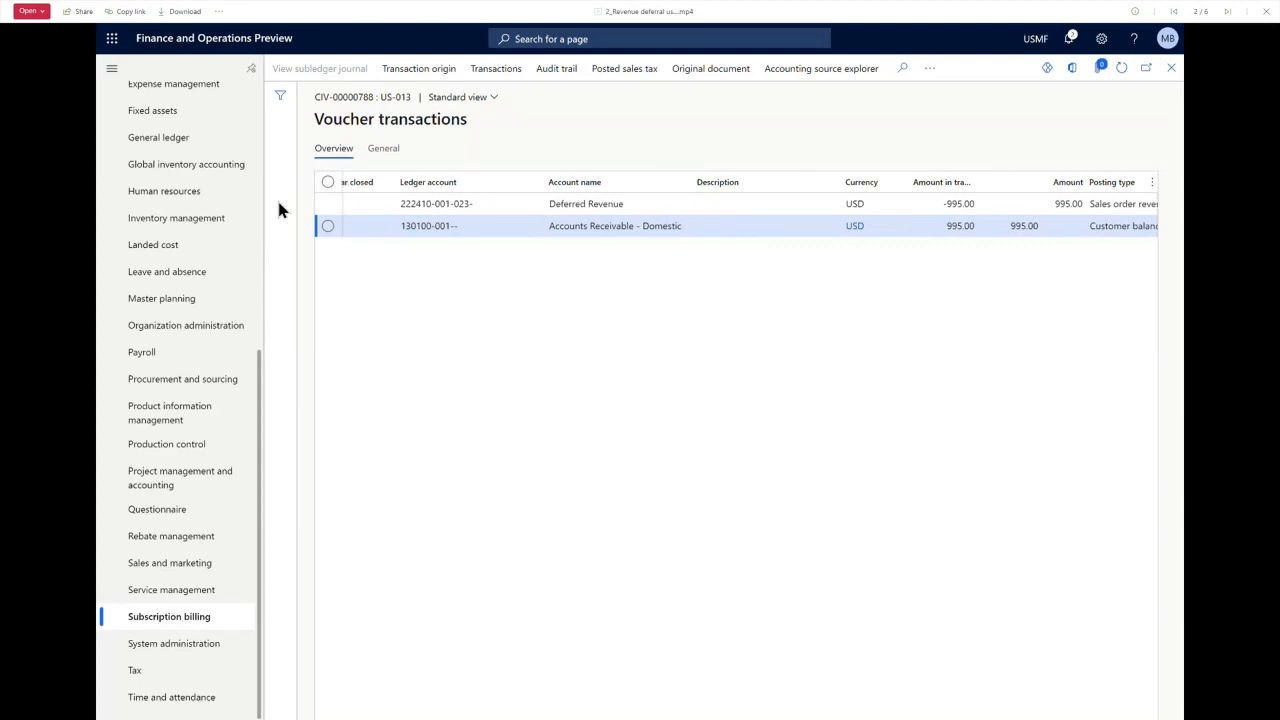
{"action": "scroll", "coordinate": [279, 205], "scroll_direction": "left", "scroll_amount": 5}
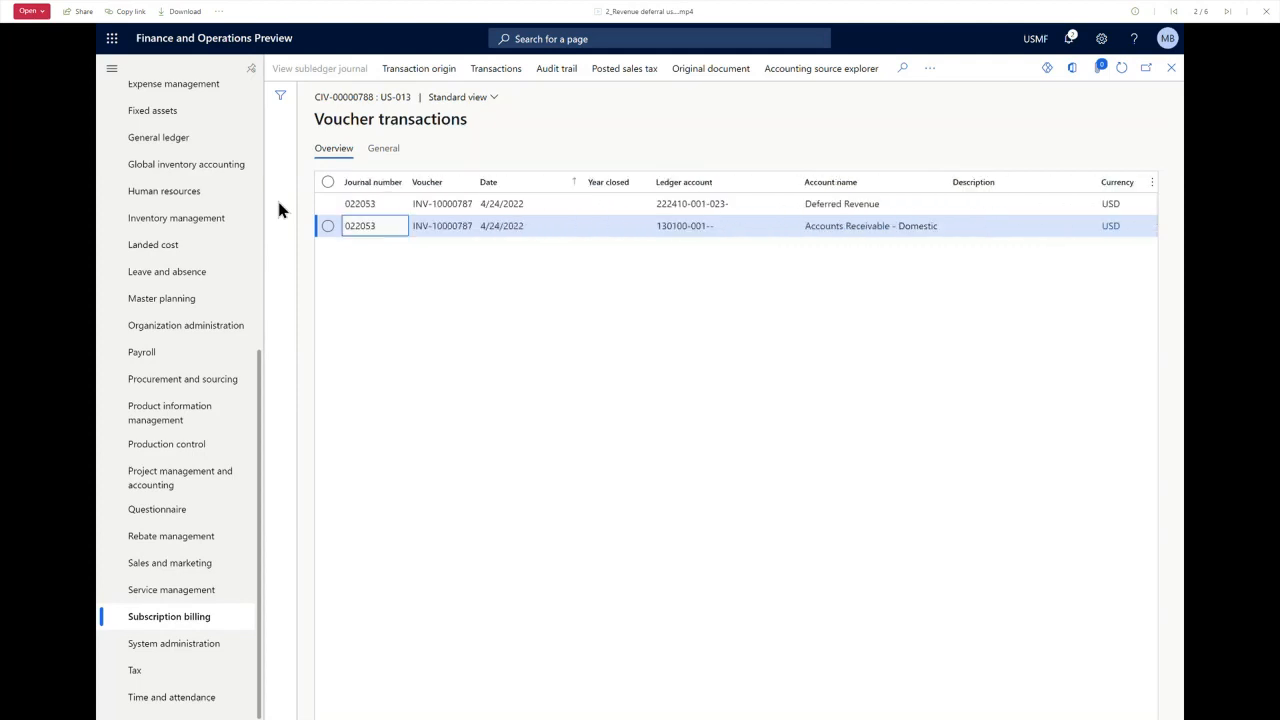
{"action": "scroll", "coordinate": [279, 210], "scroll_direction": "right", "scroll_amount": 1}
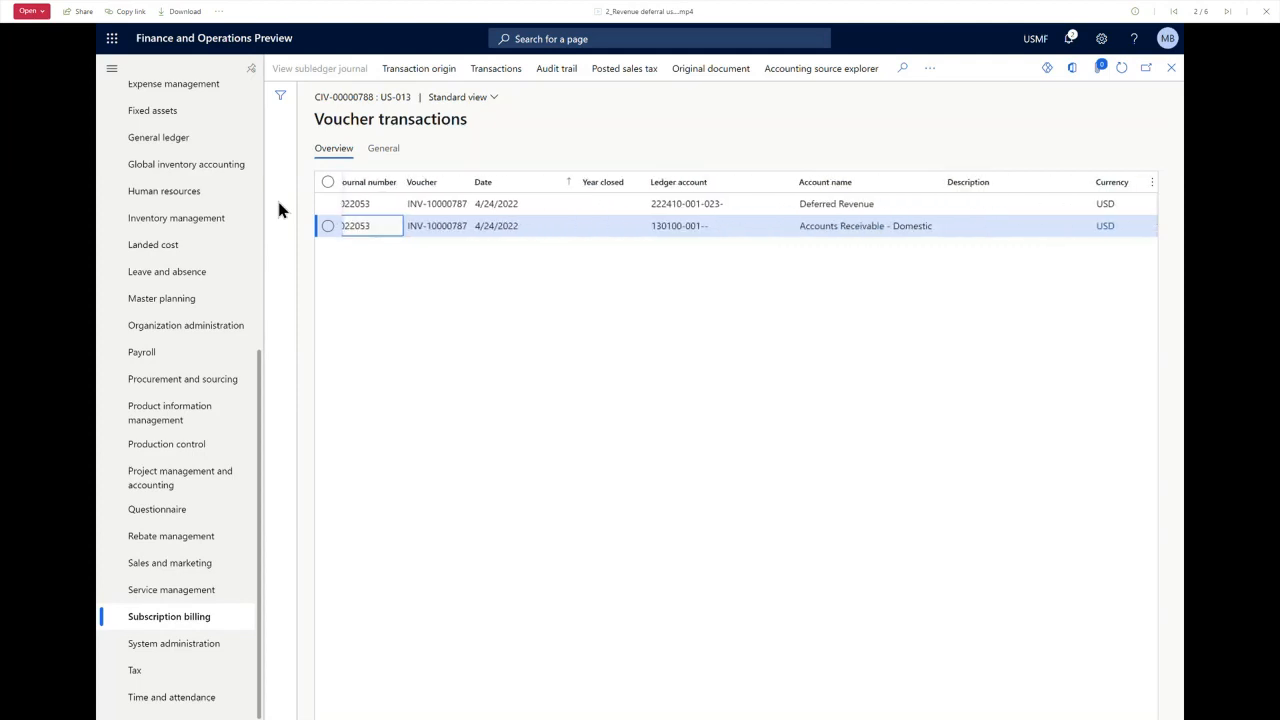
{"action": "scroll", "coordinate": [279, 210], "scroll_direction": "right", "scroll_amount": 2}
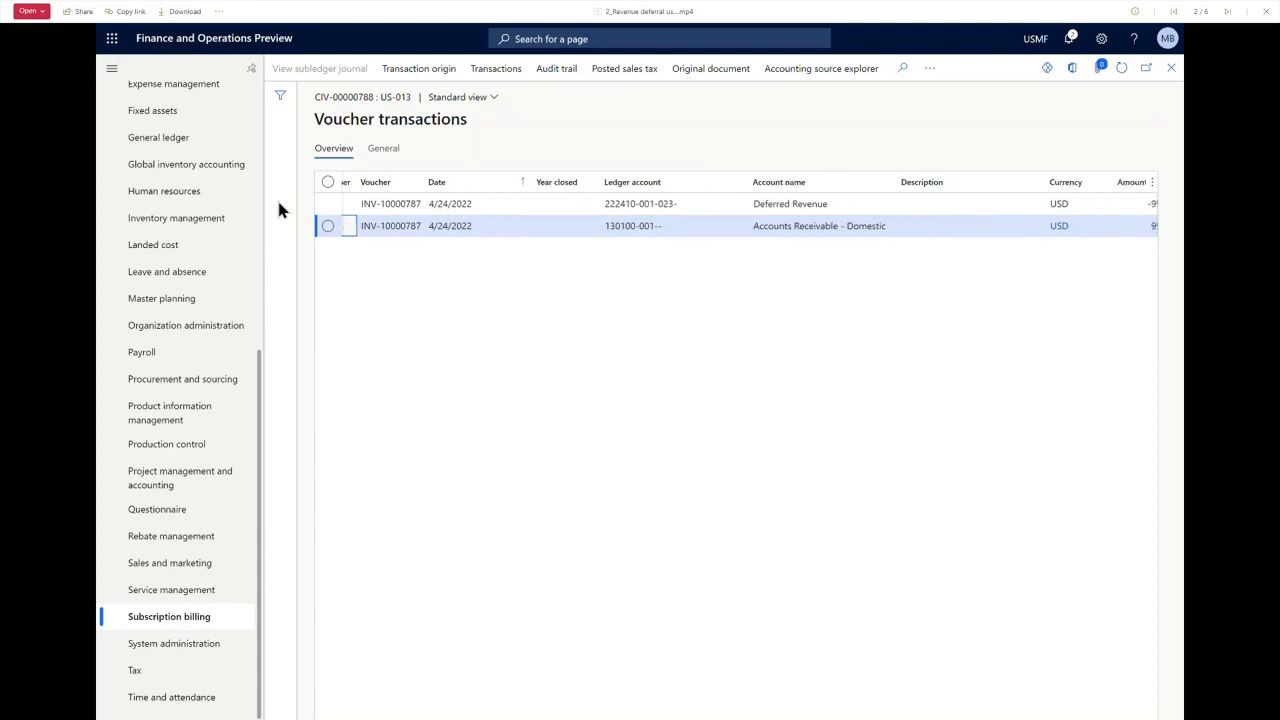
{"action": "scroll", "coordinate": [279, 210], "scroll_direction": "right", "scroll_amount": 1}
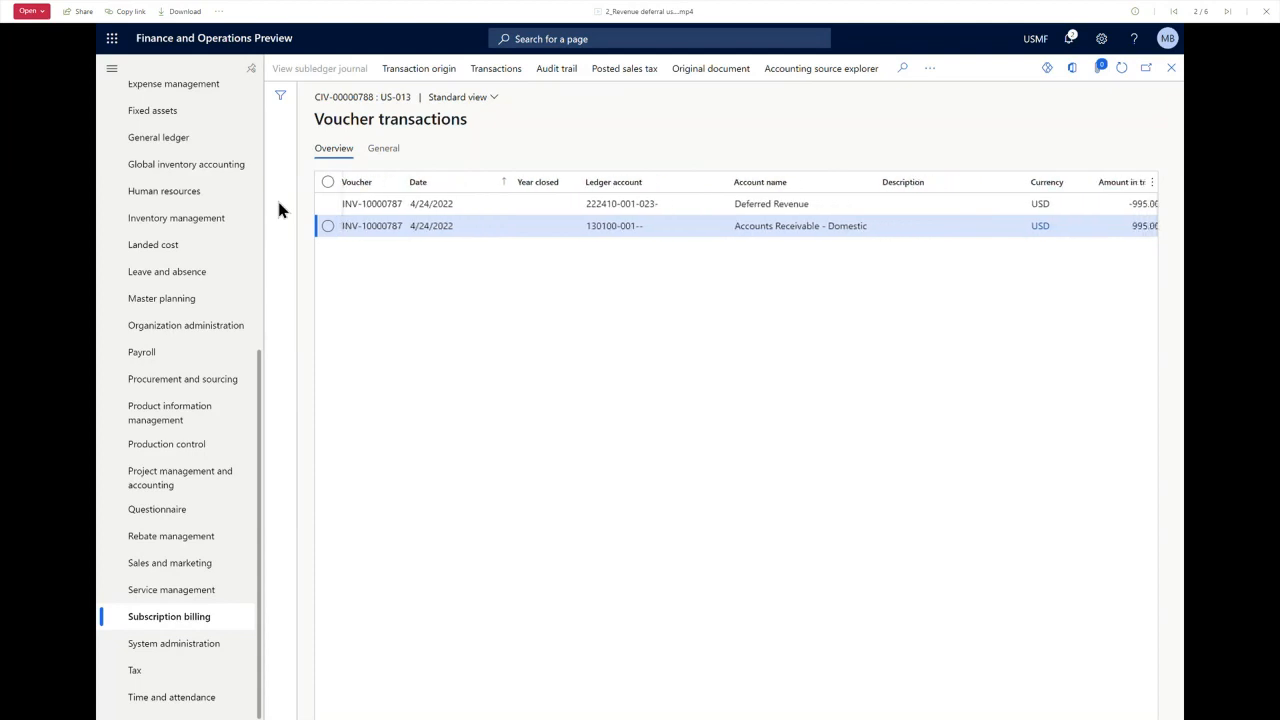
Review the invoice voucher's deferred revenue and accounts receivable entries, and return to the Platformsubscription billing detail.
{"action": "scroll", "coordinate": [279, 210], "scroll_direction": "left", "scroll_amount": 3}
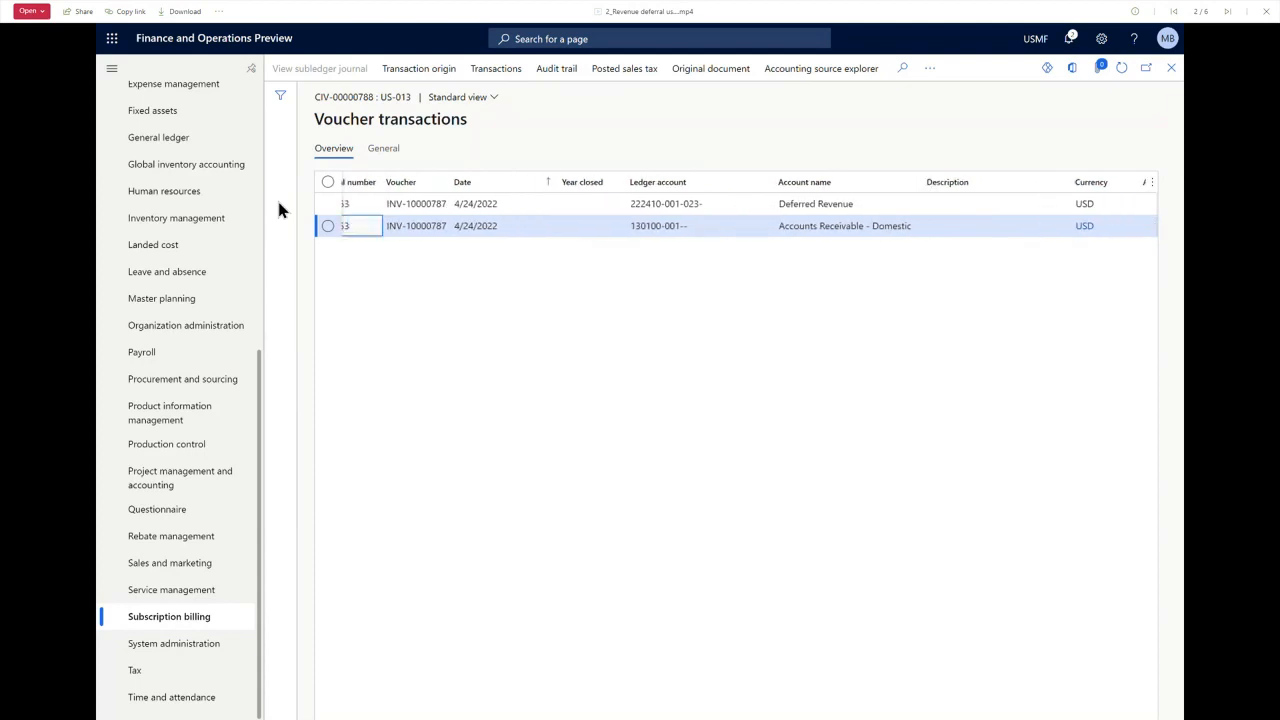
{"action": "scroll", "coordinate": [279, 210], "scroll_direction": "right", "scroll_amount": 2}
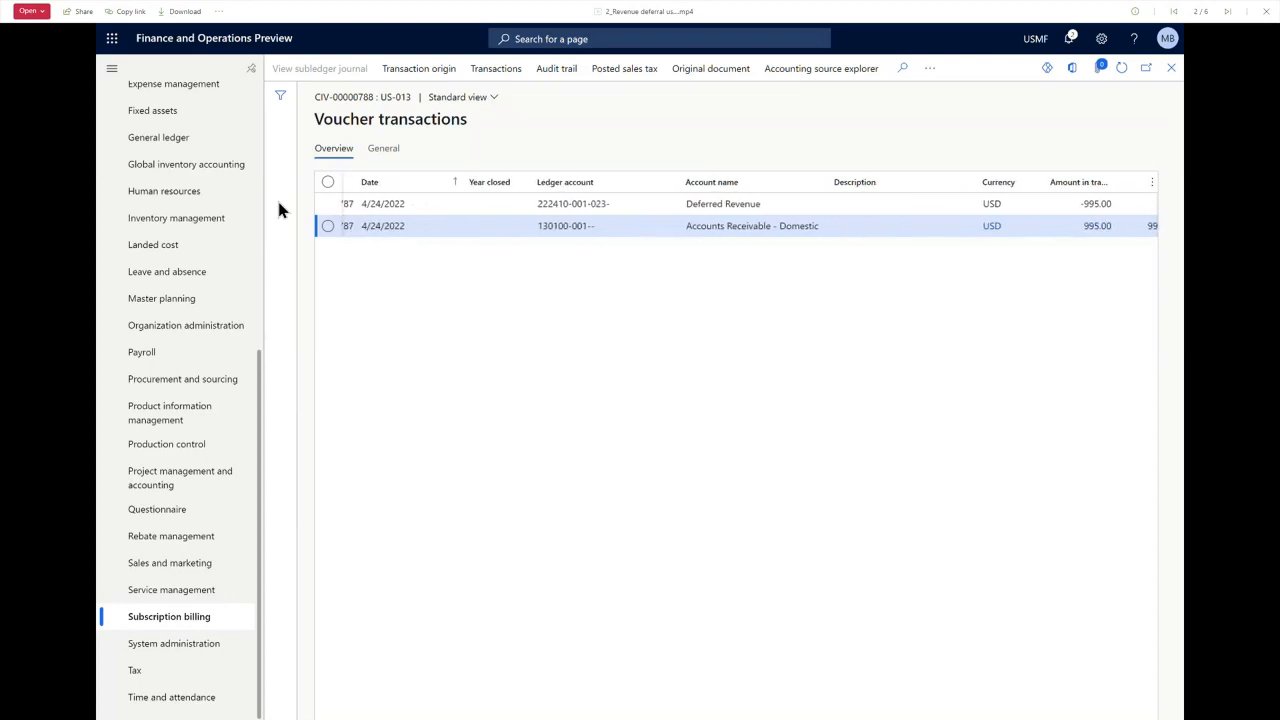
{"action": "scroll", "coordinate": [279, 210], "scroll_direction": "left", "scroll_amount": 1}
{"action": "scroll", "coordinate": [279, 210], "scroll_direction": "right", "scroll_amount": 1}
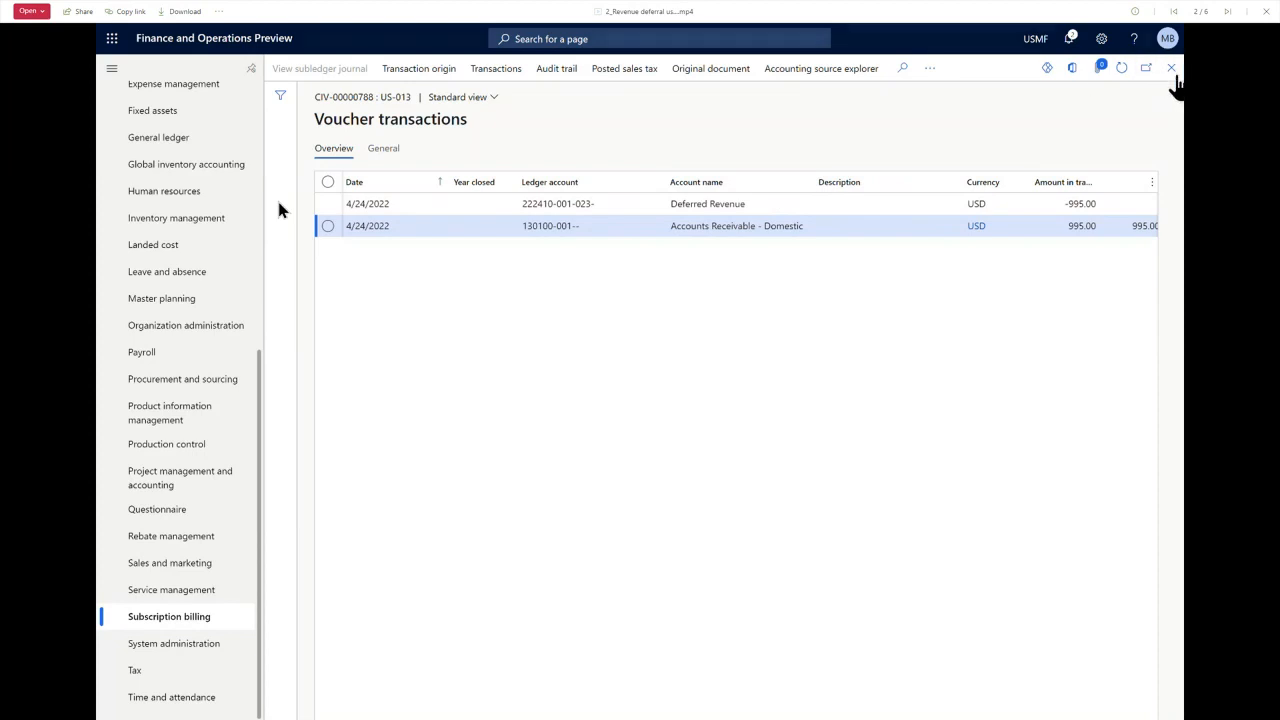
{"action": "left_click", "coordinate": [1172, 70]}
{"action": "left_click", "coordinate": [1173, 70]}
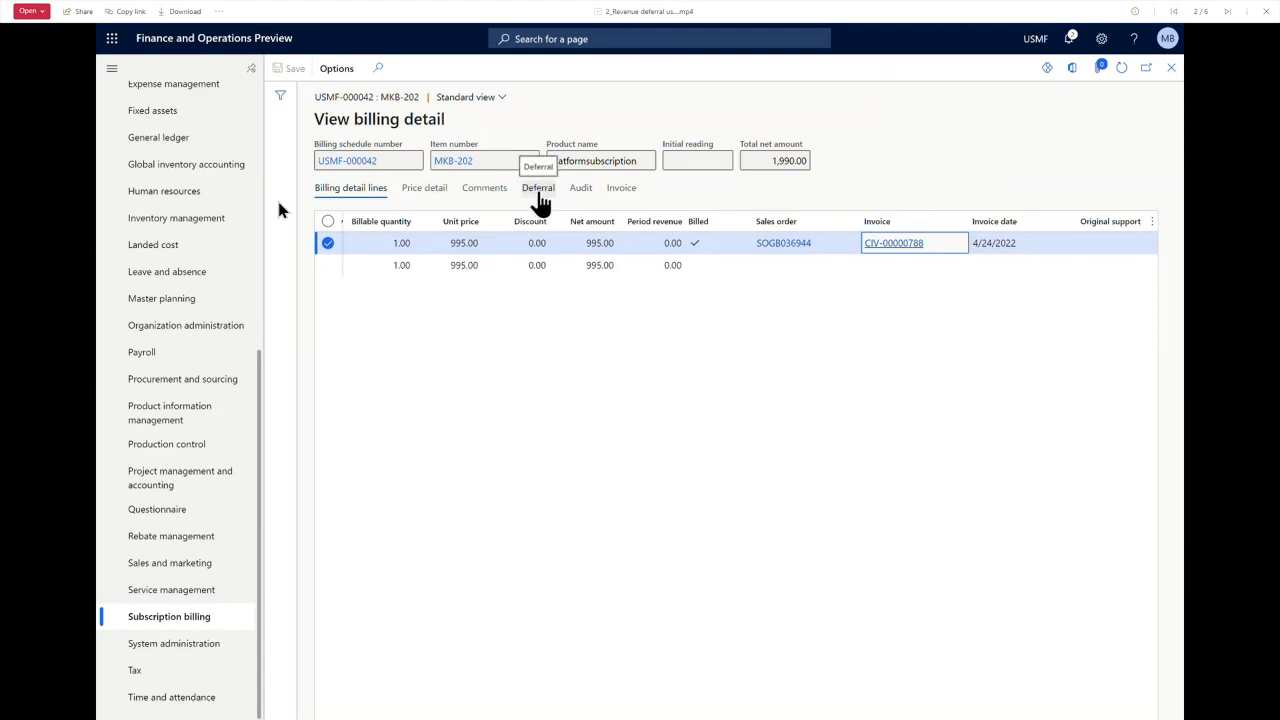
Open the Platformsubscription revenue deferral schedule and examine its header accounts, totals and monthly schedule lines.
{"action": "left_click", "coordinate": [539, 196]}
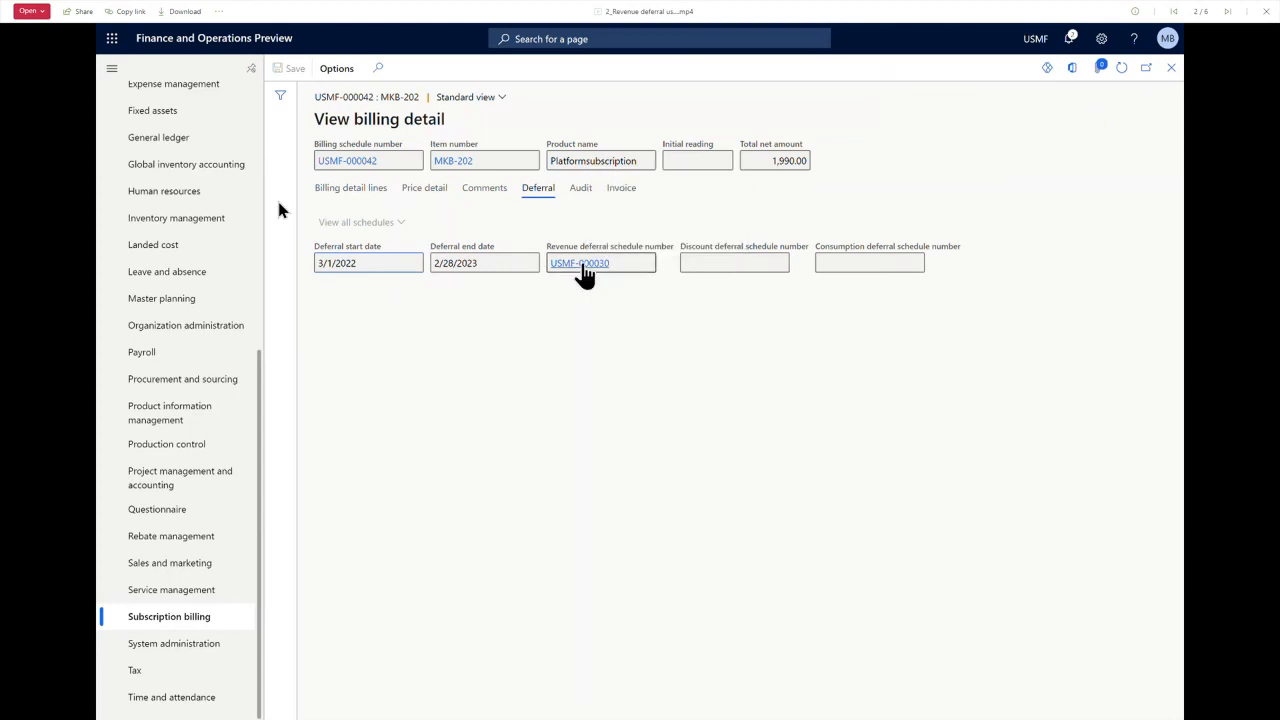
{"action": "left_click", "coordinate": [590, 265]}
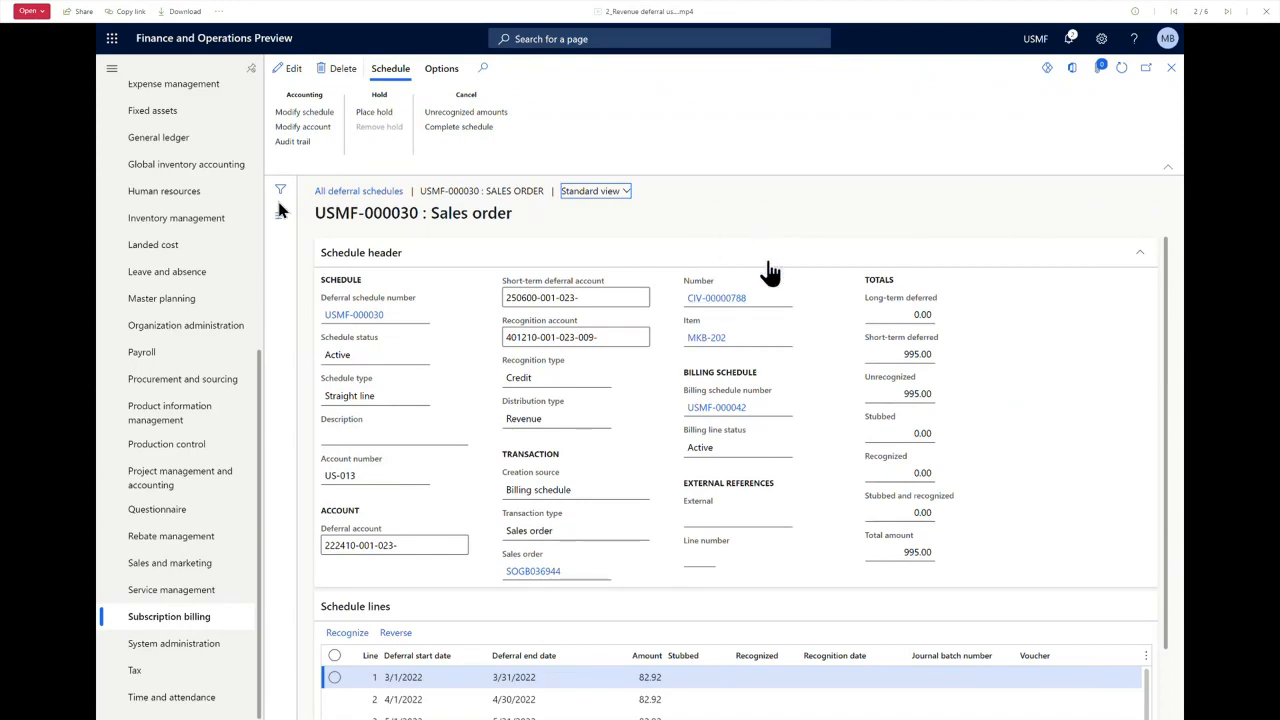
{"action": "scroll", "coordinate": [782, 278], "scroll_direction": "down", "scroll_amount": 2}
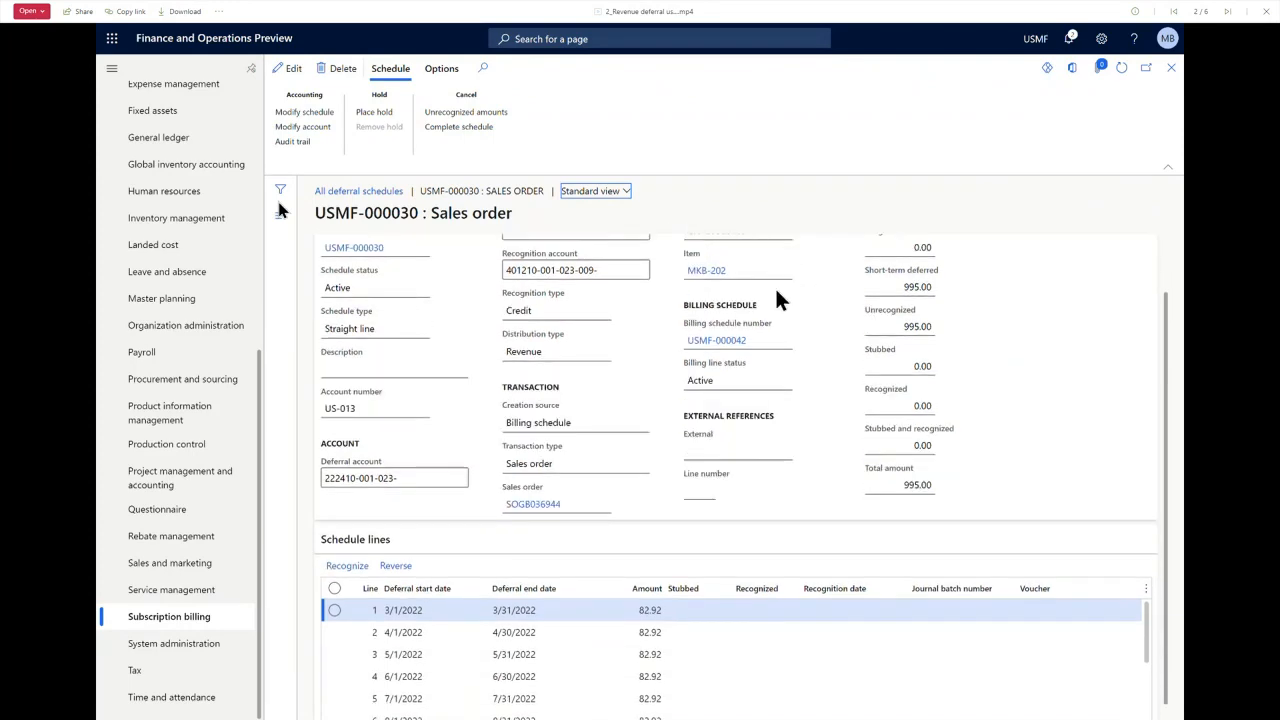
{"action": "scroll", "coordinate": [650, 385], "scroll_direction": "up", "scroll_amount": 2}
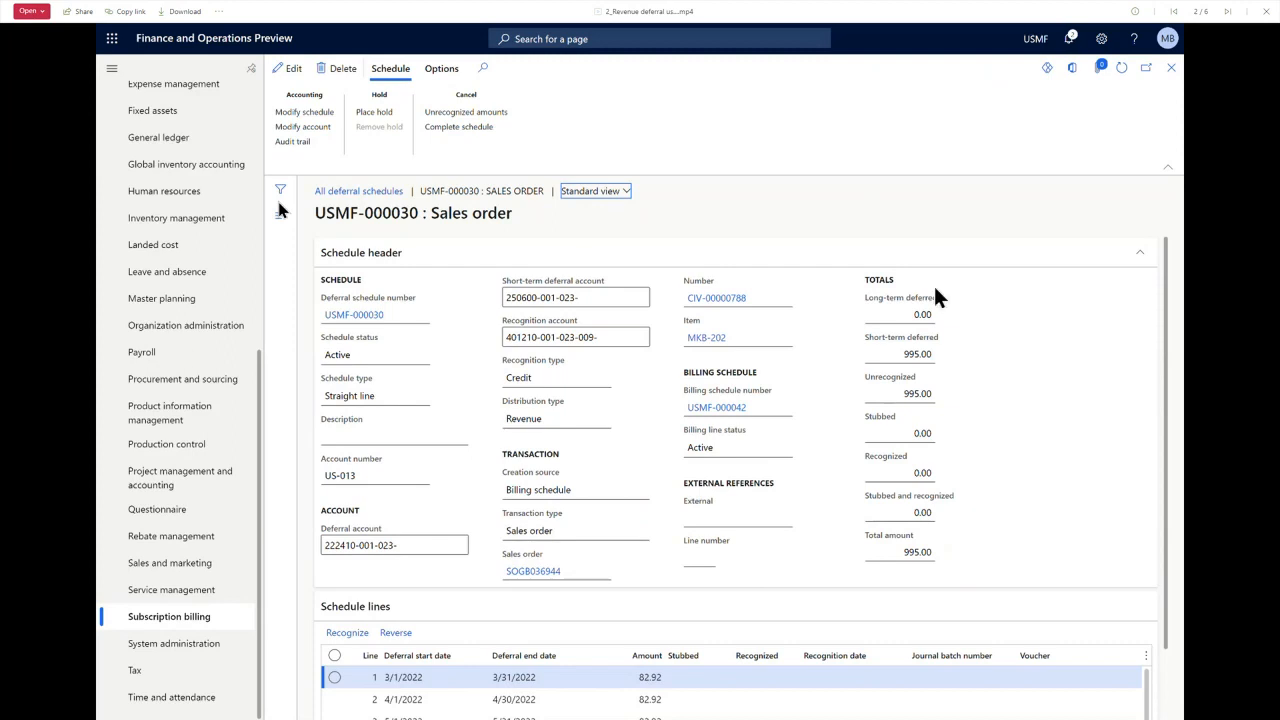
{"action": "scroll", "coordinate": [975, 457], "scroll_direction": "down", "scroll_amount": 1}
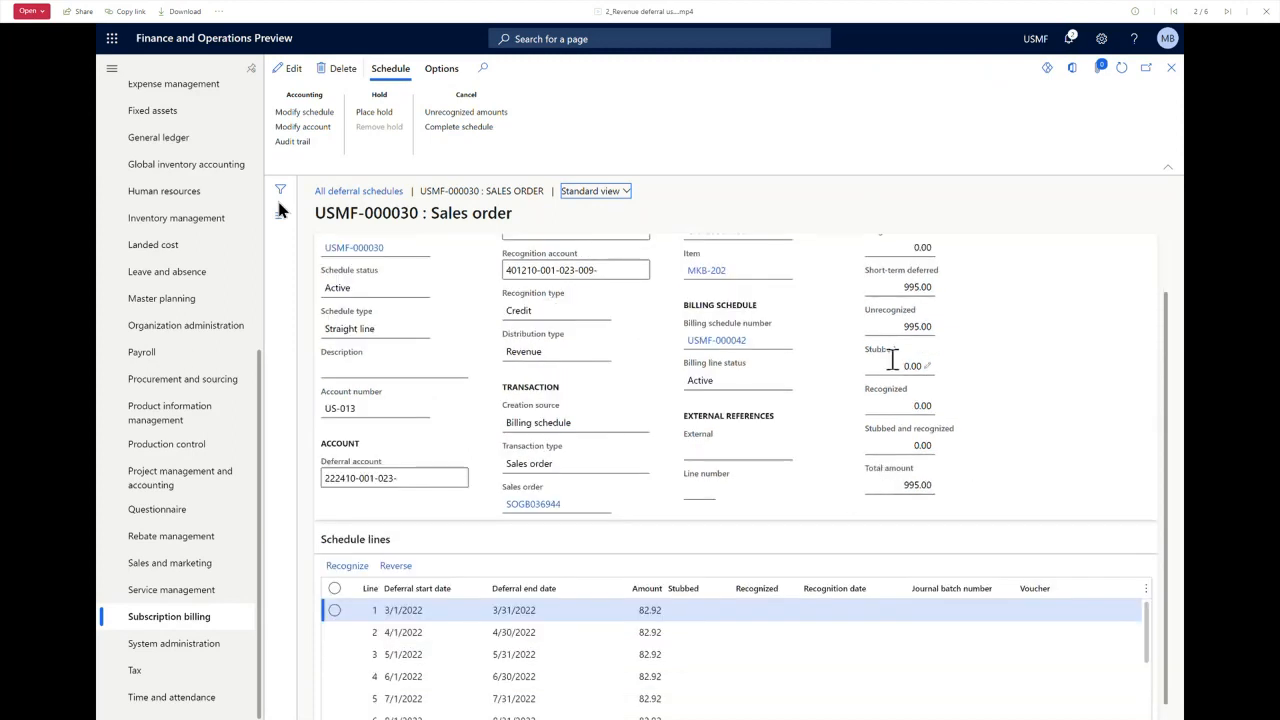
{"action": "scroll", "coordinate": [960, 408], "scroll_direction": "down", "scroll_amount": 1}
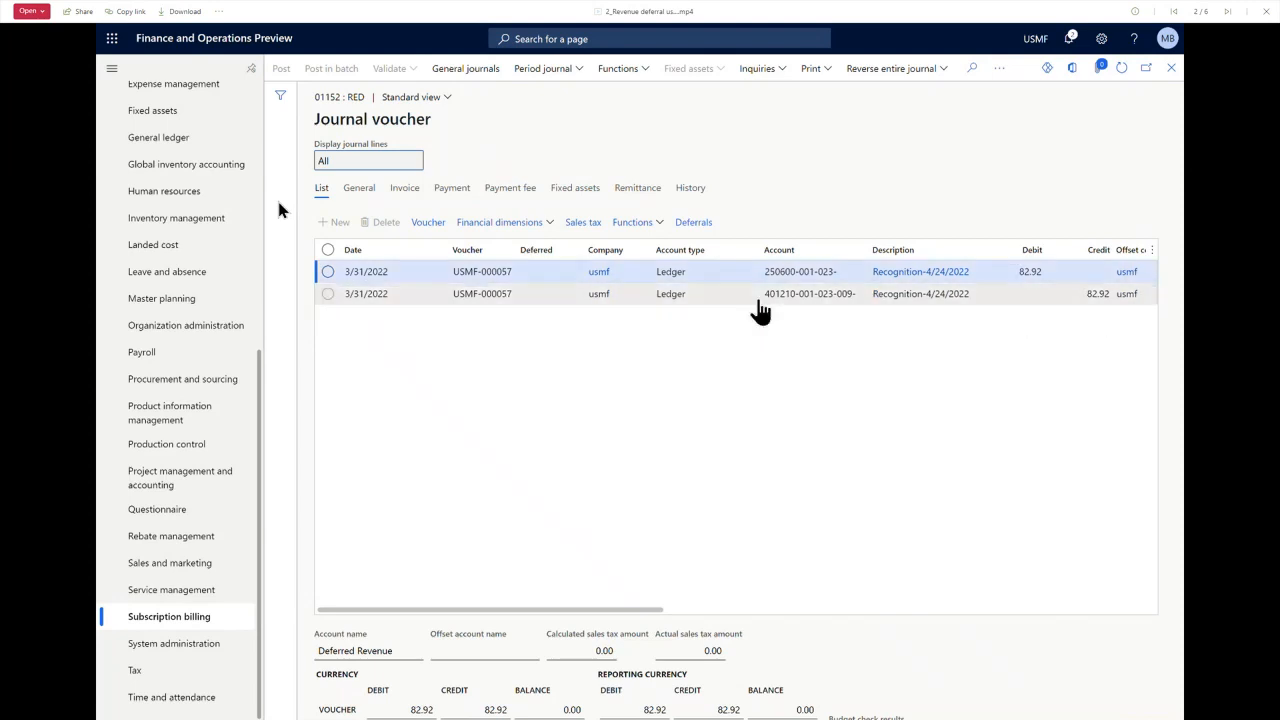
Close the revenue deferral video after its recognition journal voucher and open 4_MERA_Demo.mp4 from the Subscription Billing folder.
{"action": "mouse_move", "coordinate": [773, 298]}
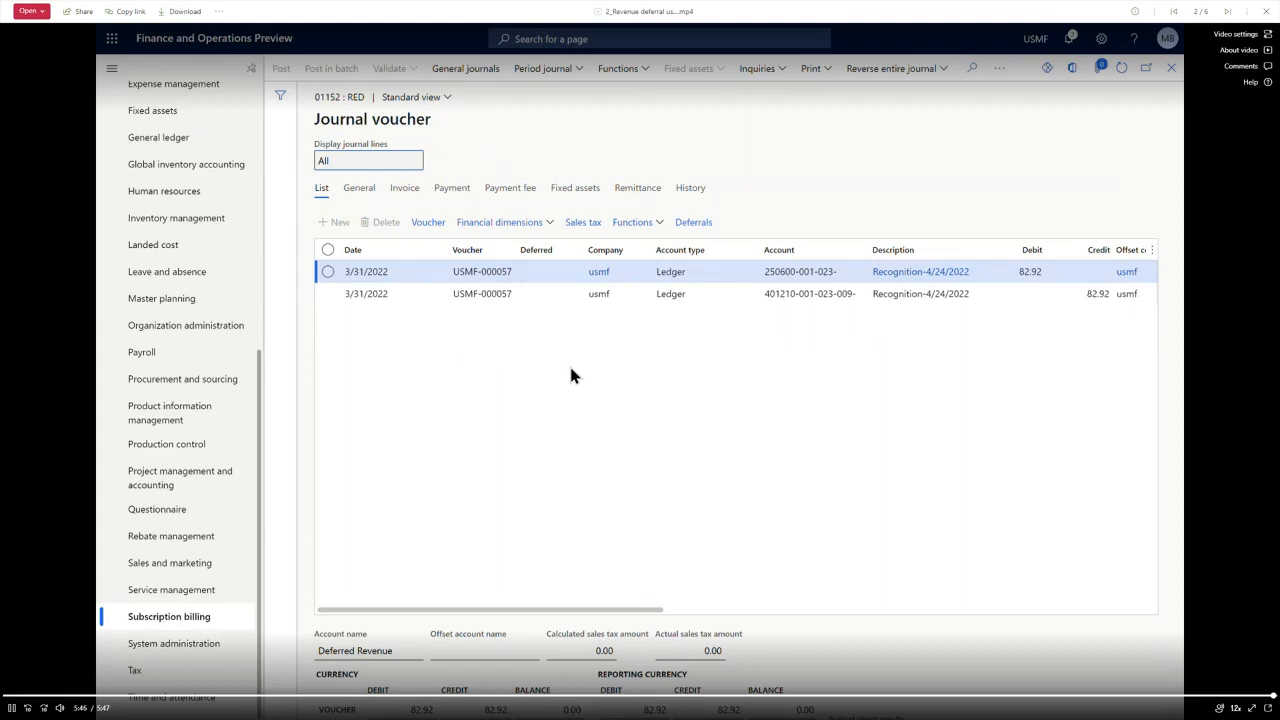
{"action": "key", "text": "Escape"}
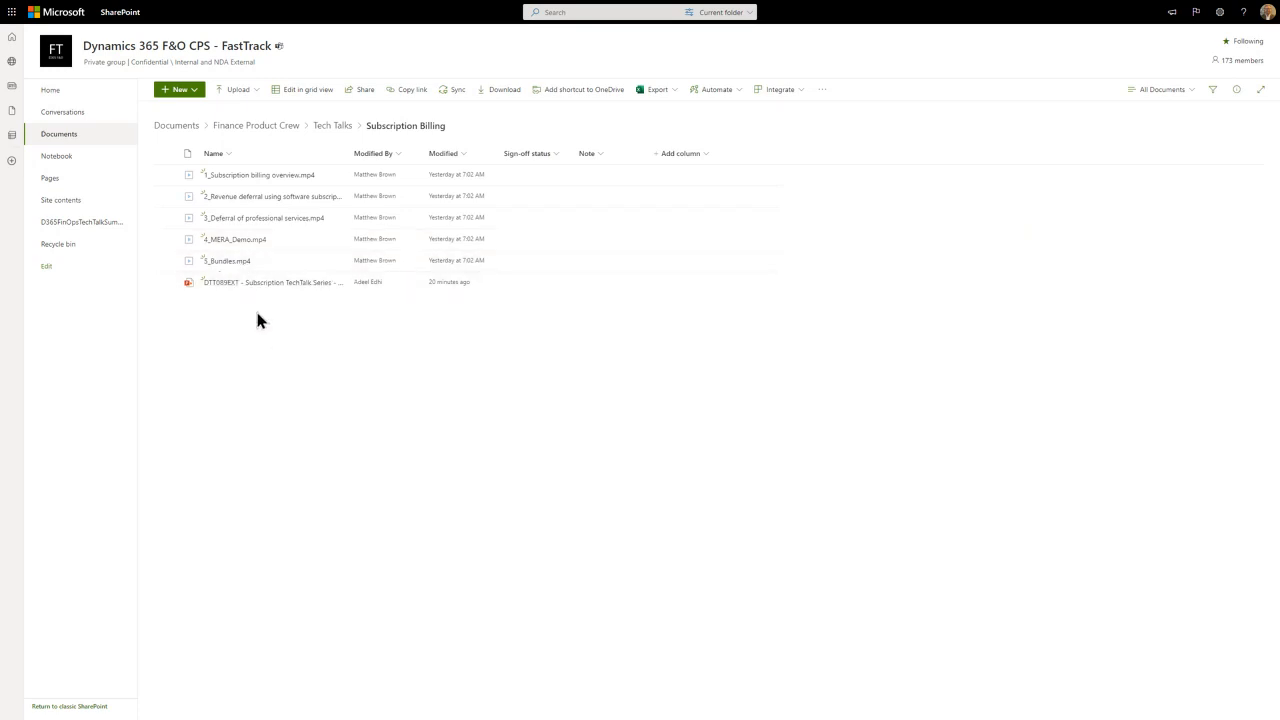
{"action": "left_click", "coordinate": [230, 241]}
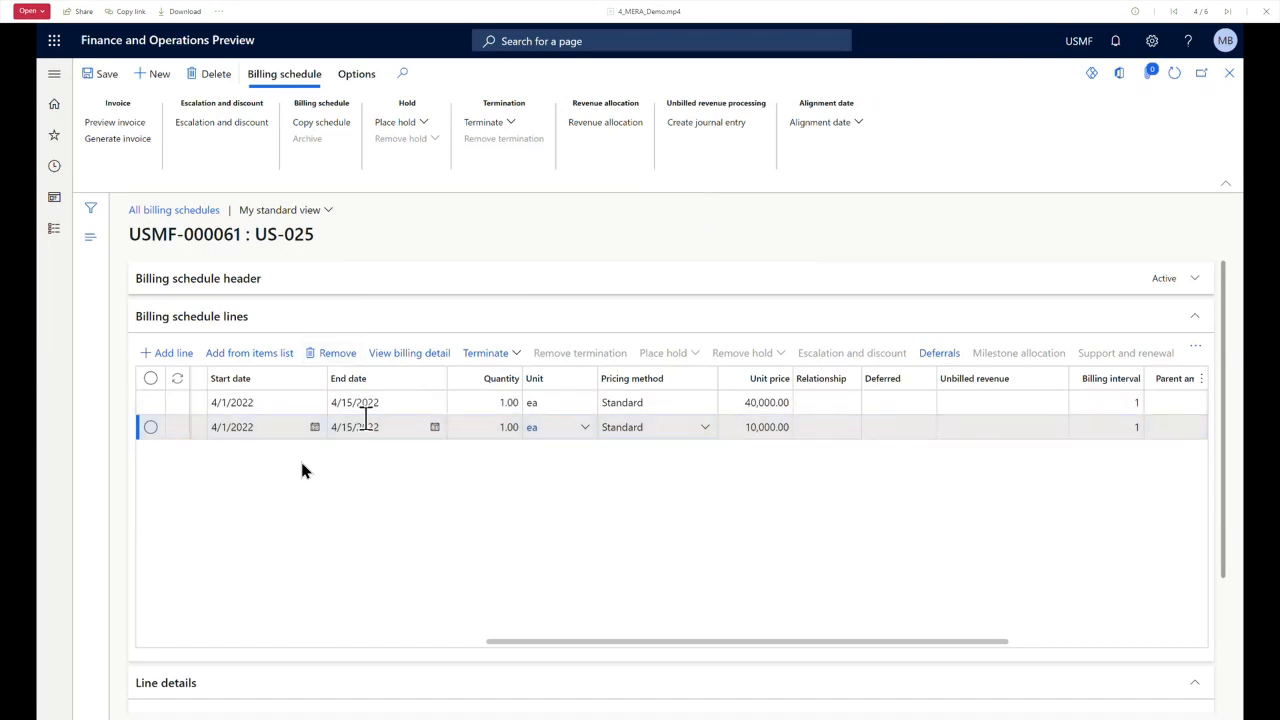
Examine the Kitchen equipment and Smallwares install and setup lines, including their billing frequency, dates, pricing methods and unit prices.
{"action": "left_click_drag", "start_coordinate": [531, 643], "coordinate": [157, 640]}
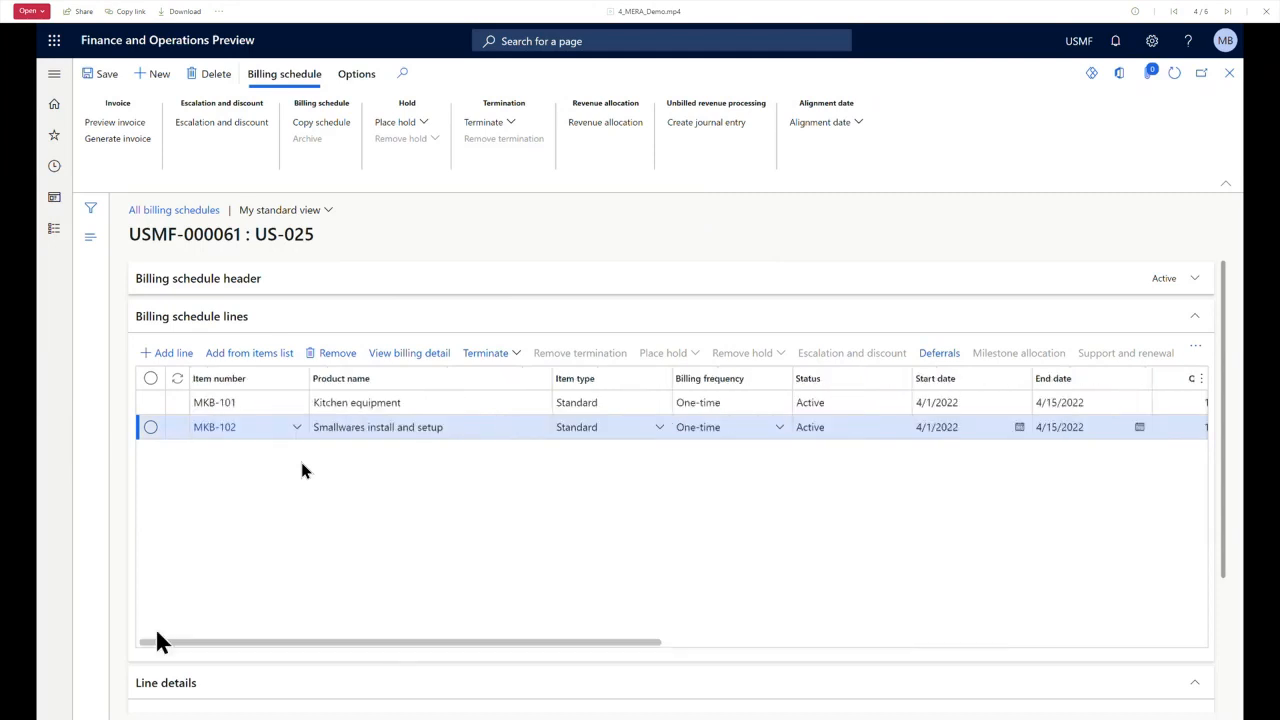
{"action": "left_click", "coordinate": [442, 404]}
{"action": "left_click", "coordinate": [473, 427]}
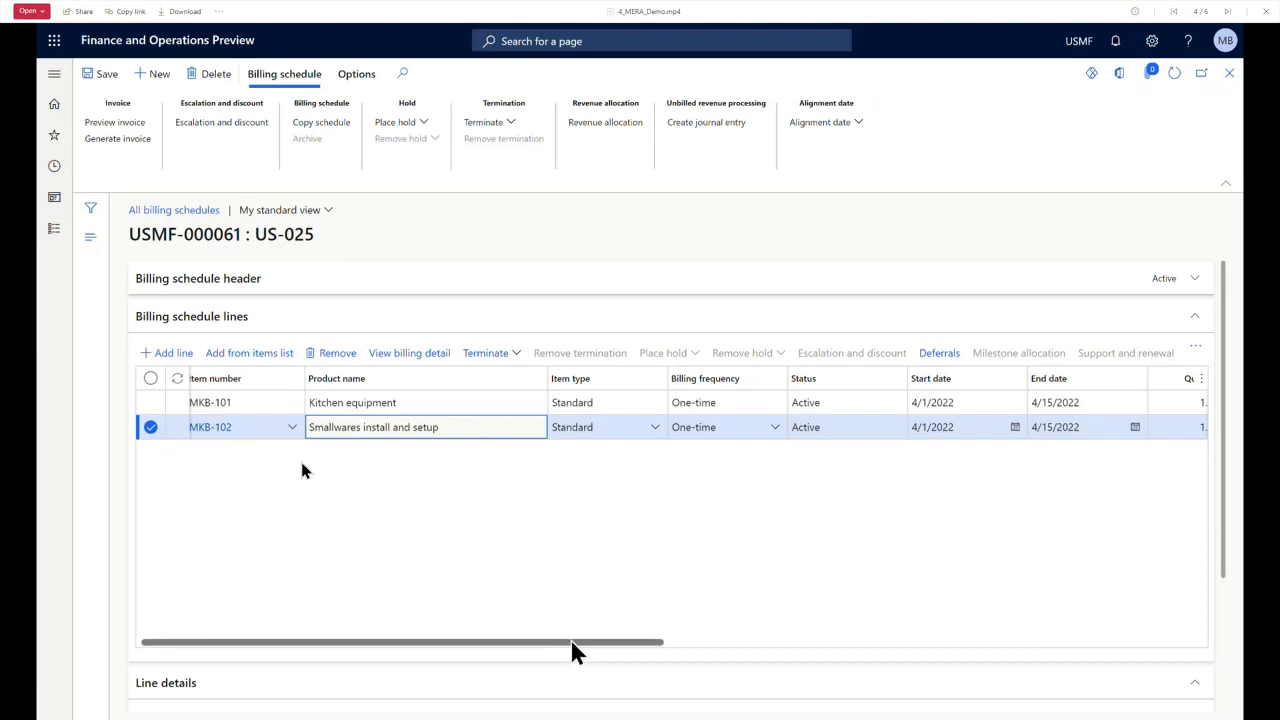
{"action": "left_click_drag", "start_coordinate": [571, 643], "coordinate": [866, 643]}
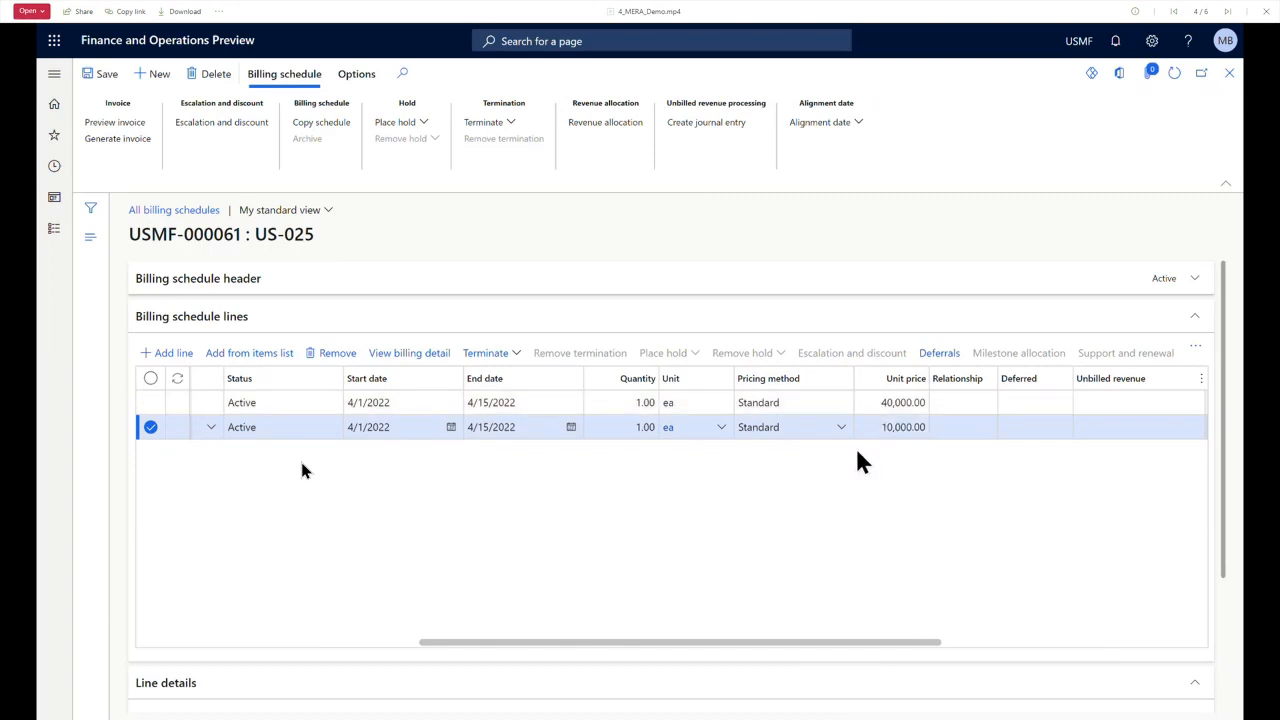
{"action": "left_click_drag", "start_coordinate": [567, 643], "coordinate": [368, 622]}
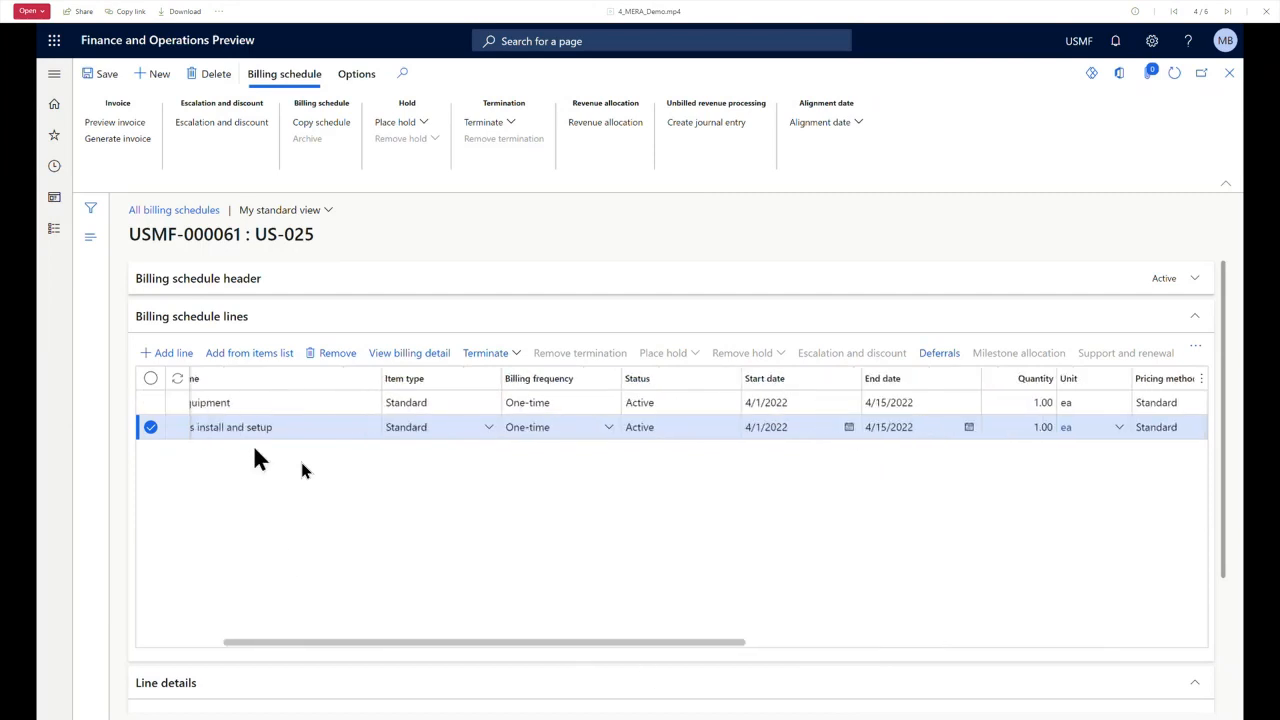
{"action": "left_click_drag", "start_coordinate": [265, 648], "coordinate": [166, 648]}
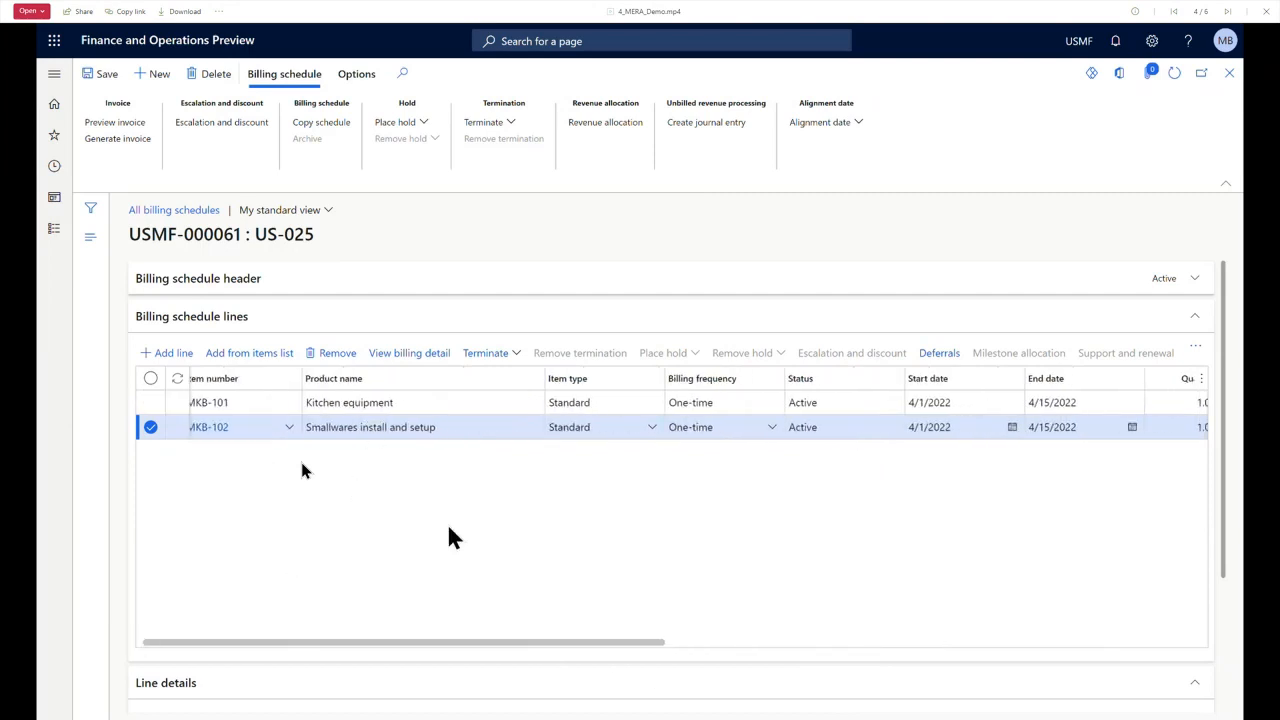
{"action": "left_click_drag", "start_coordinate": [547, 642], "coordinate": [862, 676]}
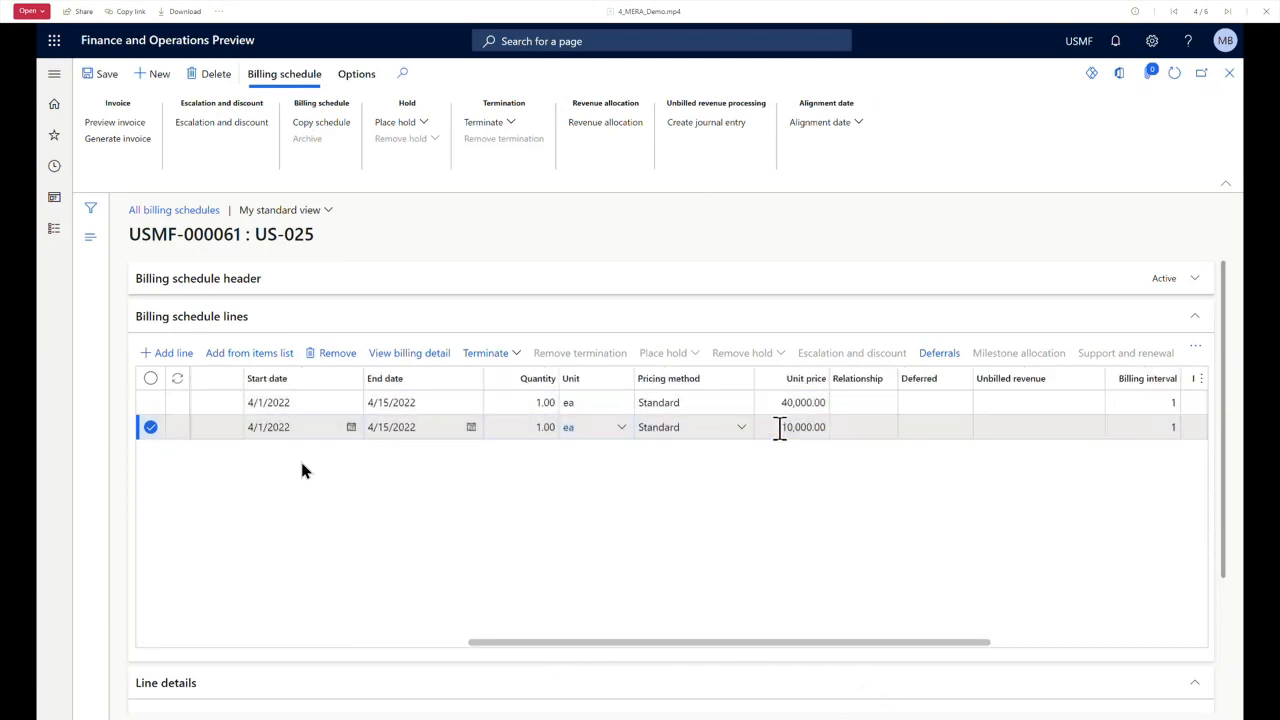
{"action": "left_click_drag", "start_coordinate": [680, 645], "coordinate": [645, 645]}
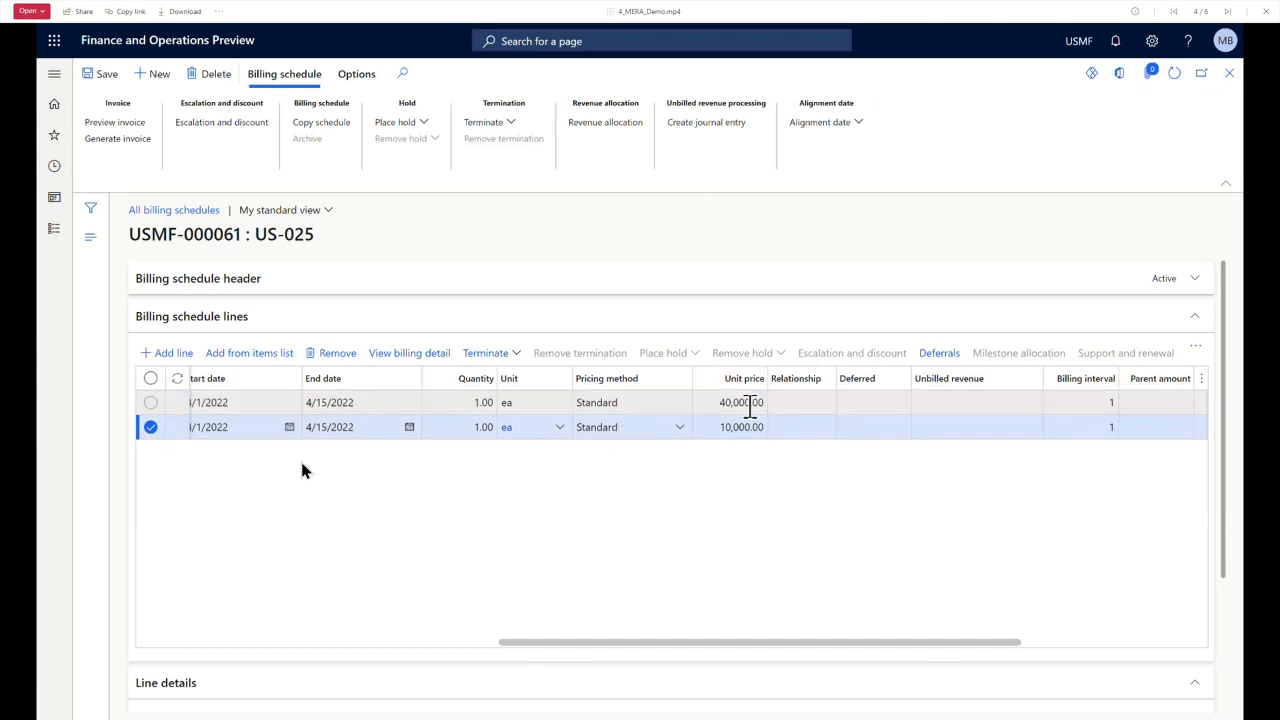
Set the pricing method to Flat on both the Smallwares install and setup line and the Kitchen equipment line.
{"action": "left_click", "coordinate": [681, 430]}
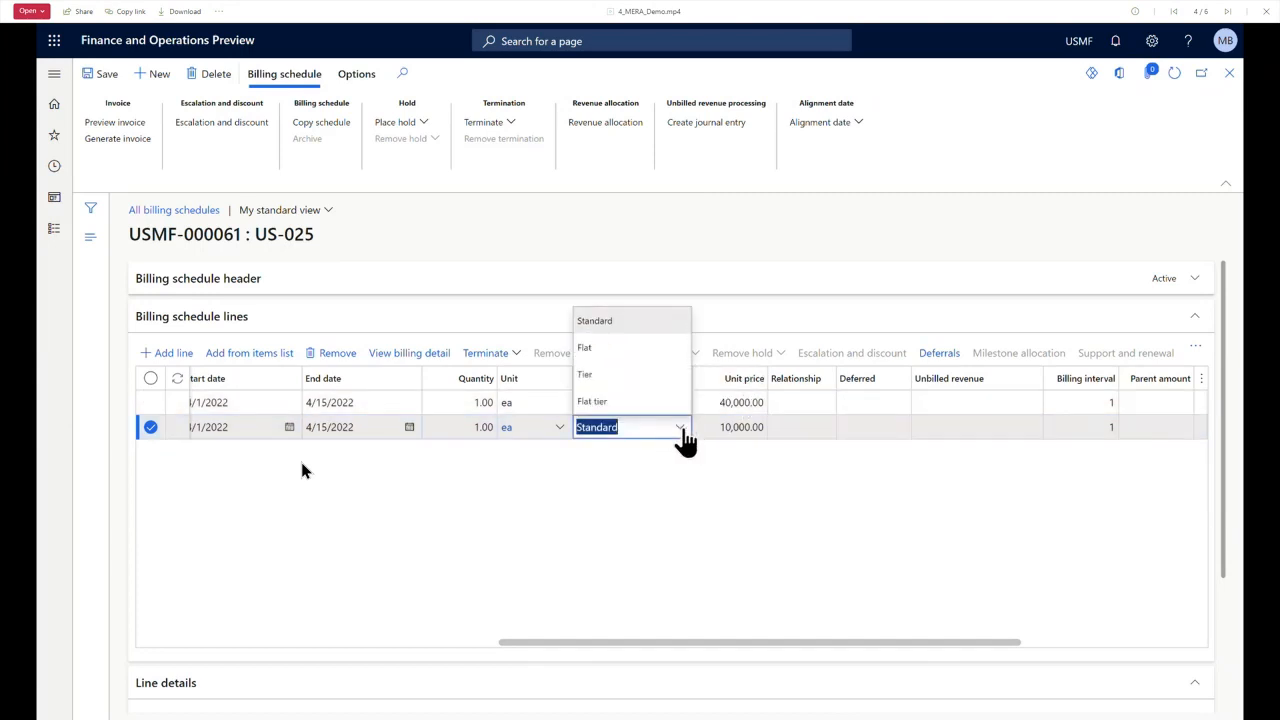
{"action": "left_click", "coordinate": [628, 349]}
{"action": "left_click", "coordinate": [676, 418]}
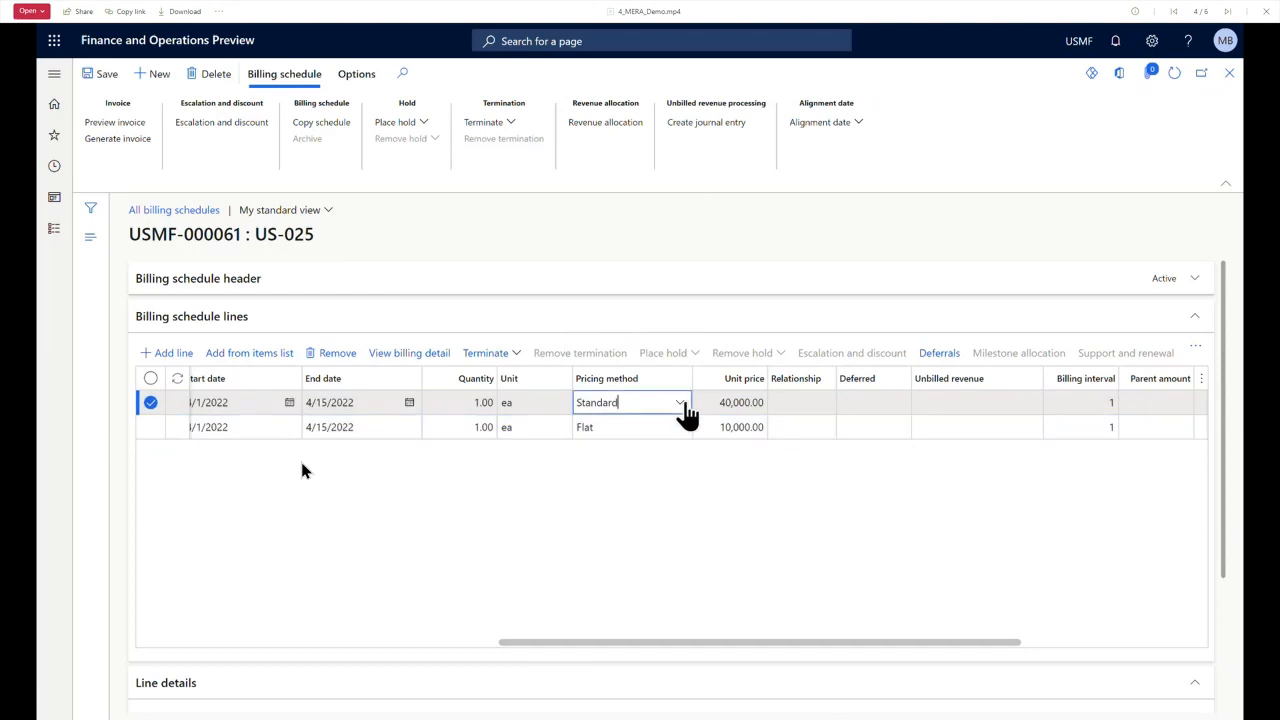
{"action": "left_click", "coordinate": [684, 410]}
{"action": "left_click", "coordinate": [636, 322]}
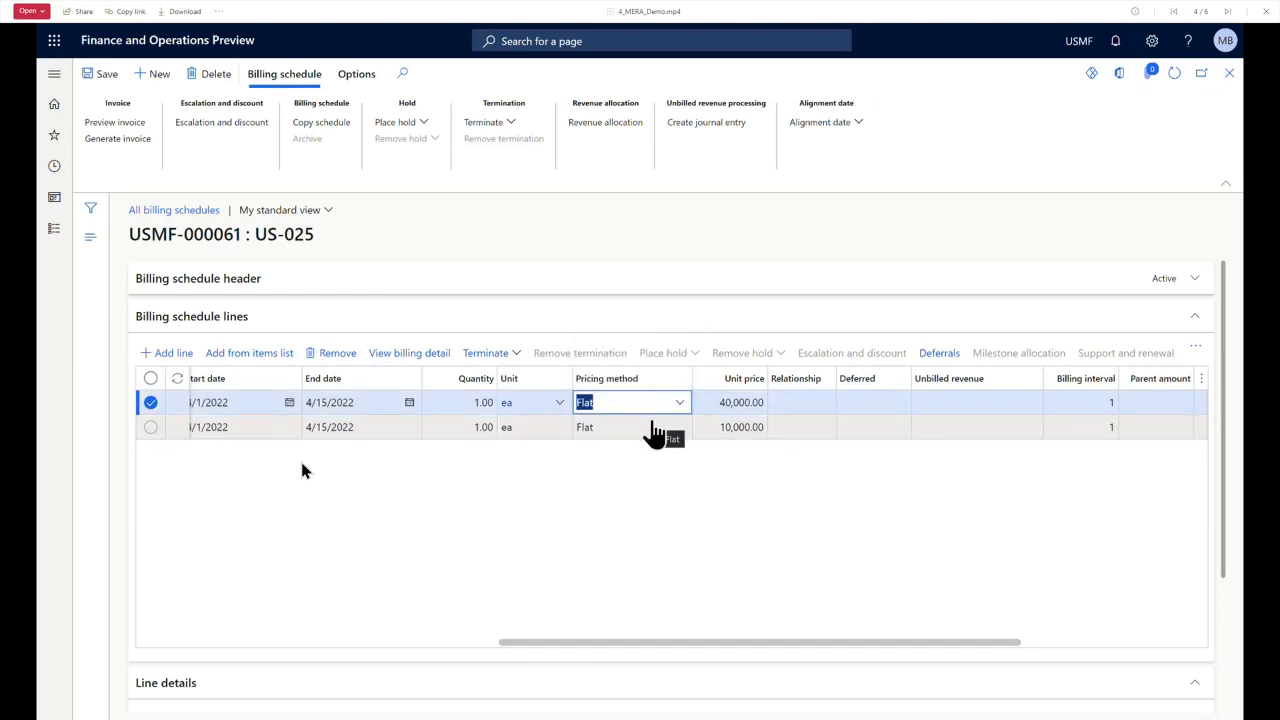
Set the unit price of the Smallwares install and setup line to 0.
{"action": "key", "text": "Tab"}
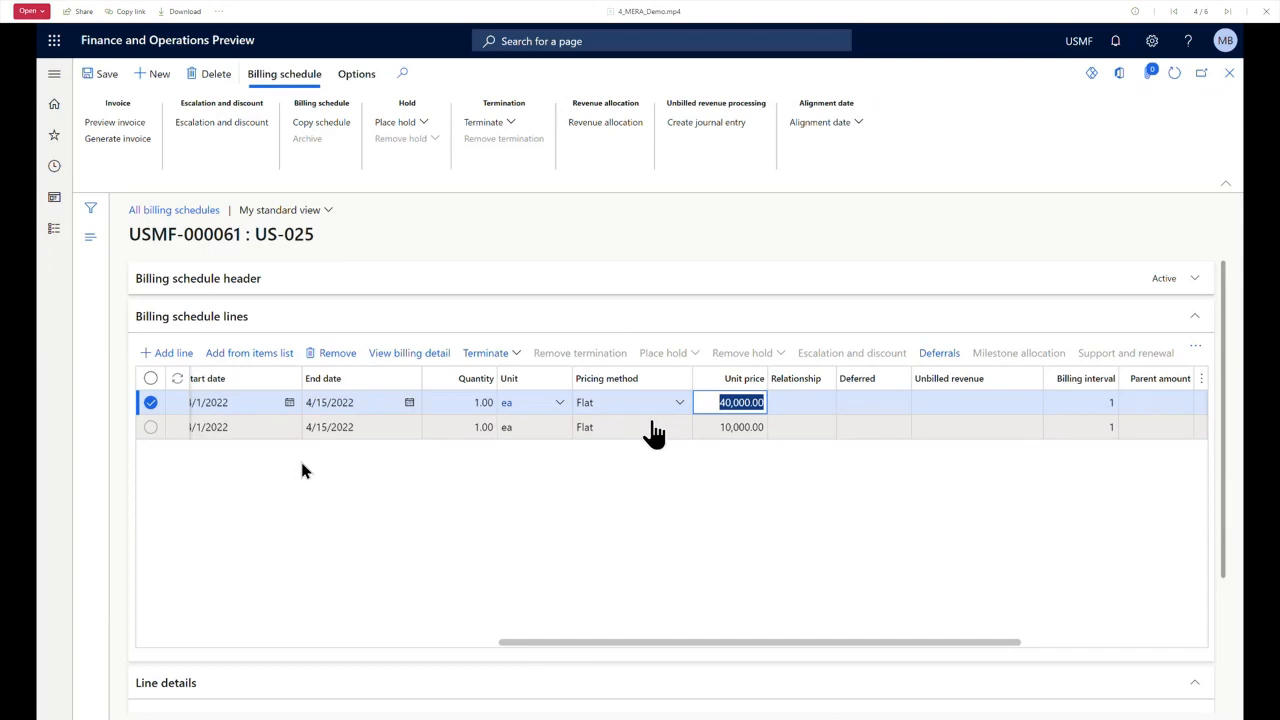
{"action": "key", "text": "Down"}
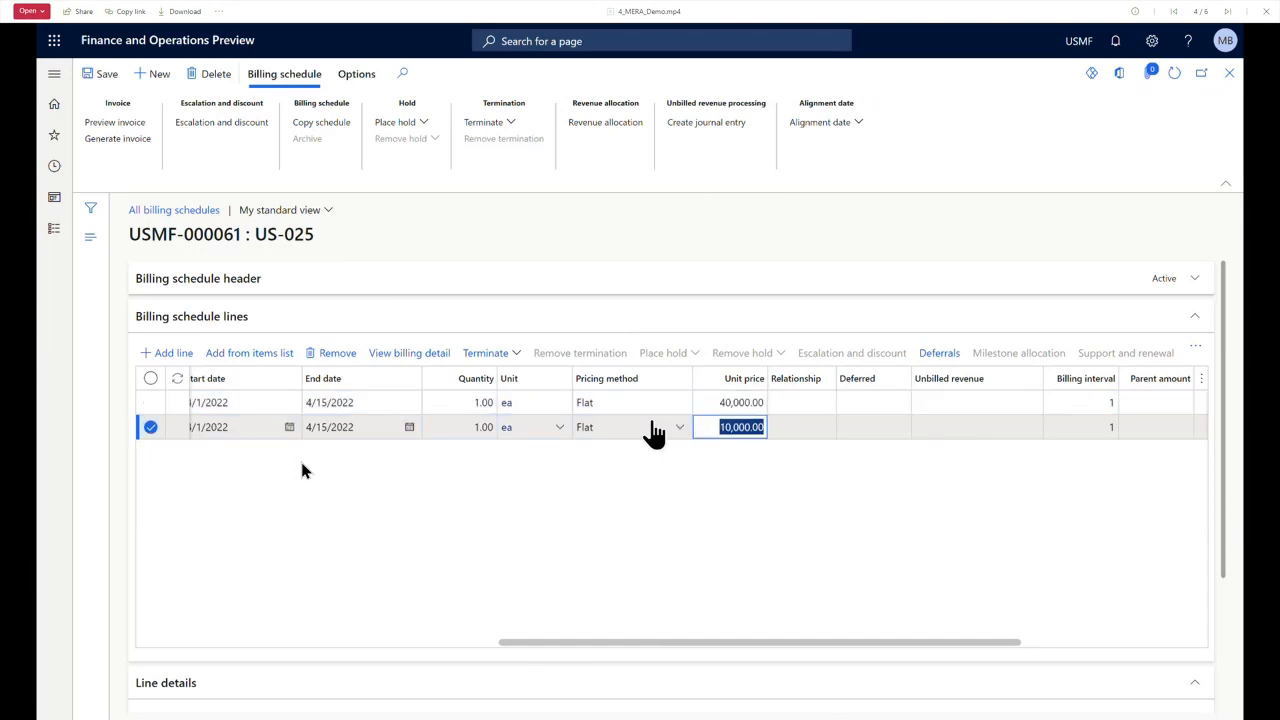
{"action": "type", "text": "0"}
{"action": "key", "text": "Up"}
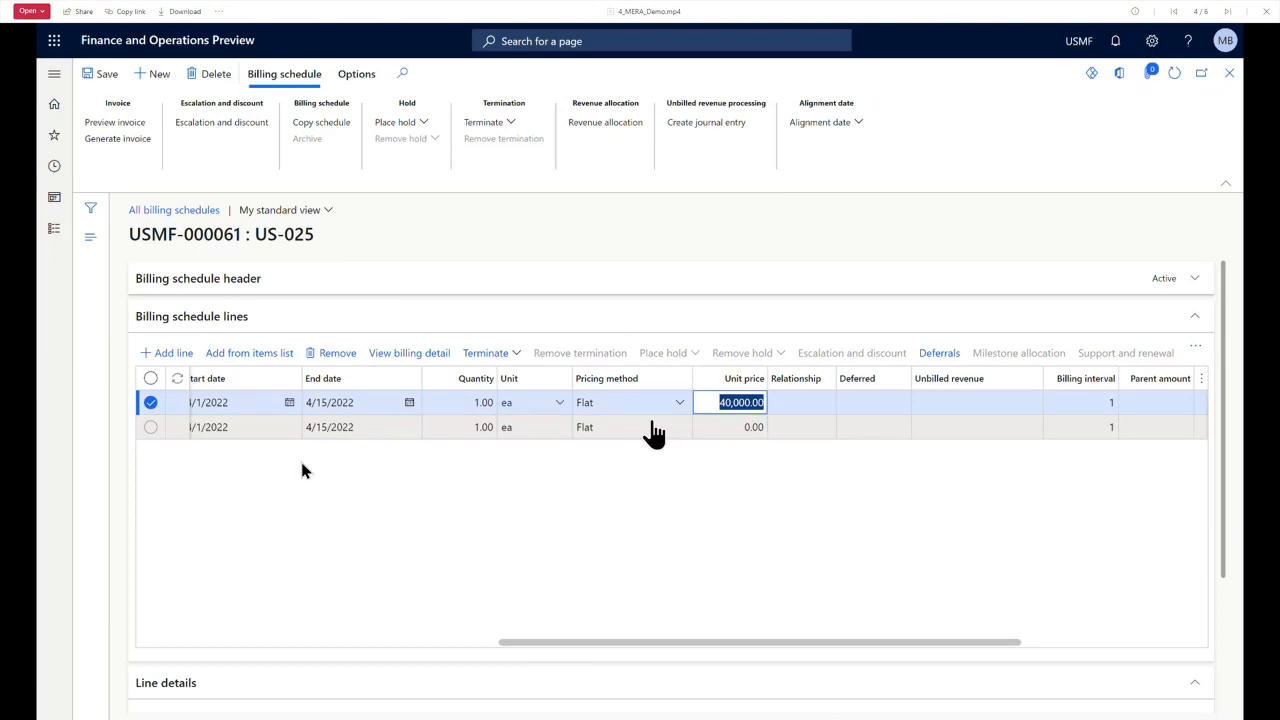
Set the unit price of the Kitchen equipment line to 50,000.
{"action": "type", "text": "50000"}
{"action": "key", "text": "Down"}
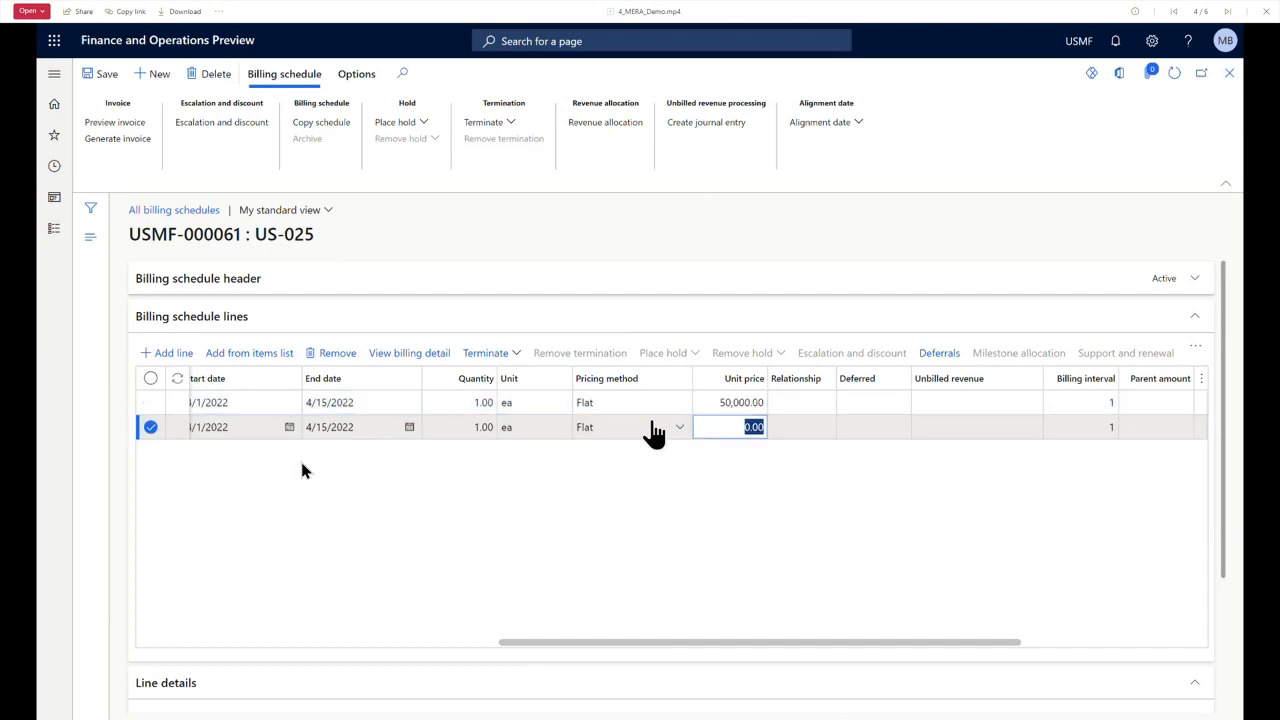
{"action": "key", "text": "Up"}
{"action": "key", "text": "Down"}
{"action": "key", "text": "Up"}
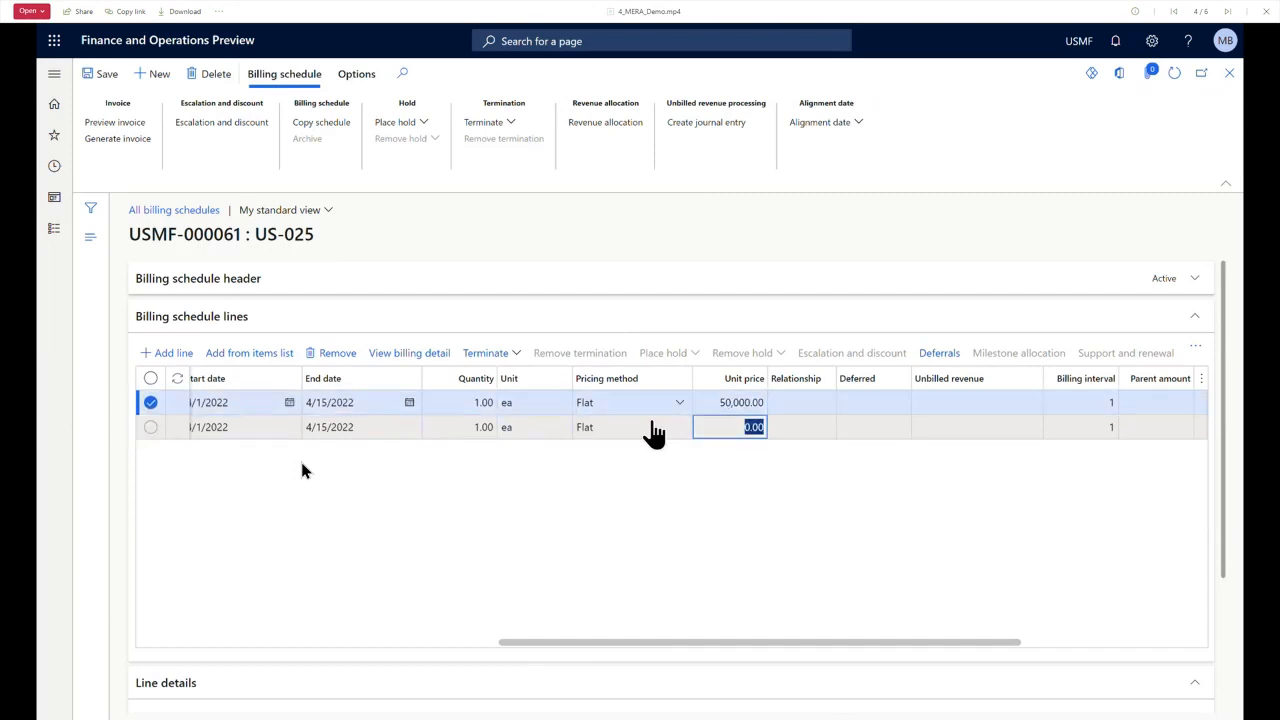
Set the unit price of the Kitchen equipment line to 48,000 and check the Relationship field of both lines.
{"action": "type", "text": "48000"}
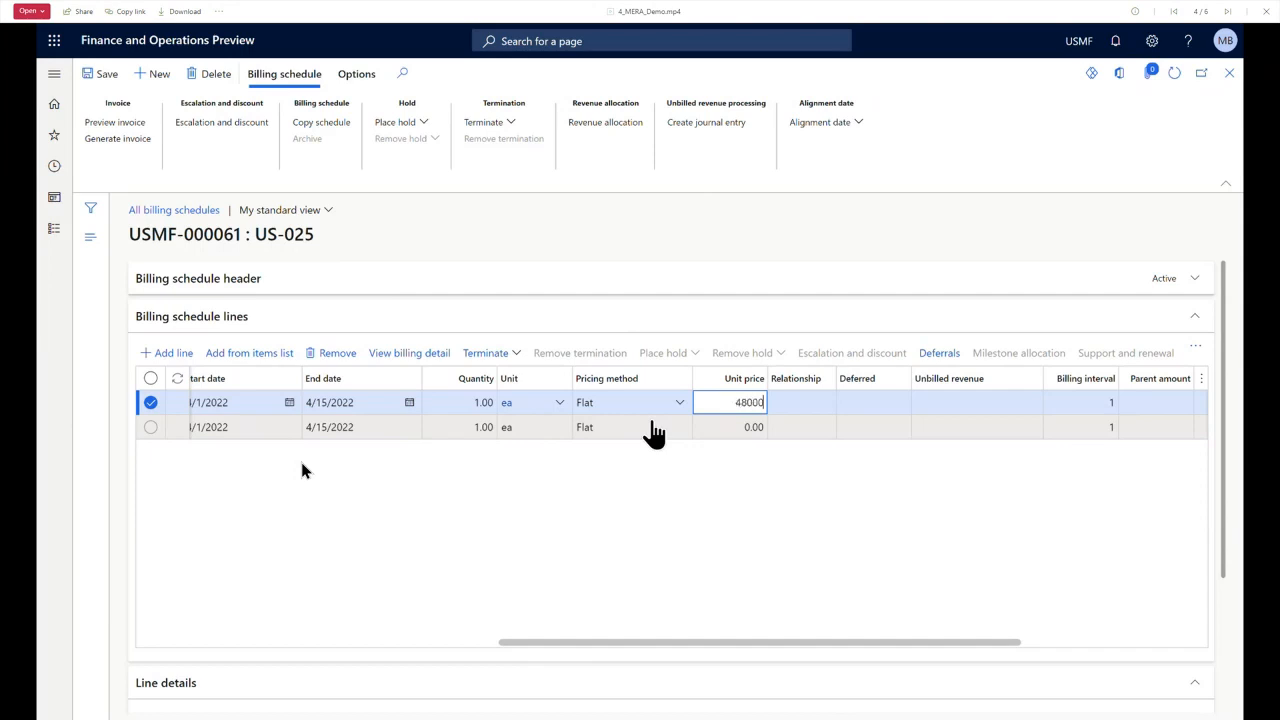
{"action": "key", "text": "Tab"}
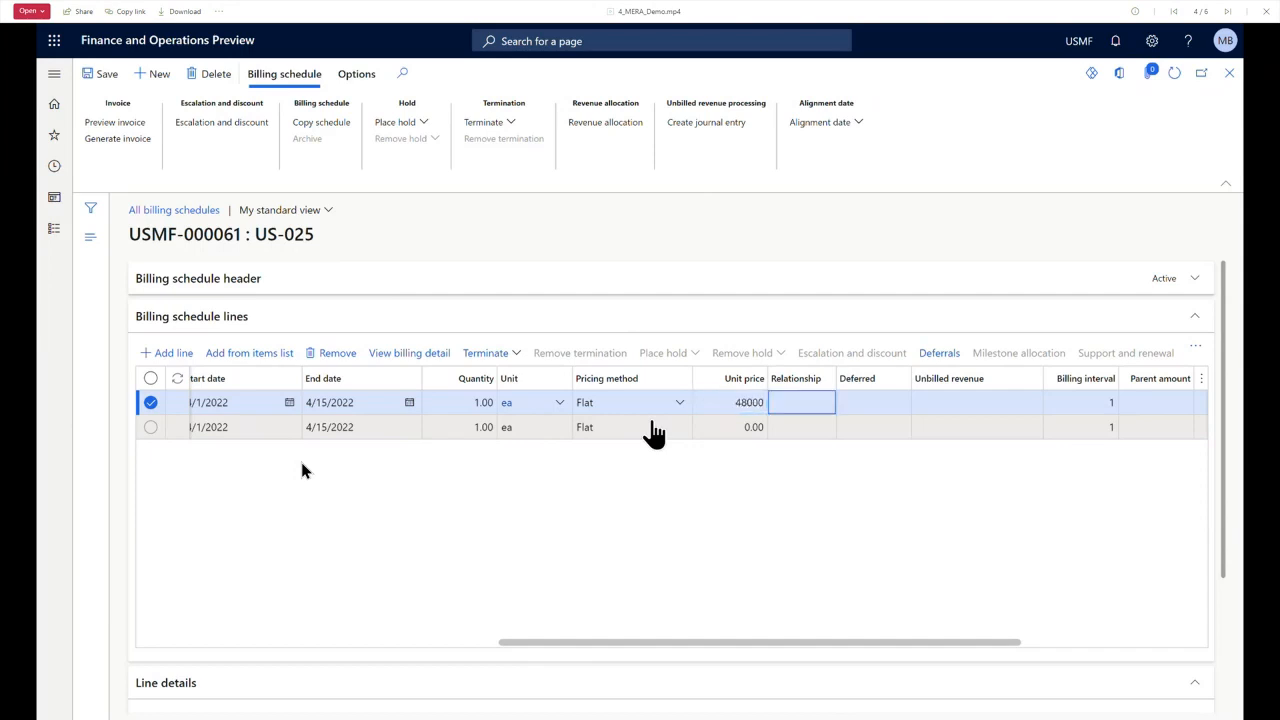
{"action": "left_click", "coordinate": [787, 429]}
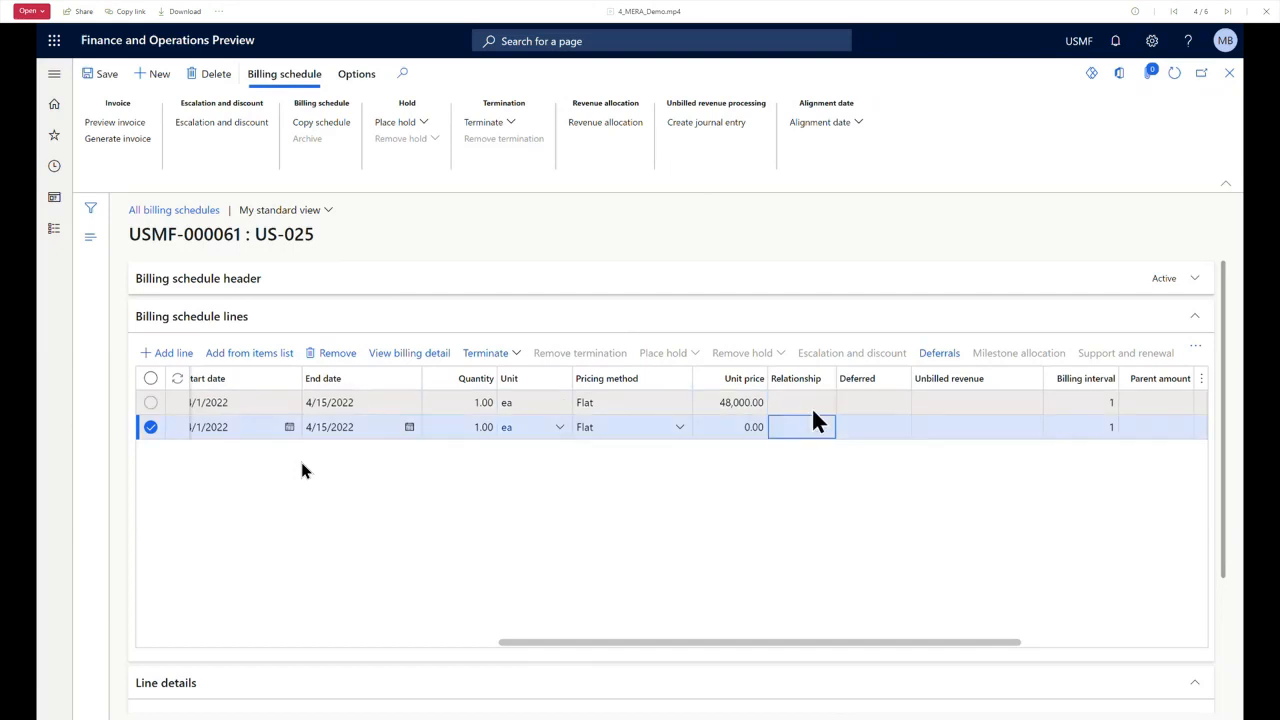
{"action": "left_click", "coordinate": [801, 406]}
{"action": "left_click", "coordinate": [804, 430]}
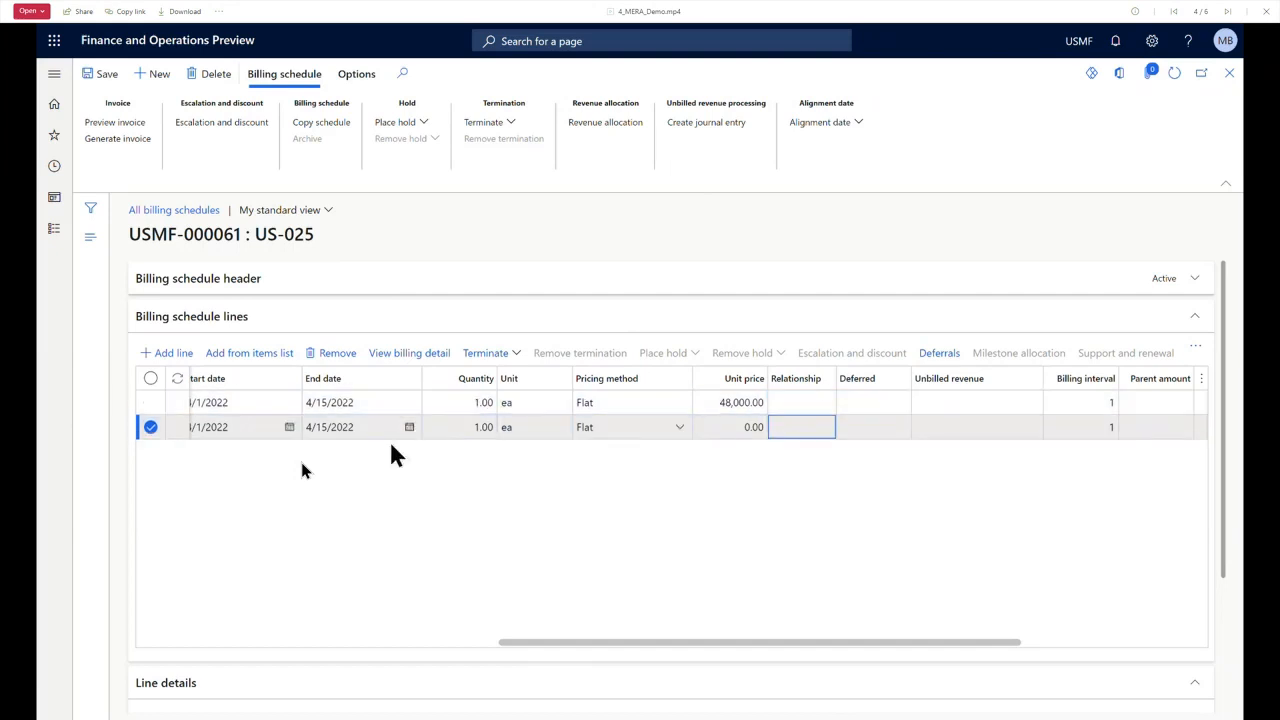
Review both billing schedule lines from product name to net amount, ending on the Kitchen equipment line's Relationship field.
{"action": "left_click_drag", "start_coordinate": [516, 641], "coordinate": [145, 640]}
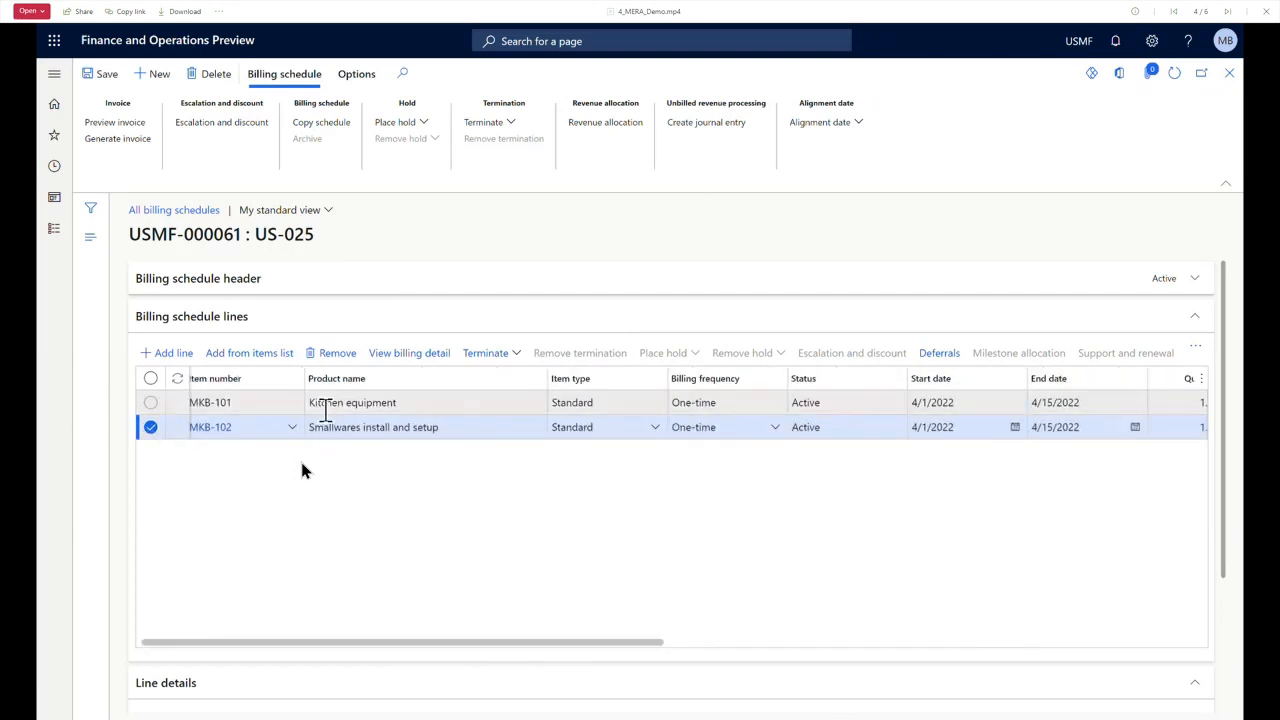
{"action": "left_click_drag", "start_coordinate": [512, 645], "coordinate": [943, 649]}
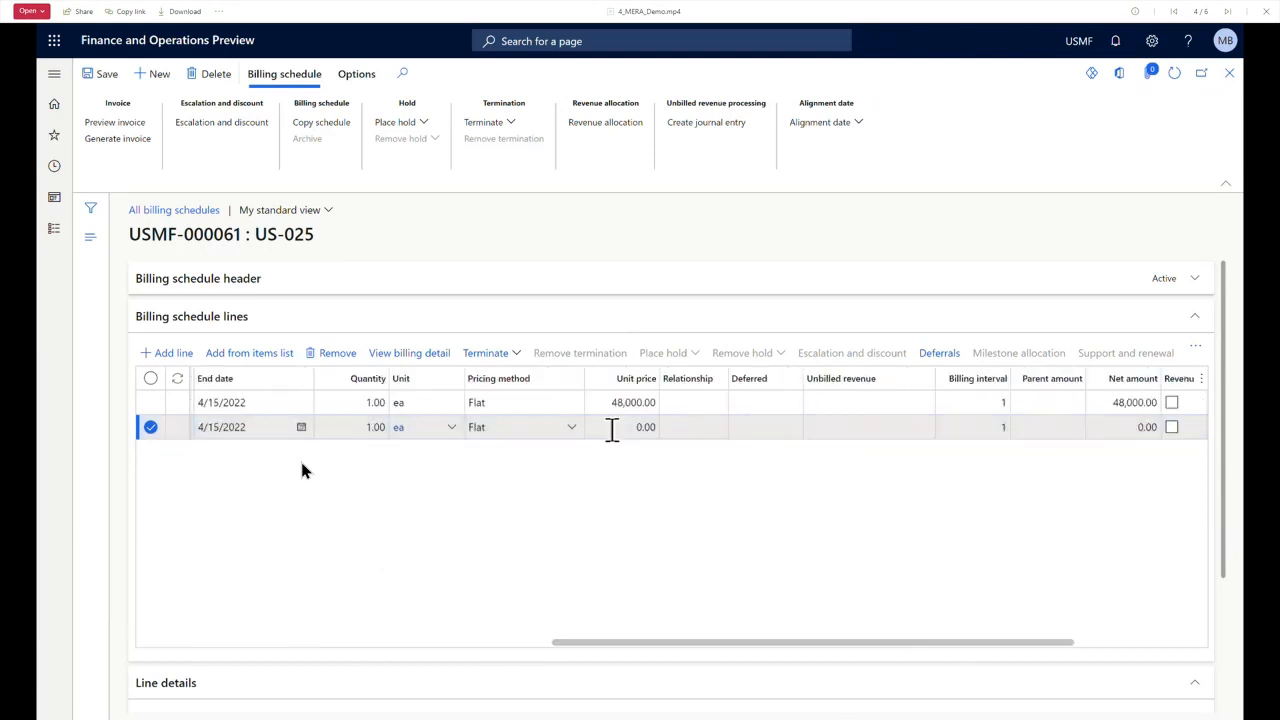
{"action": "left_click", "coordinate": [700, 412]}
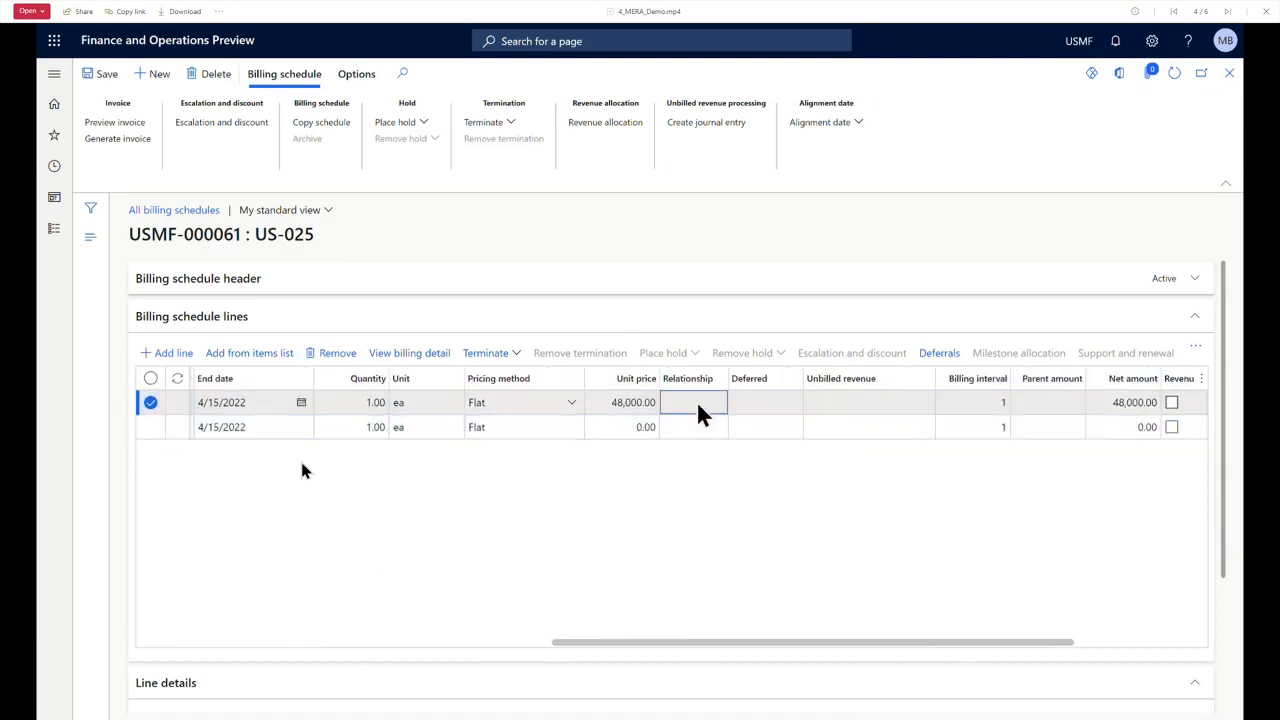
Open the billing schedule's revenue allocation and inspect the standalone selling price origin and standalone selling price of items MKB-101 and MKB-102.
{"action": "left_click", "coordinate": [584, 134]}
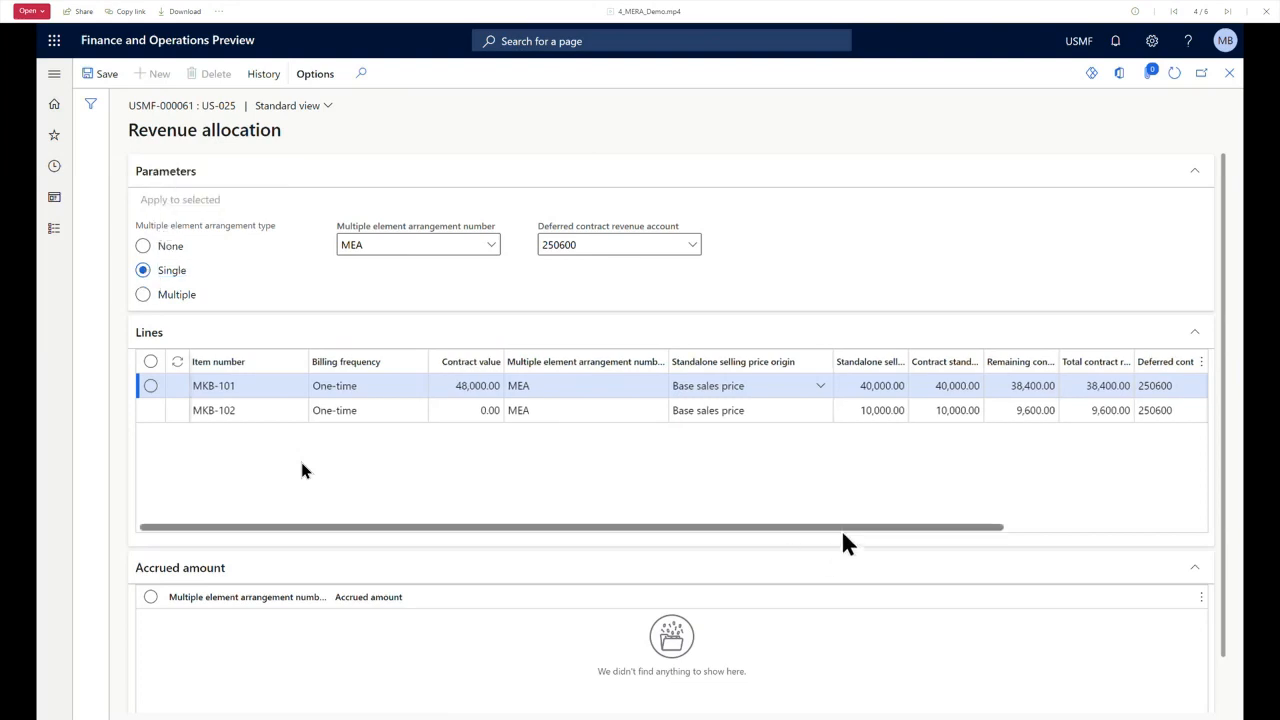
{"action": "left_click_drag", "start_coordinate": [841, 529], "coordinate": [795, 530]}
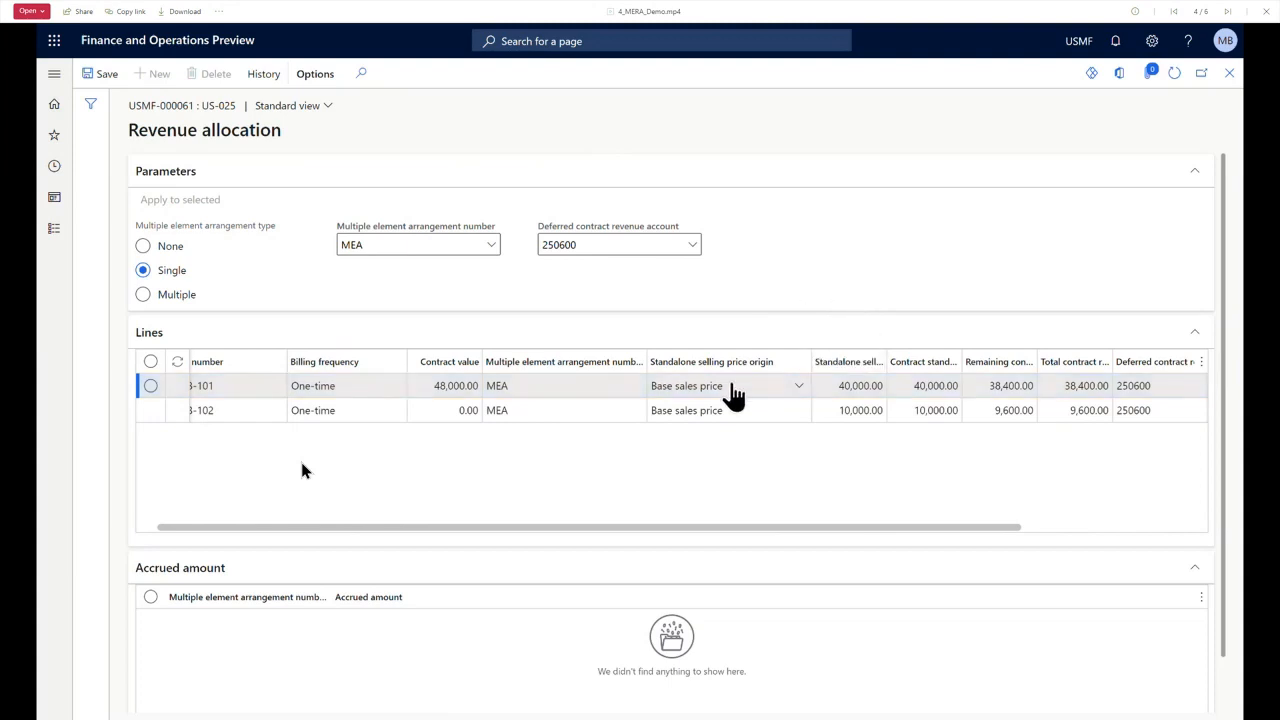
{"action": "left_click", "coordinate": [836, 385]}
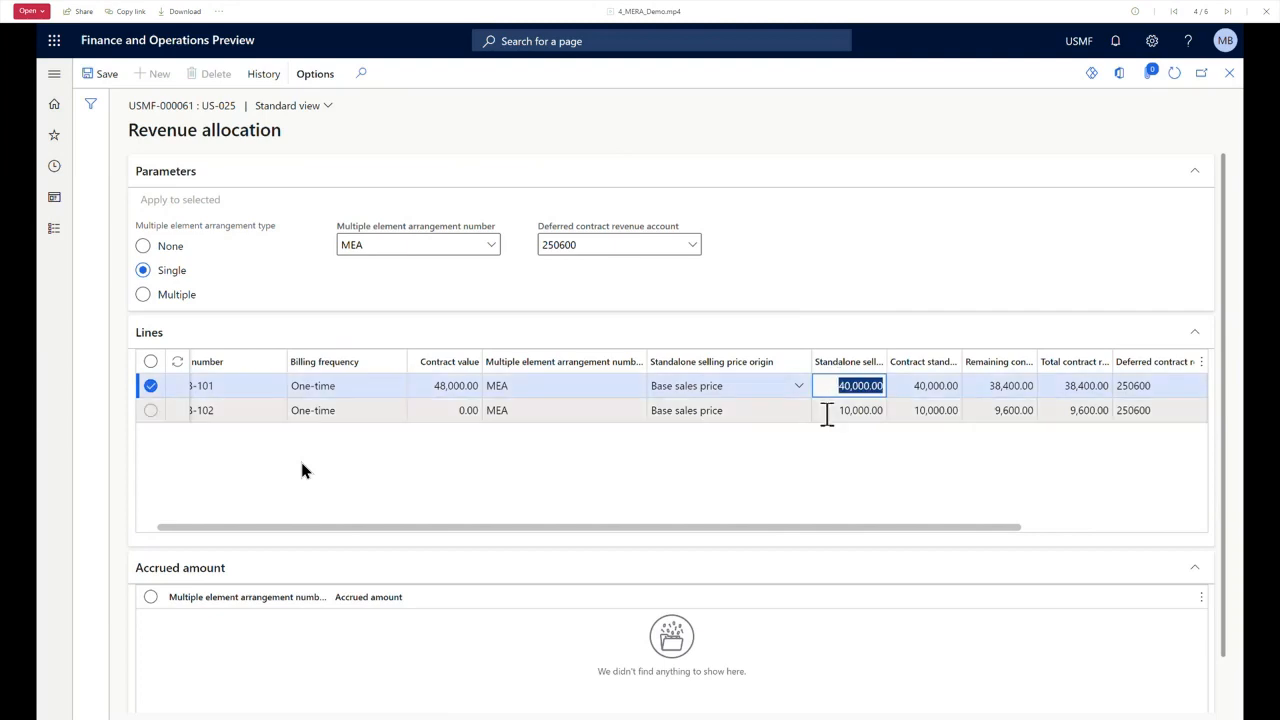
{"action": "left_click", "coordinate": [828, 411]}
{"action": "left_click", "coordinate": [854, 376]}
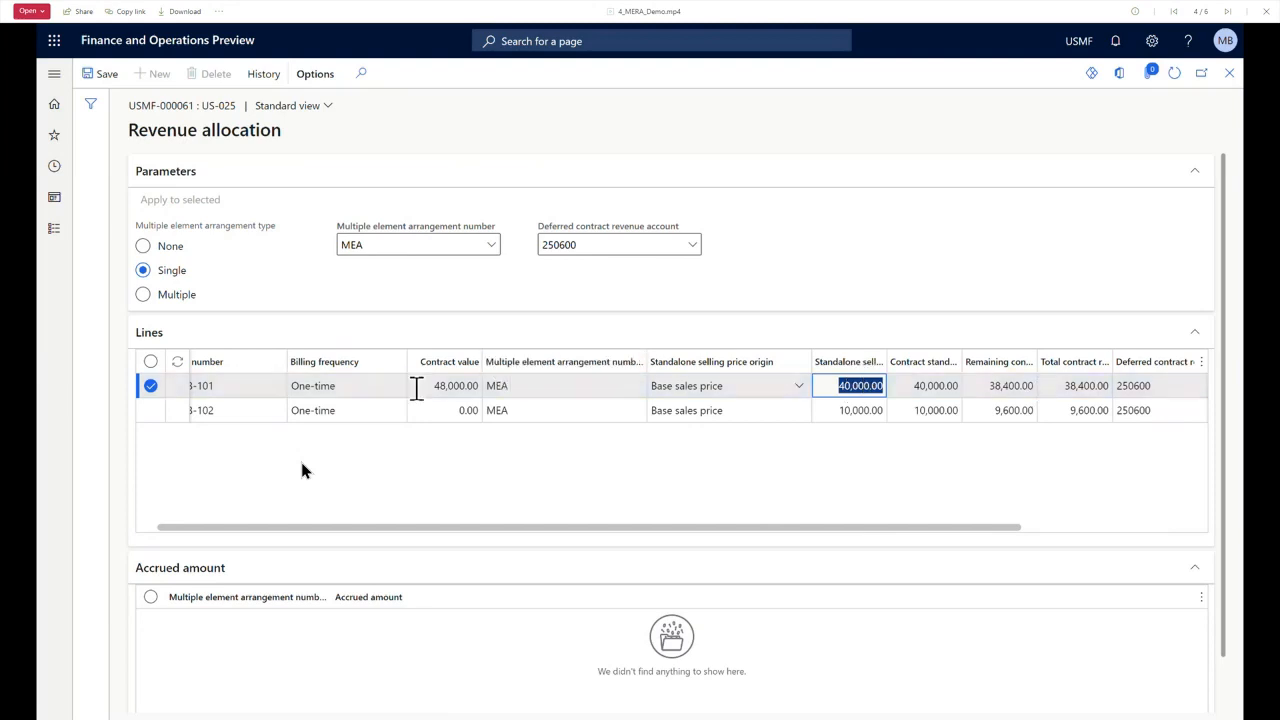
Compare contract value, standalone selling price and remaining contract revenue for both lines, widen the Remaining contract revenue column, and close Revenue allocation.
{"action": "left_click", "coordinate": [1007, 390]}
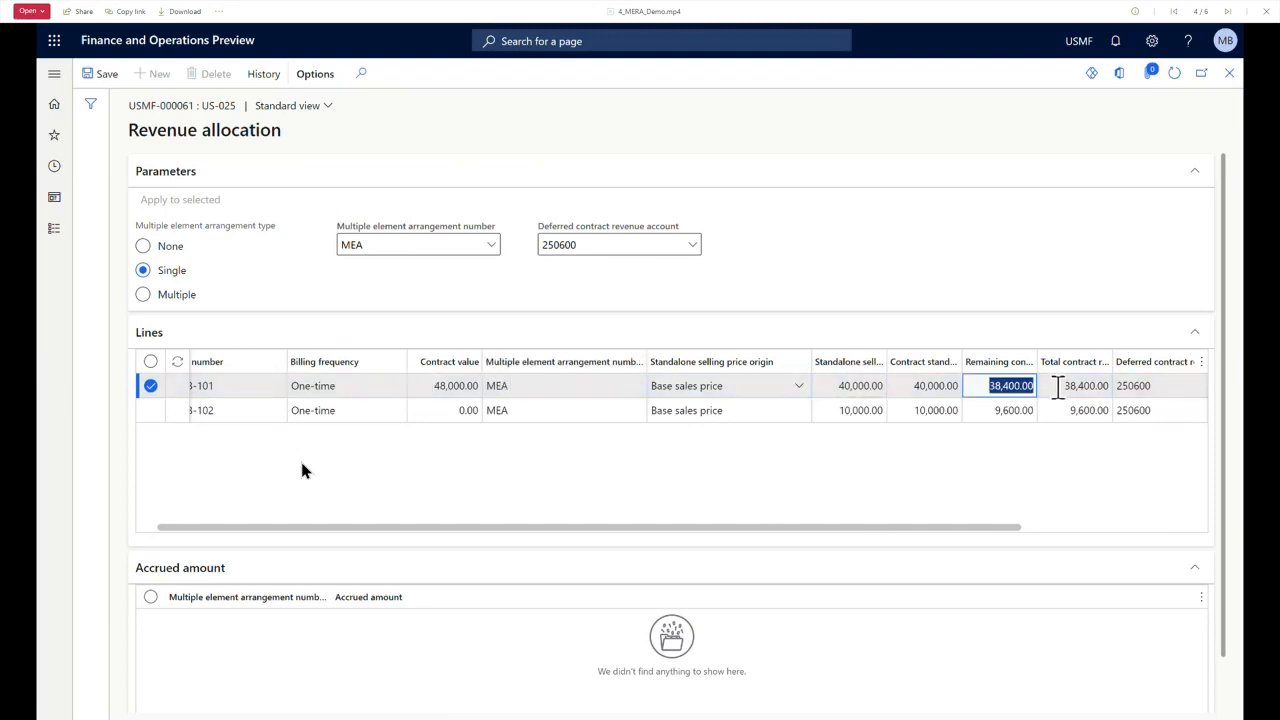
{"action": "left_click", "coordinate": [995, 410]}
{"action": "left_click", "coordinate": [419, 410]}
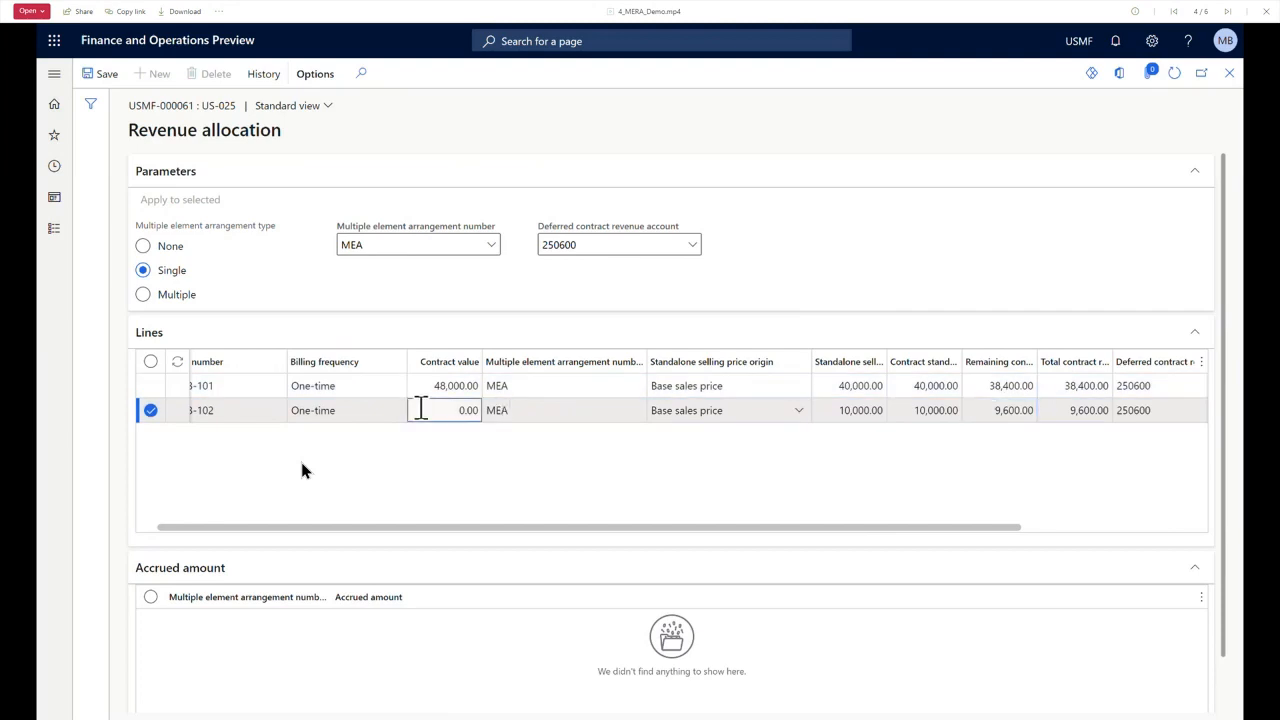
{"action": "left_click_drag", "start_coordinate": [420, 409], "coordinate": [474, 409]}
{"action": "left_click", "coordinate": [845, 410]}
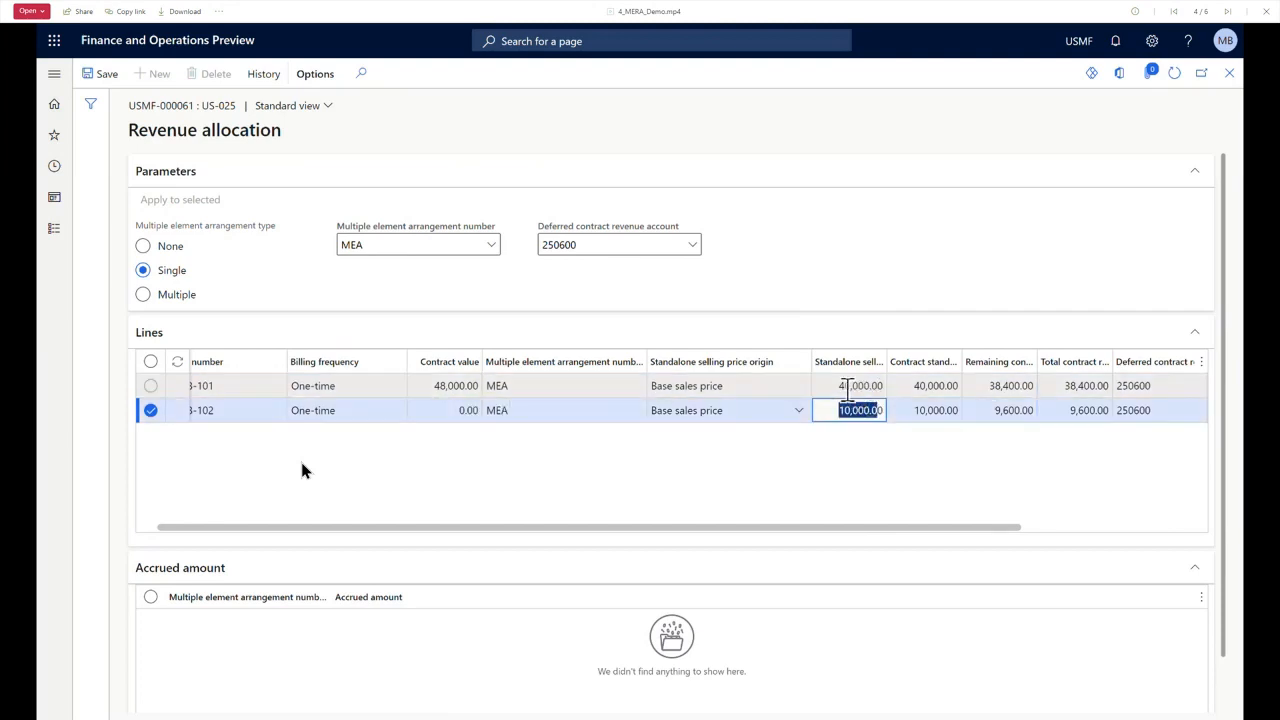
{"action": "left_click", "coordinate": [982, 410]}
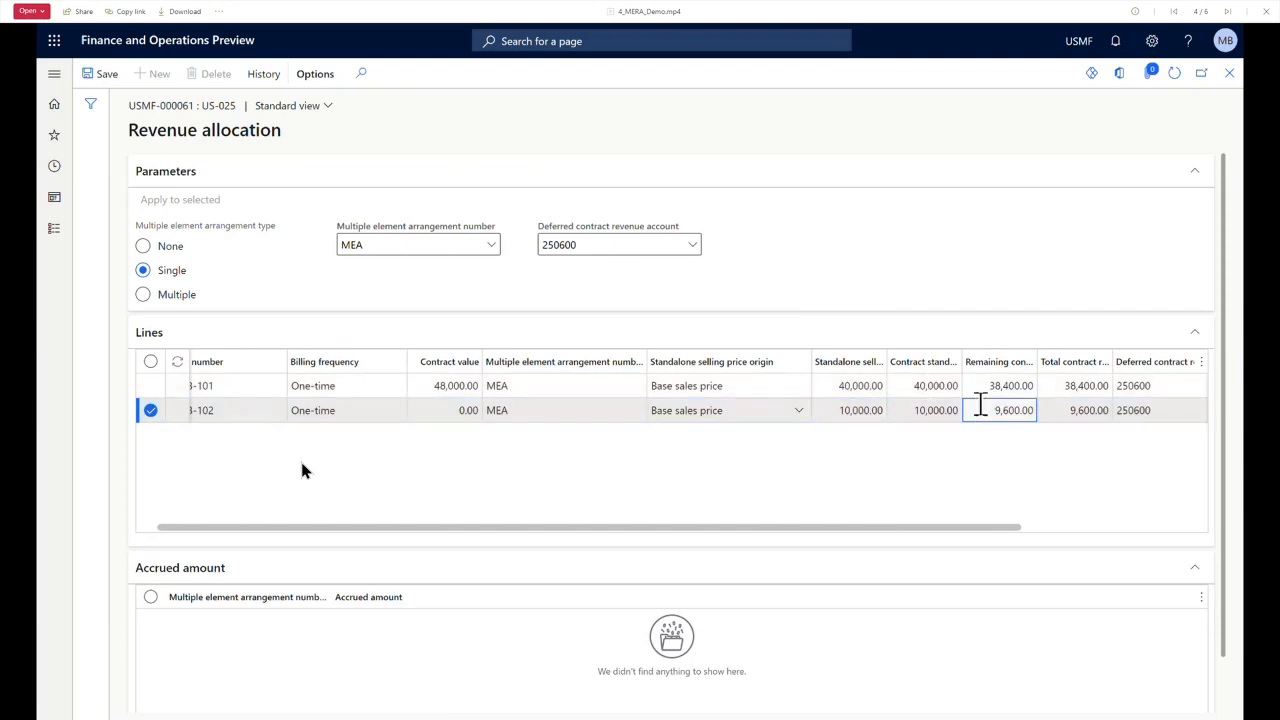
{"action": "left_click_drag", "start_coordinate": [1037, 361], "coordinate": [1075, 366]}
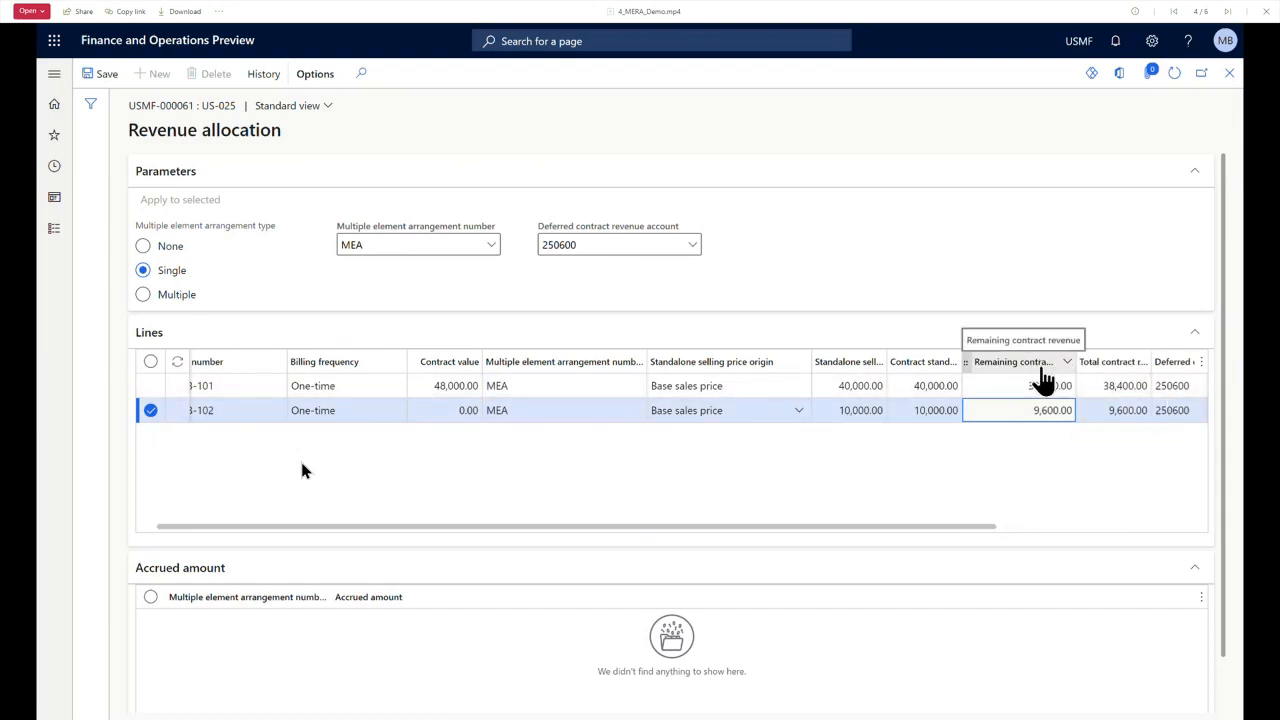
{"action": "left_click", "coordinate": [1231, 76]}
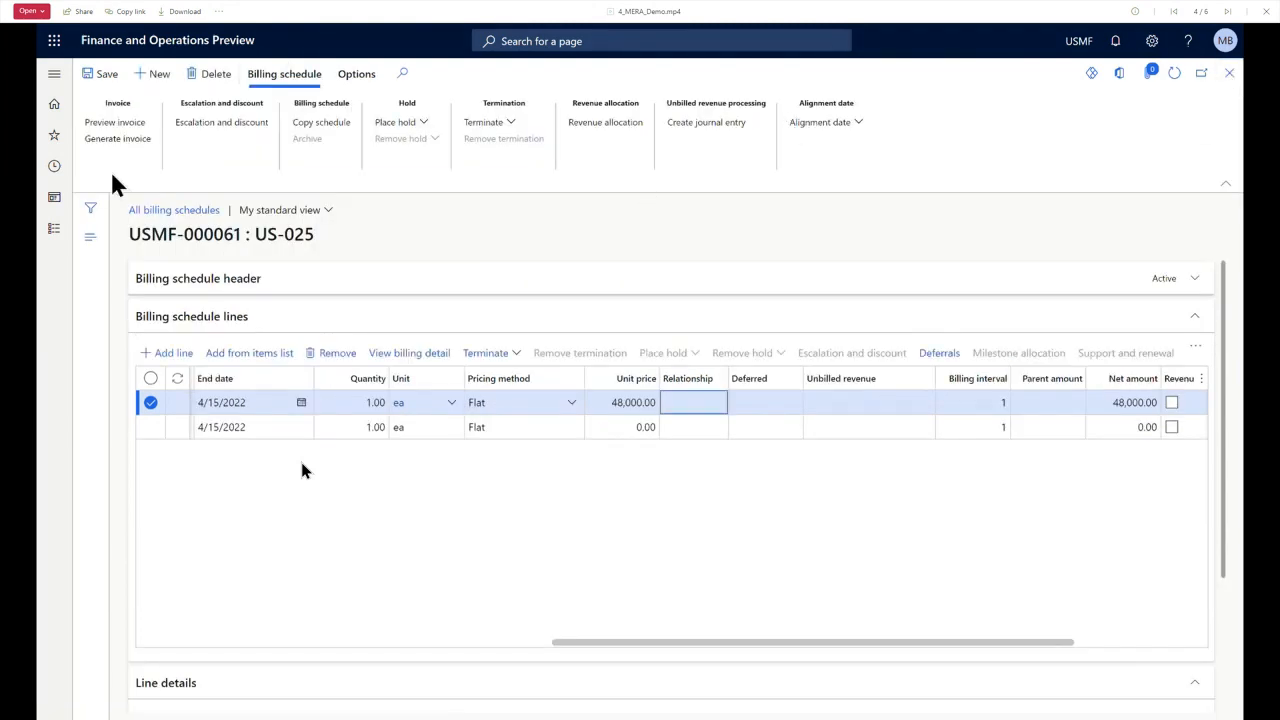
Generate invoices for all lines of this billing schedule with the preset options, checking their net amount and period revenue before generating.
{"action": "left_click", "coordinate": [113, 142]}
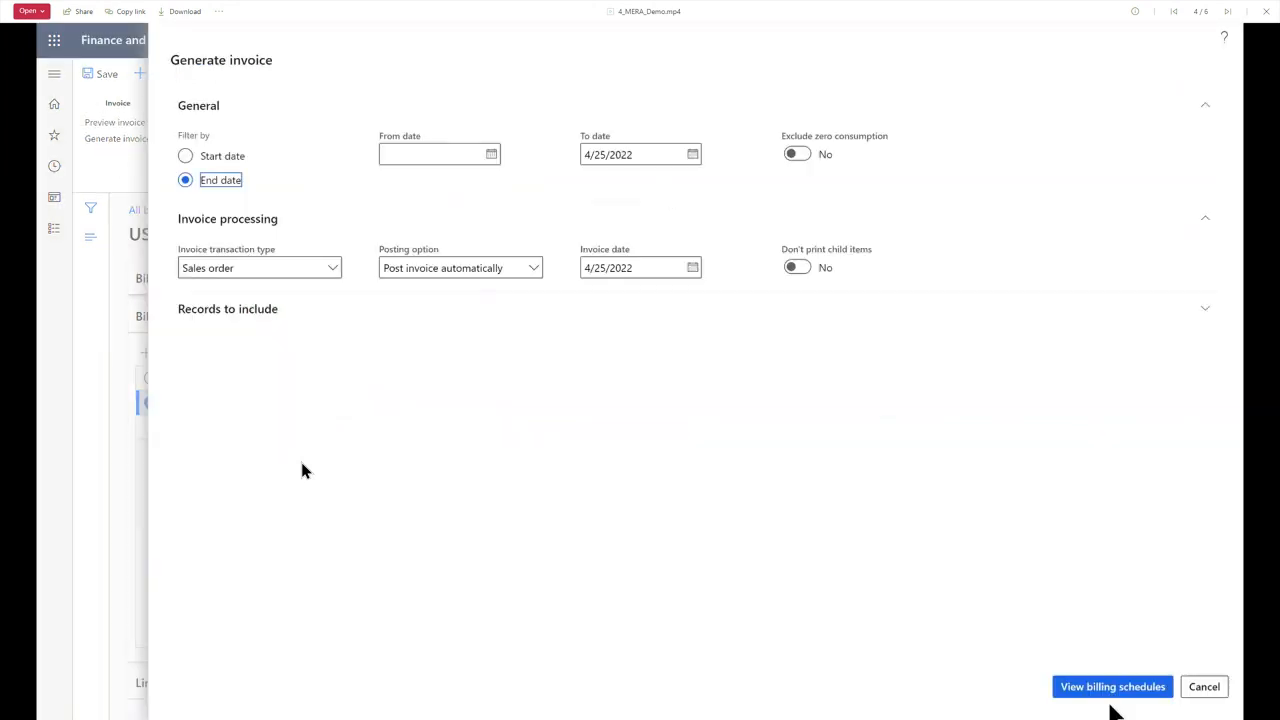
{"action": "left_click", "coordinate": [1109, 692]}
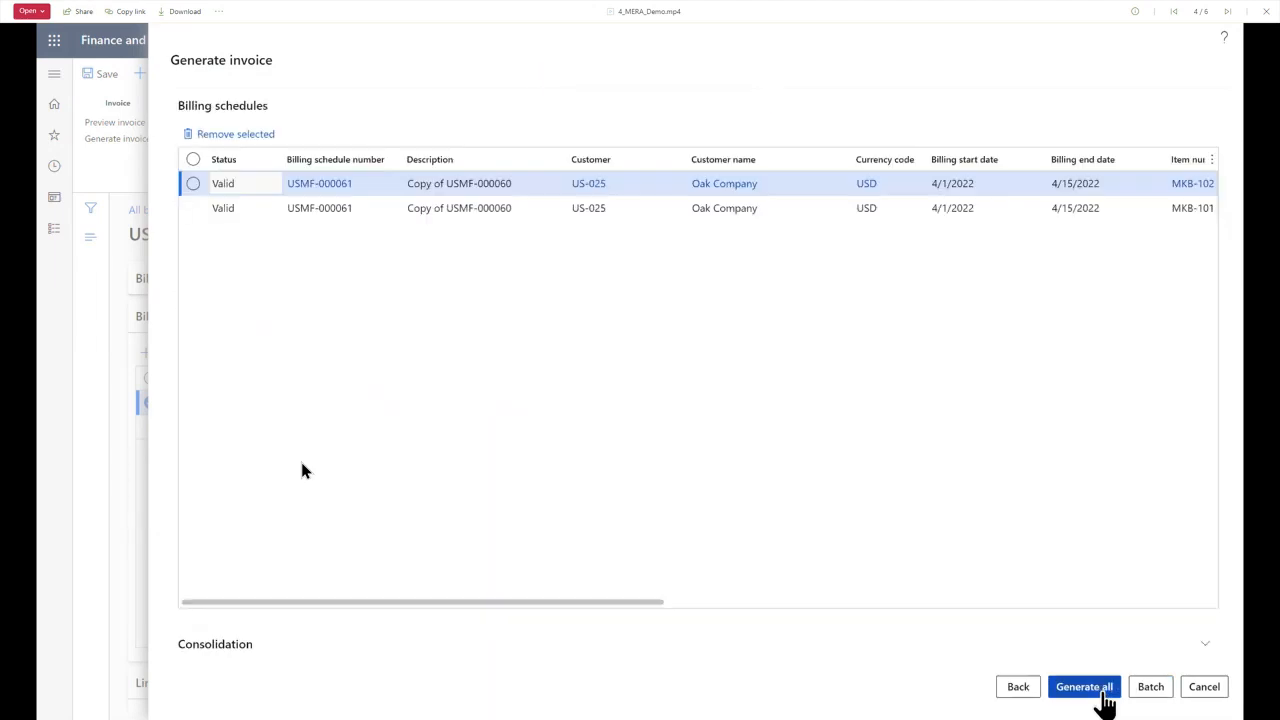
{"action": "left_click_drag", "start_coordinate": [634, 603], "coordinate": [1144, 606]}
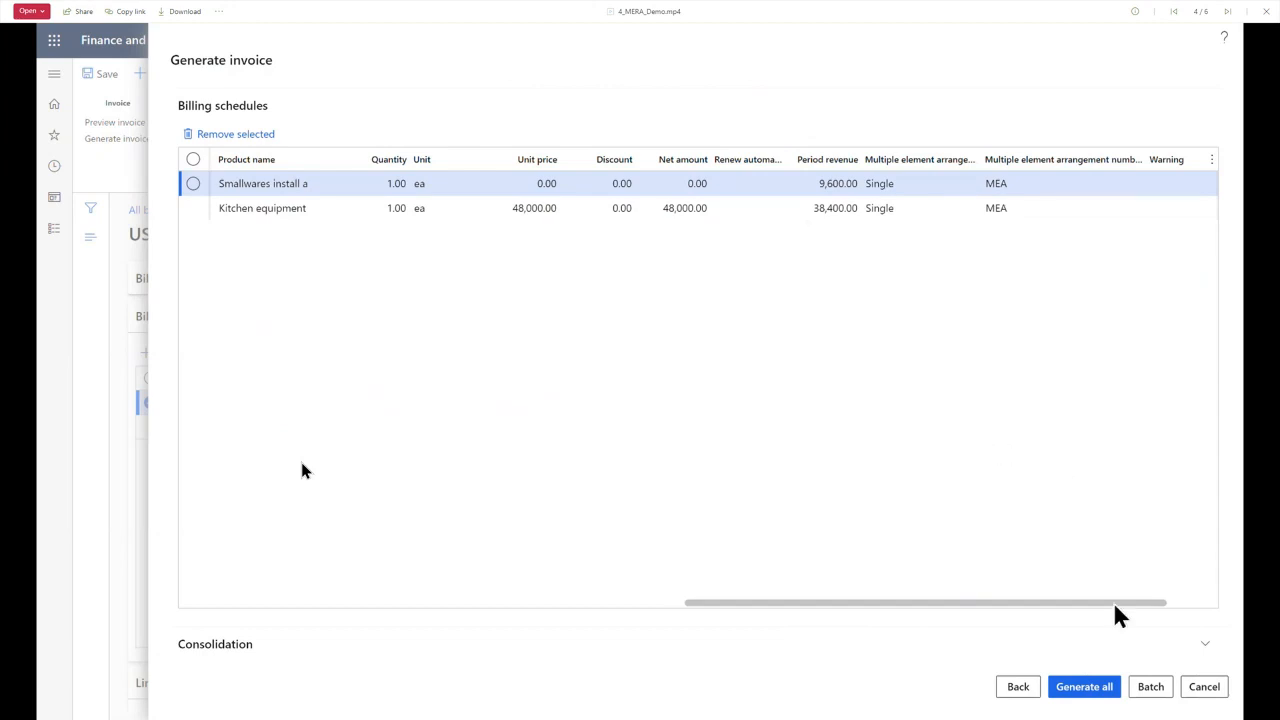
{"action": "left_click", "coordinate": [1085, 690]}
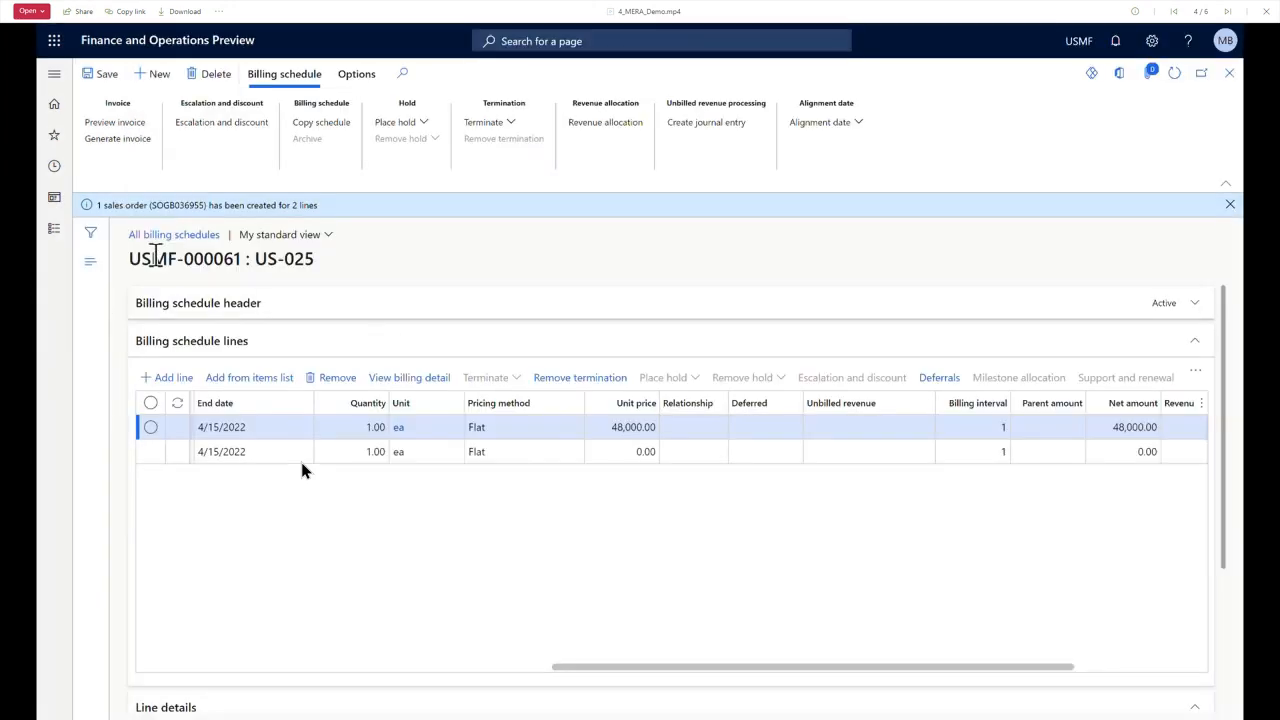
View the billing detail of the Smallwares install and setup line and open its linked invoice in the invoice journal.
{"action": "left_click", "coordinate": [290, 451]}
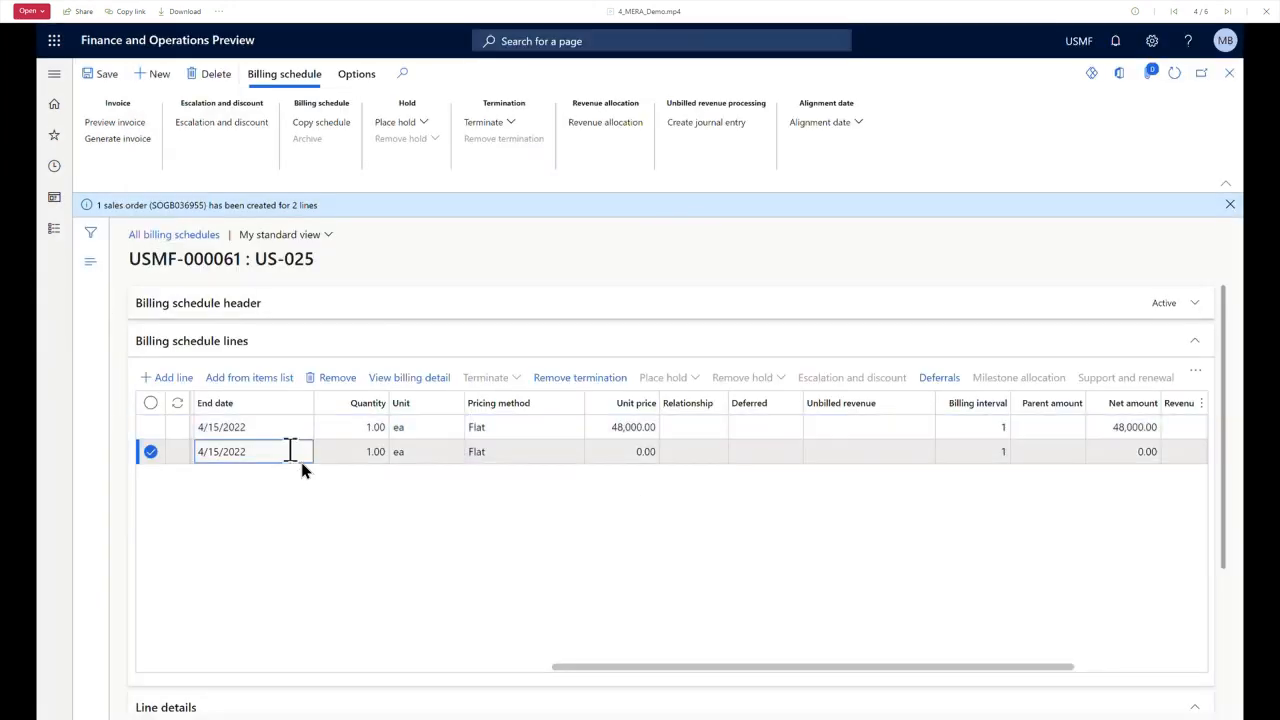
{"action": "left_click", "coordinate": [408, 382]}
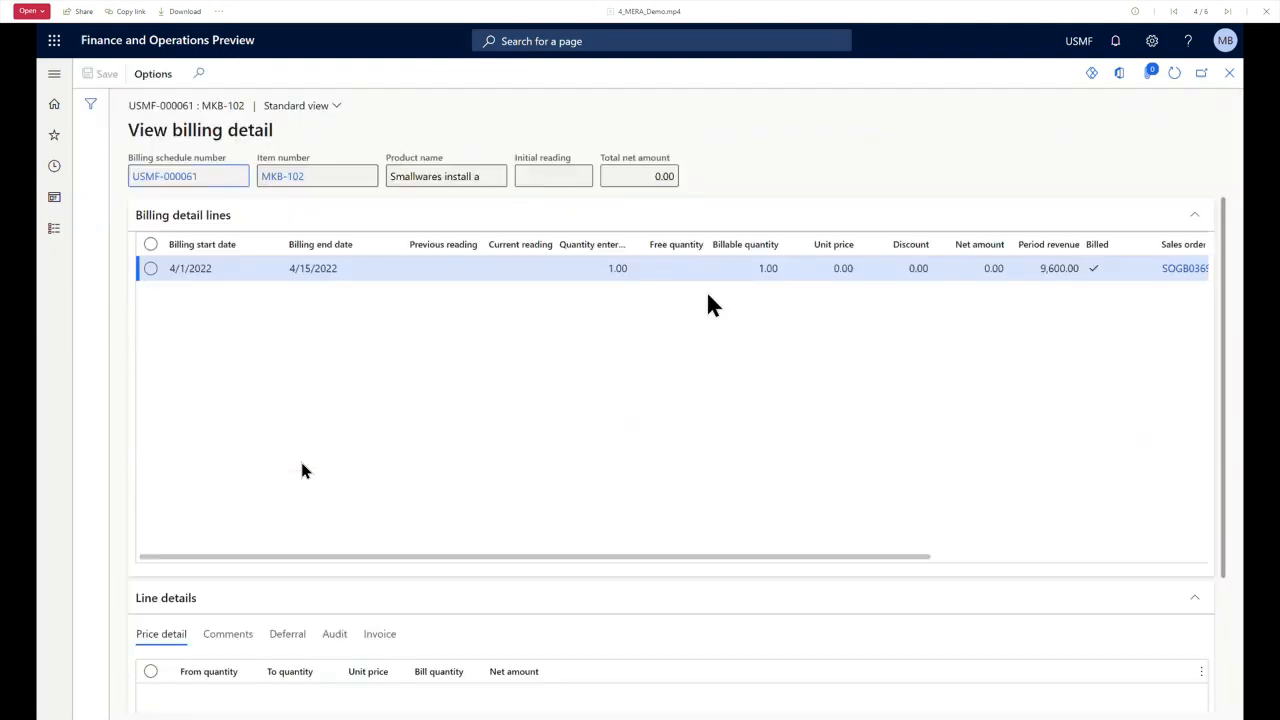
{"action": "left_click_drag", "start_coordinate": [889, 560], "coordinate": [1185, 582]}
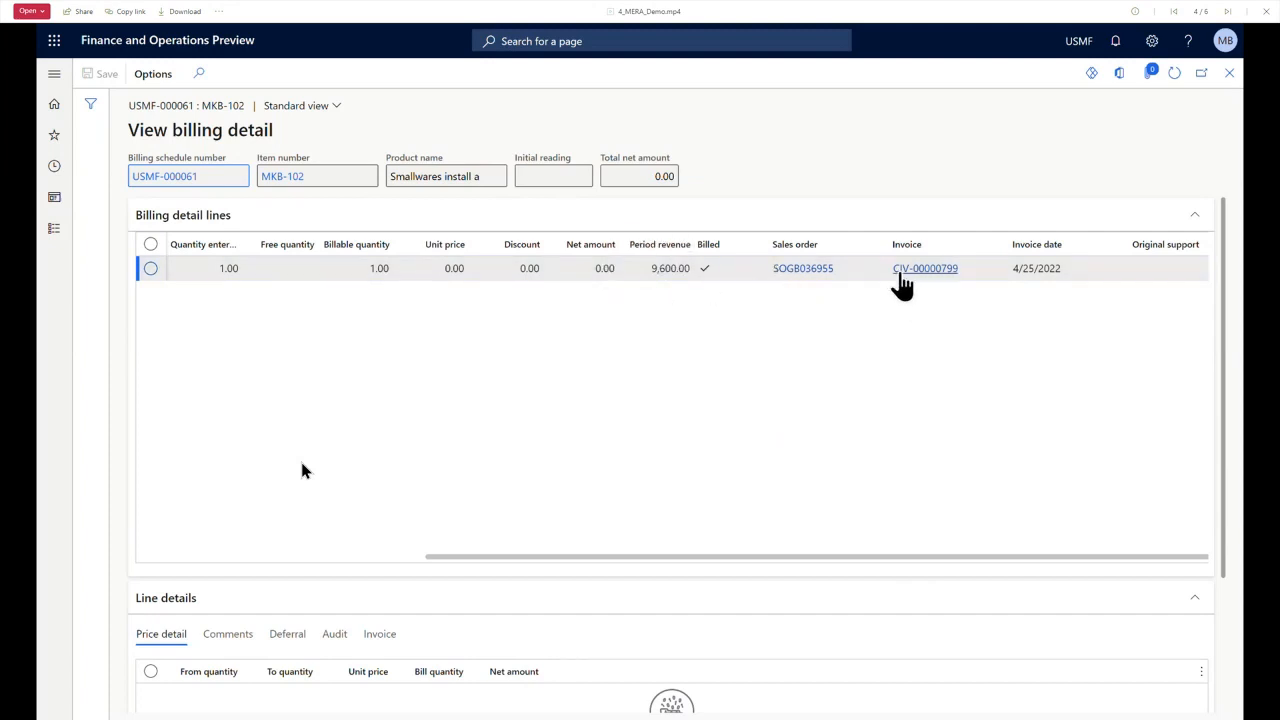
{"action": "left_click_drag", "start_coordinate": [930, 272], "coordinate": [937, 273]}
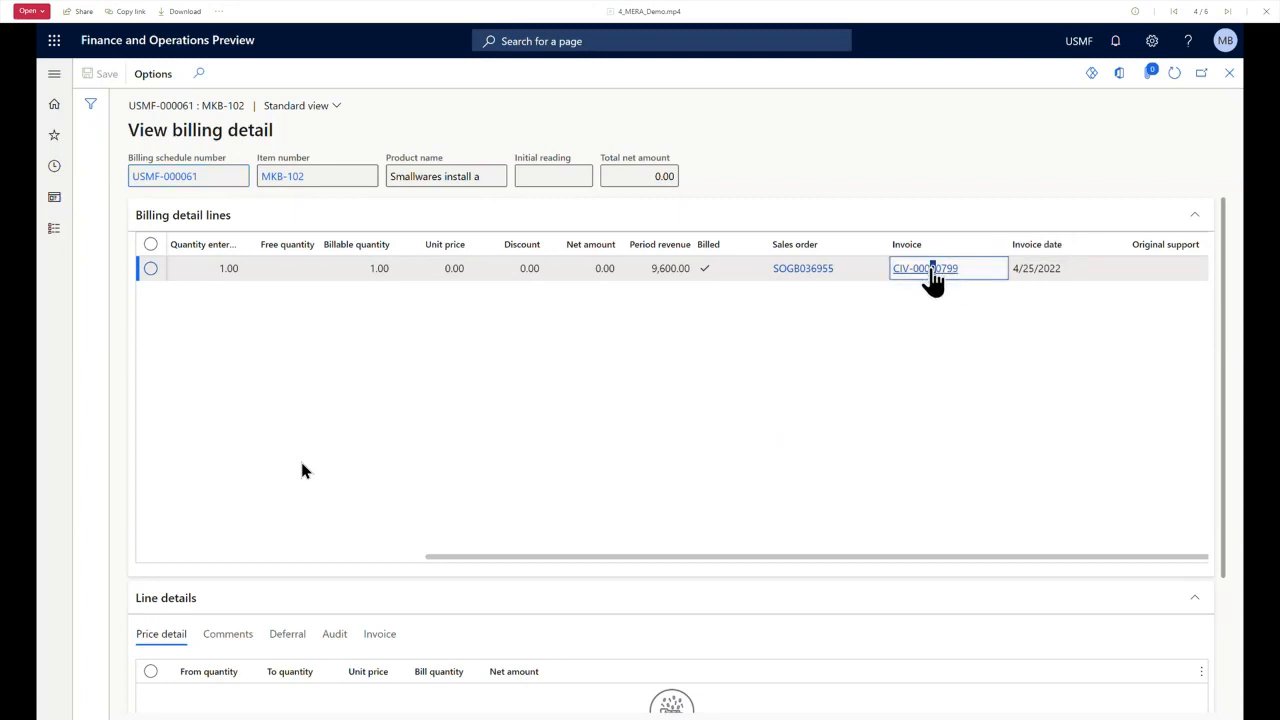
{"action": "left_click", "coordinate": [950, 276]}
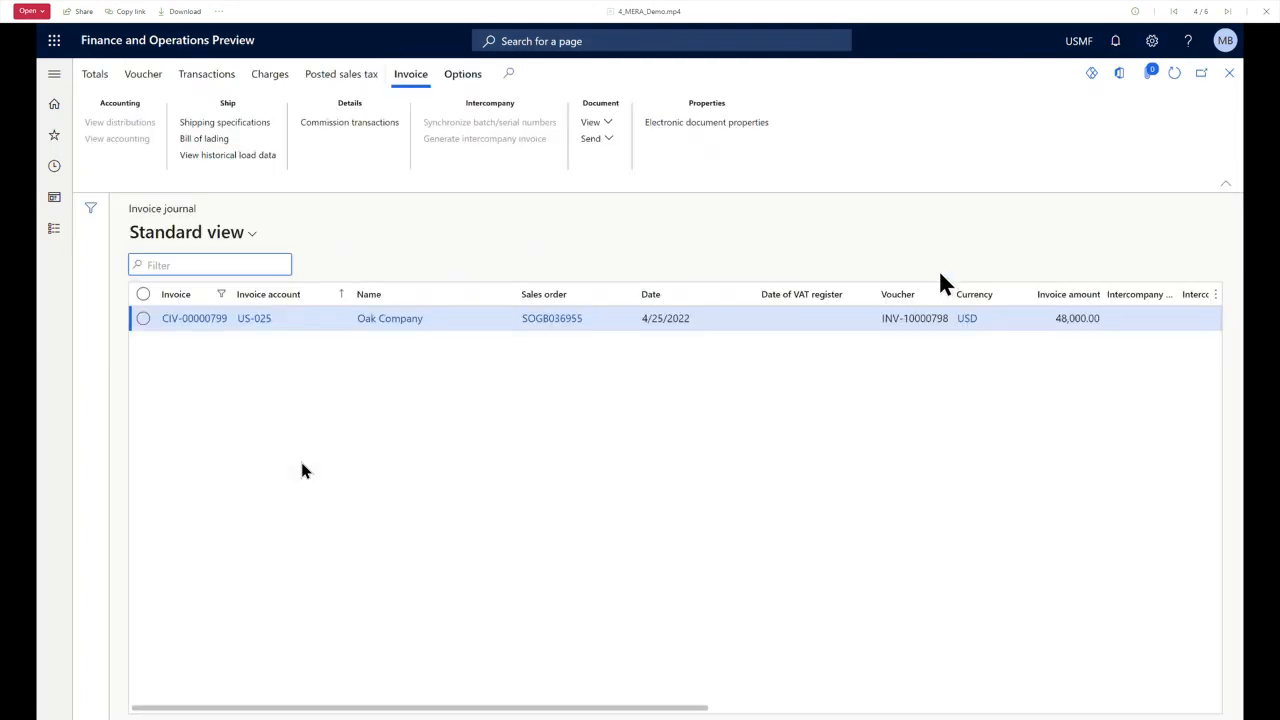
Open the invoice's voucher transactions and examine the Service Revenues and Product Sales entries.
{"action": "left_click", "coordinate": [137, 79]}
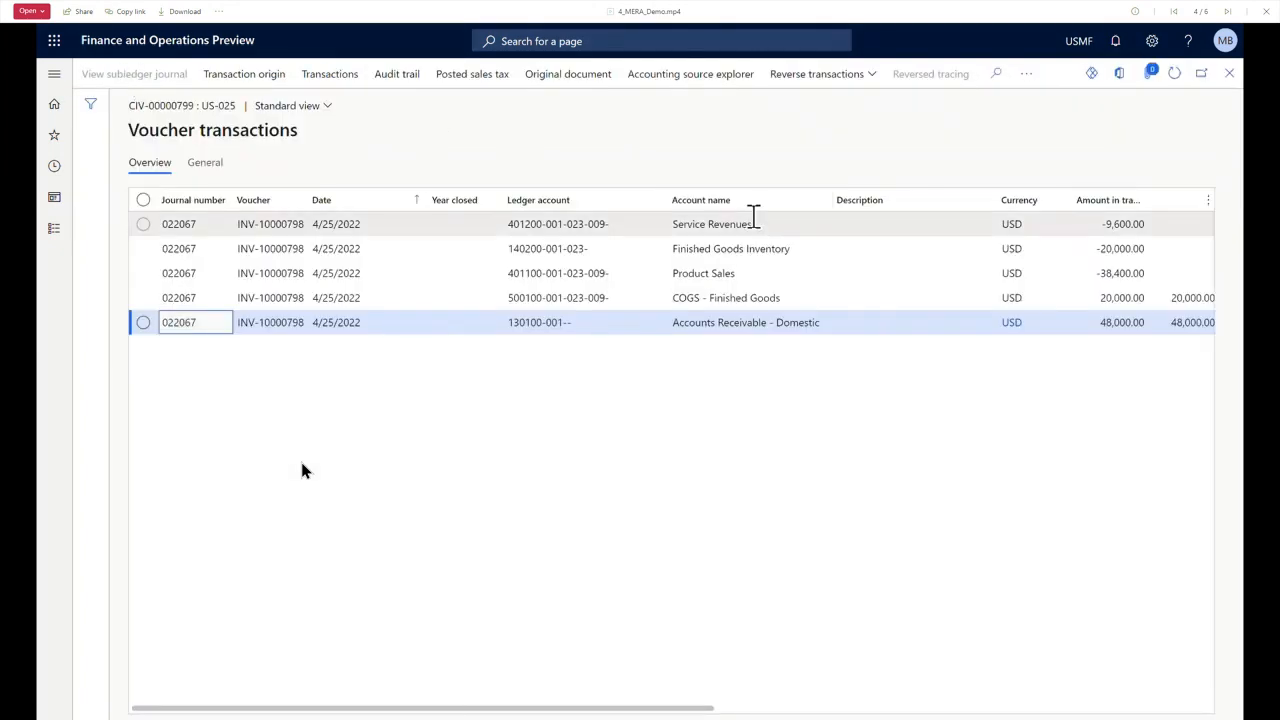
{"action": "left_click", "coordinate": [755, 222]}
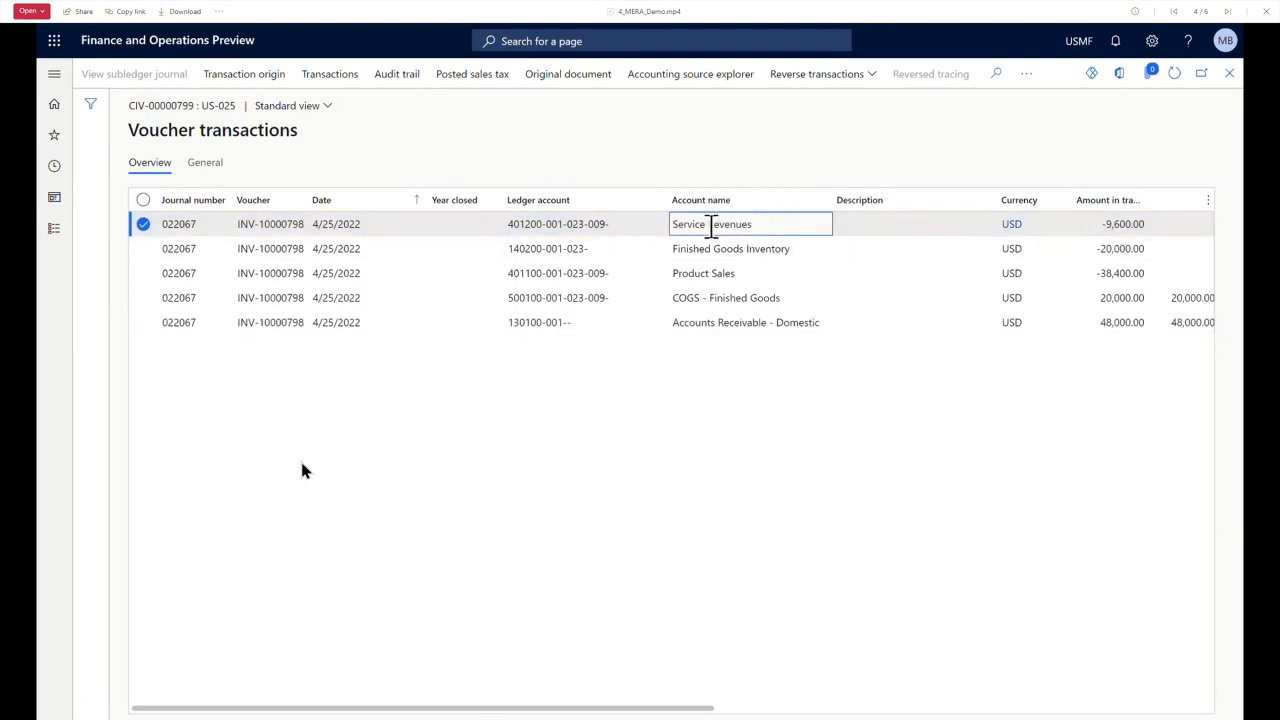
{"action": "left_click", "coordinate": [752, 273]}
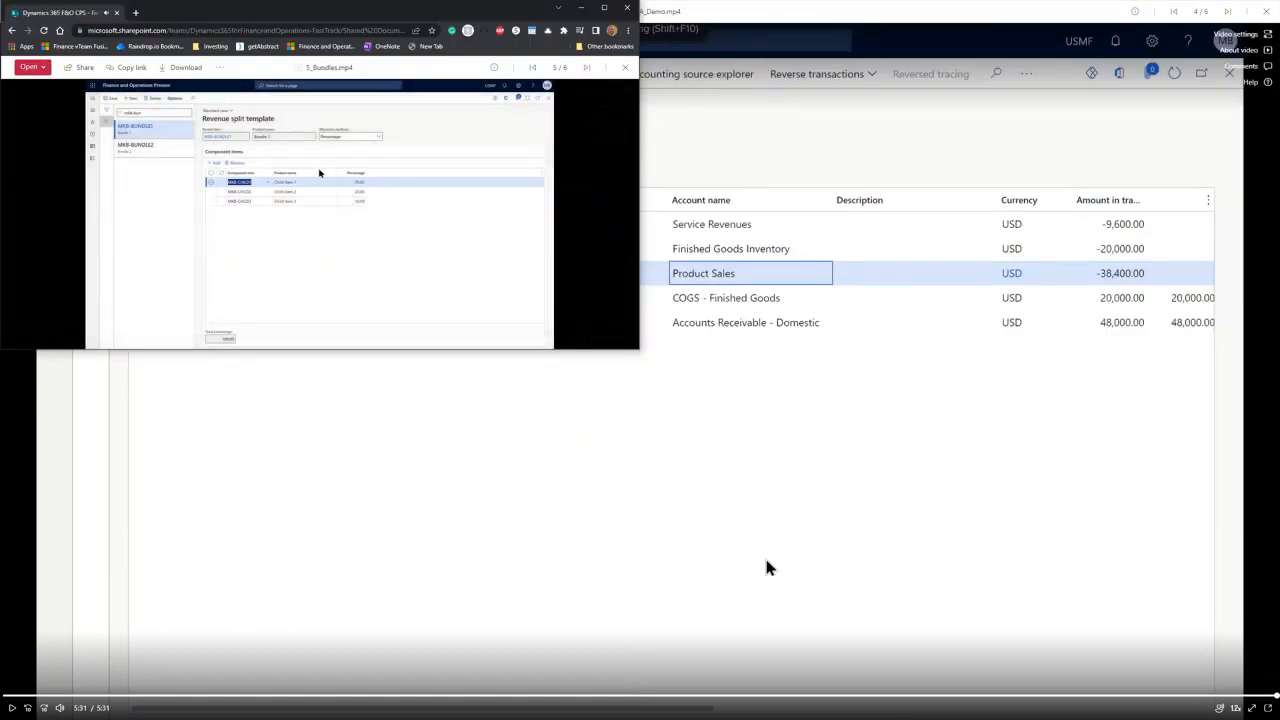
Switch to the 5_Bundles.mp4 demo in full screen and view the bundle's billing schedule lines through the Parent amount and Revenue split columns.
{"action": "left_click", "coordinate": [604, 9]}
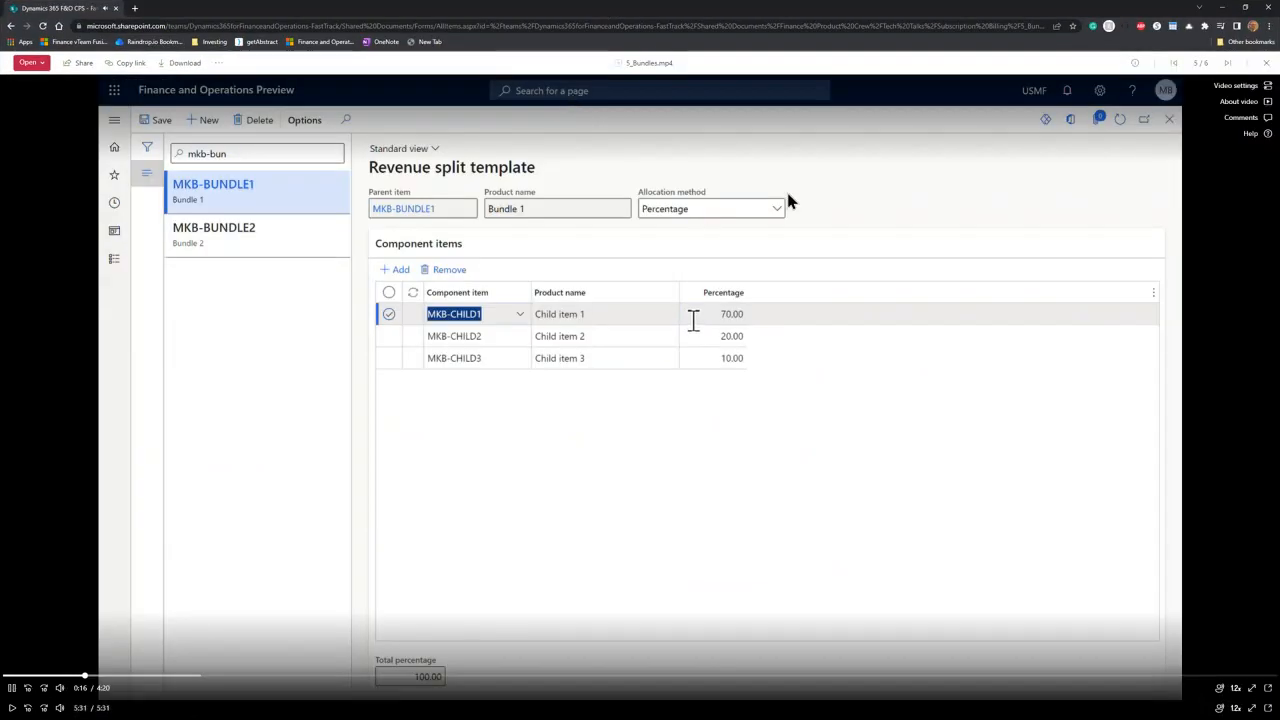
{"action": "key", "text": "F11"}
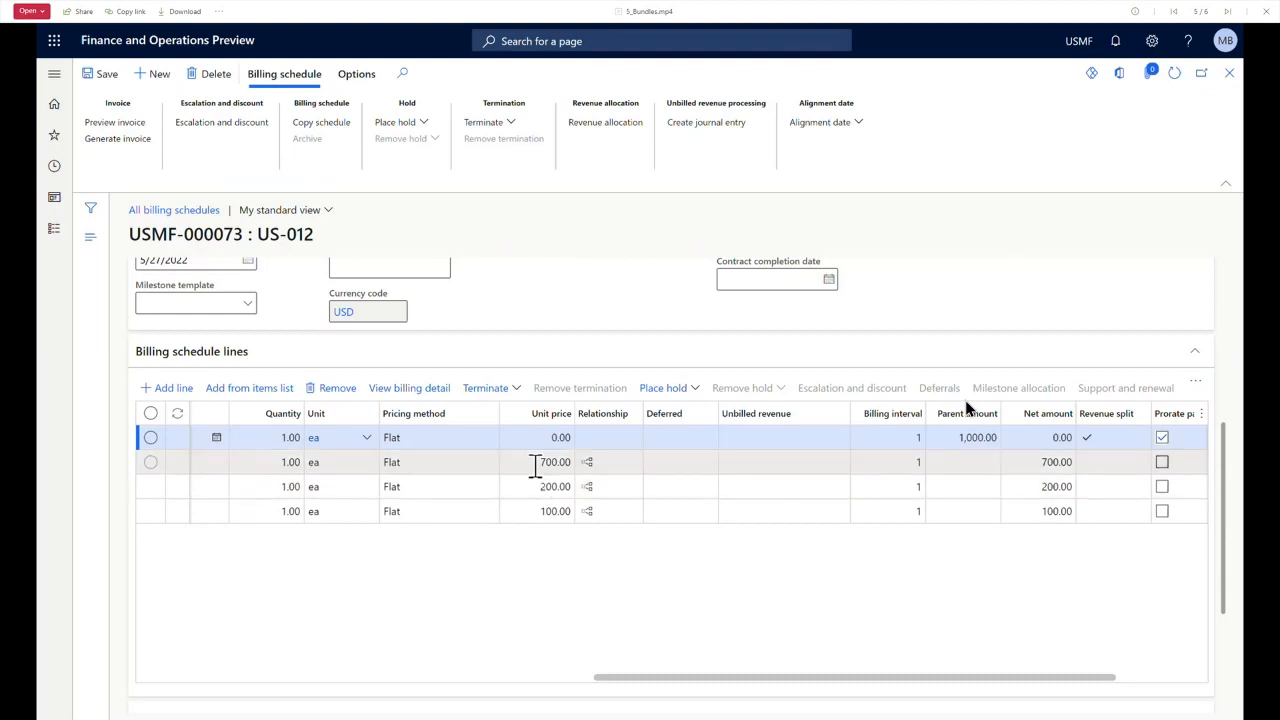
{"action": "left_click_drag", "start_coordinate": [850, 679], "coordinate": [924, 688]}
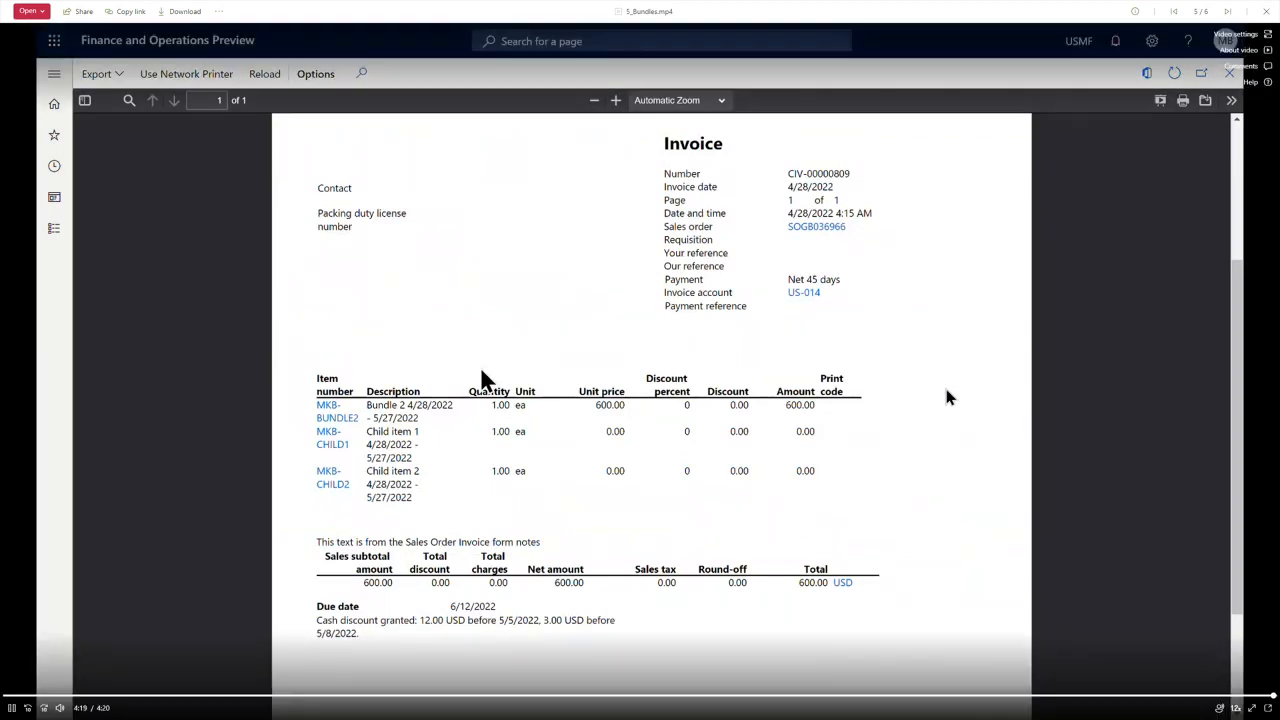
Leave the bundles and MERA demo videos, return to the slide show, and advance to the Overview Demo slide.
{"action": "key", "text": "Escape"}
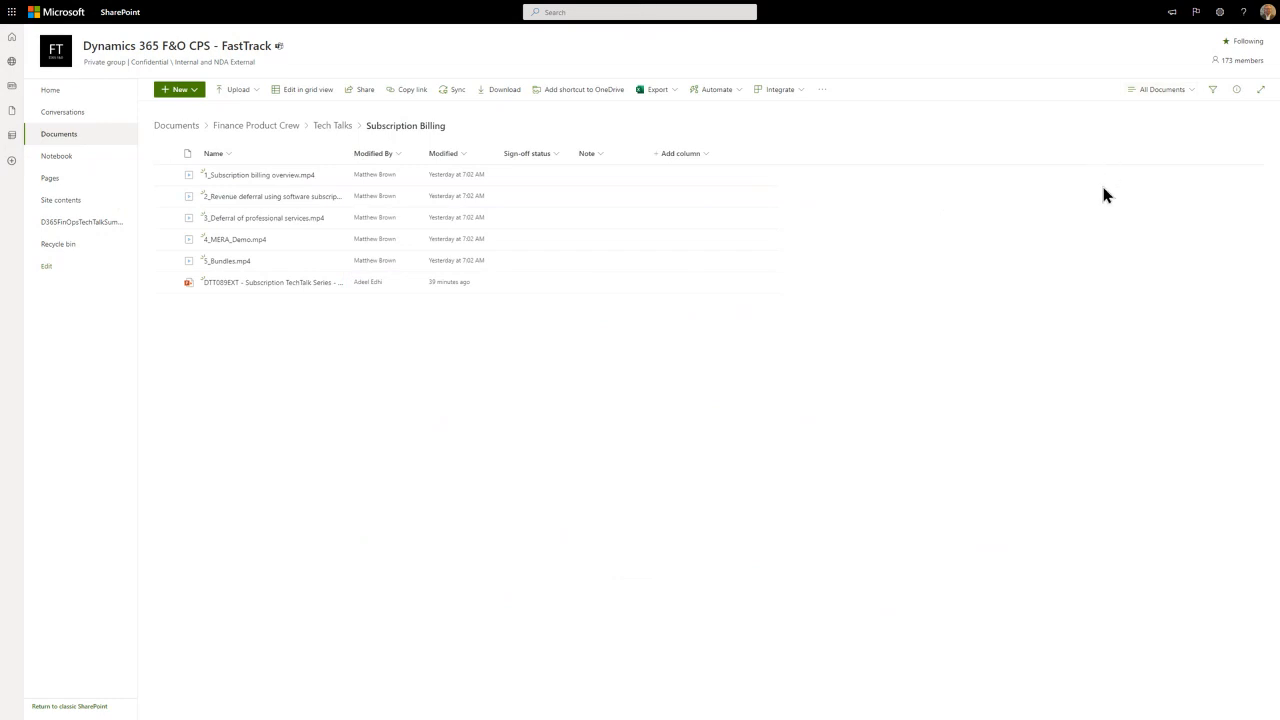
{"action": "key", "text": "F11"}
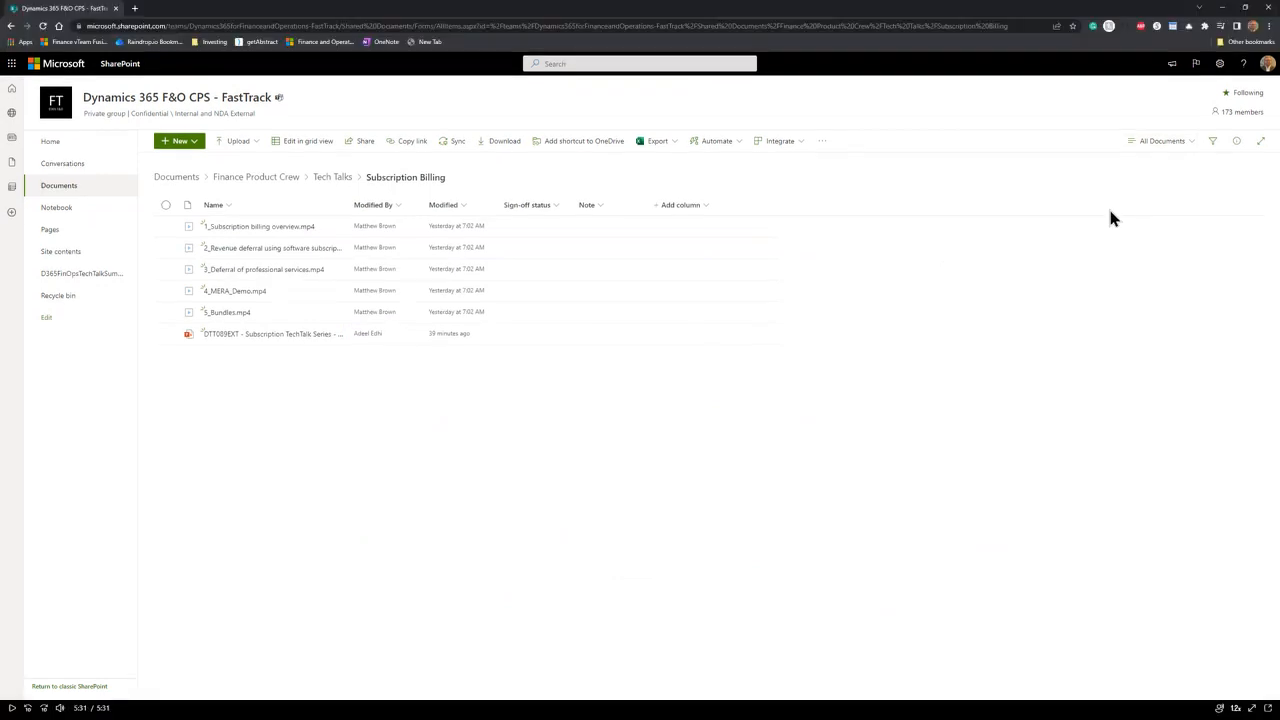
{"action": "left_click", "coordinate": [818, 143]}
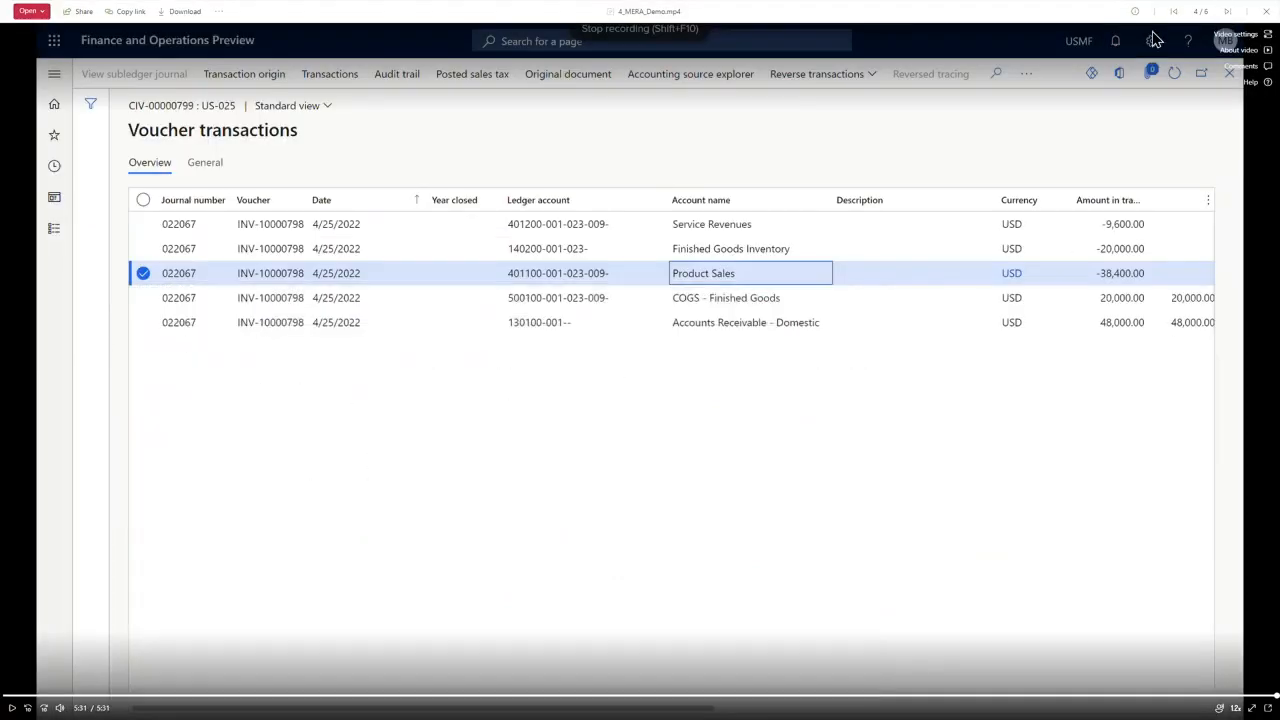
{"action": "key", "text": "Escape"}
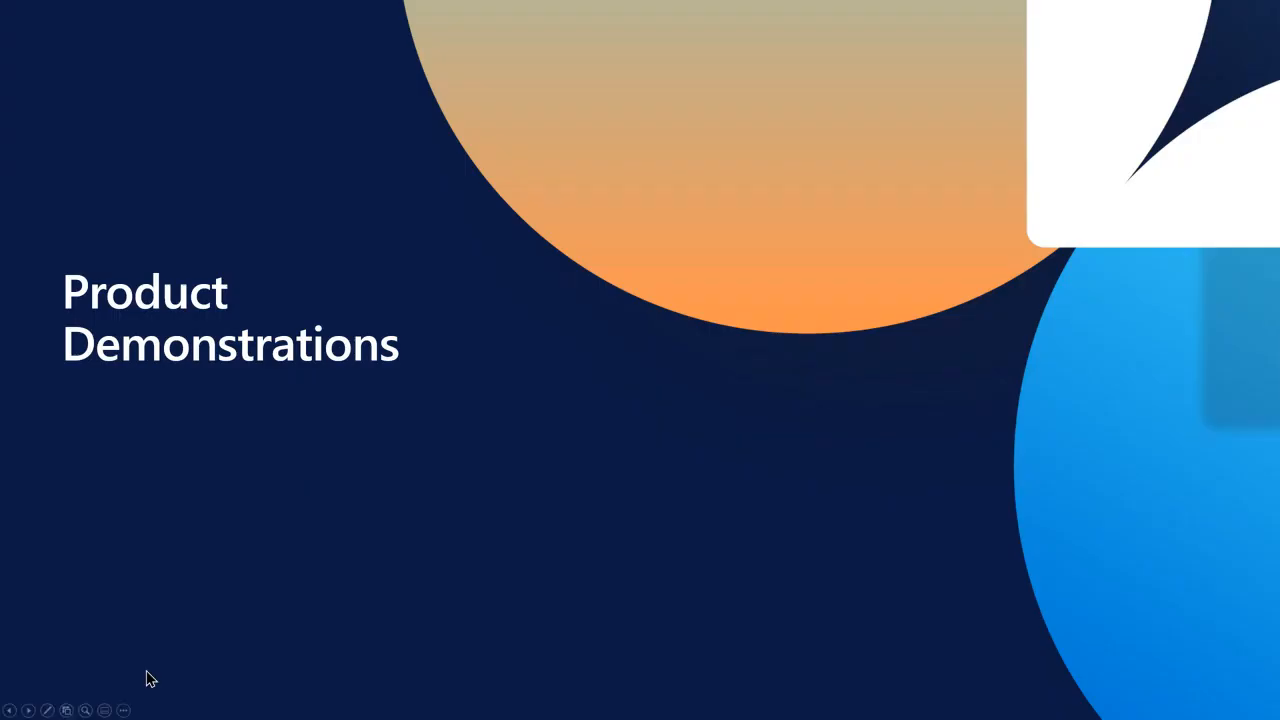
{"action": "left_click", "coordinate": [174, 636]}
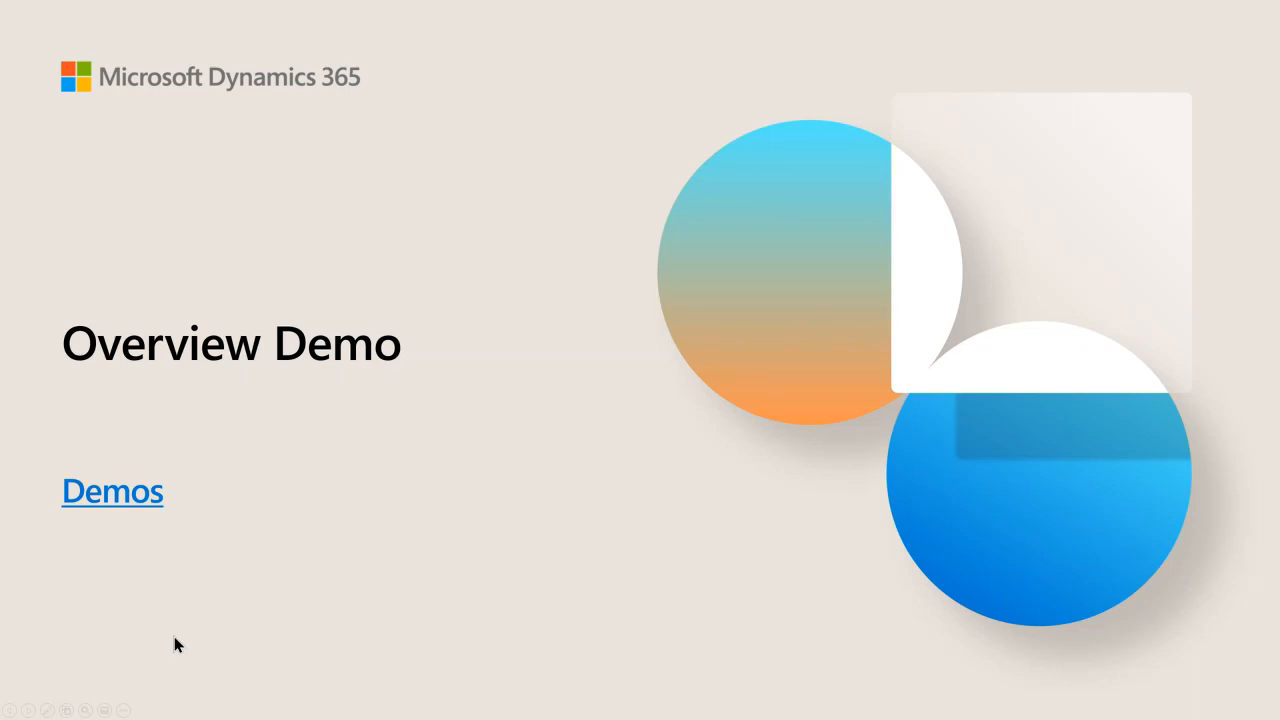